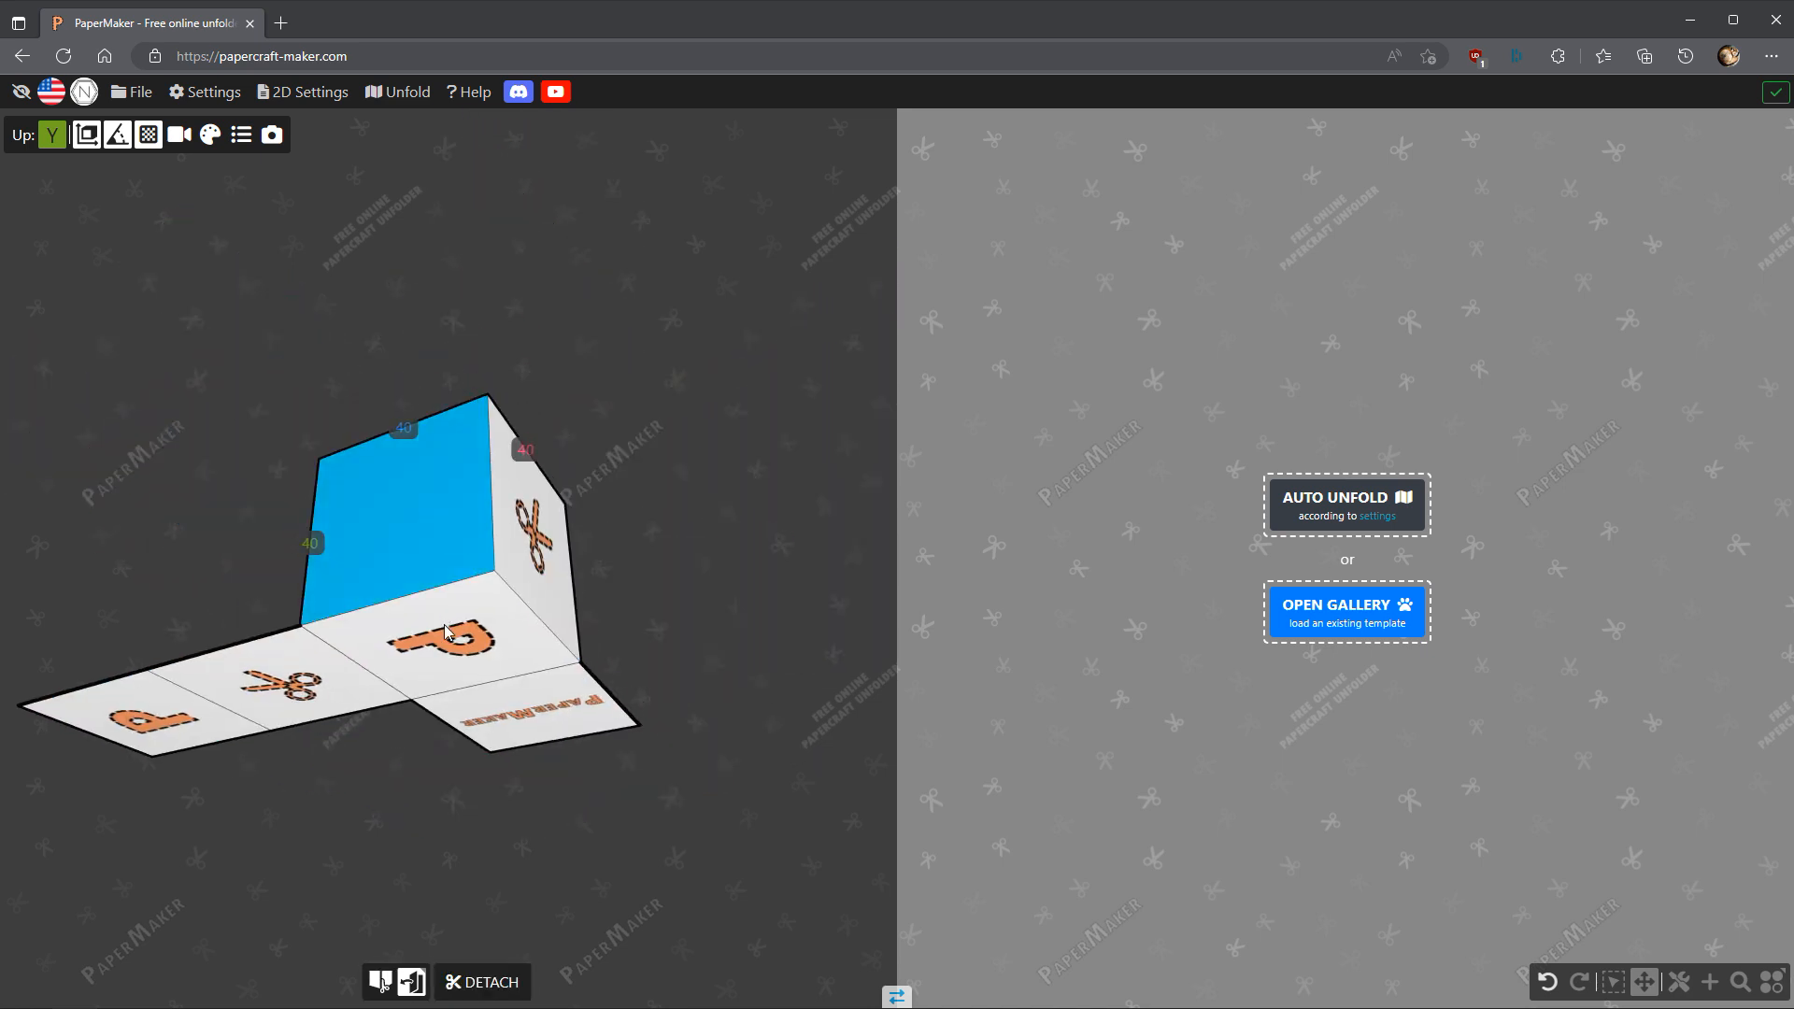
Unfold another side face of the sample cube in the 3D view.
left_click(436, 519)
left_click_drag(822, 512, 613, 673)
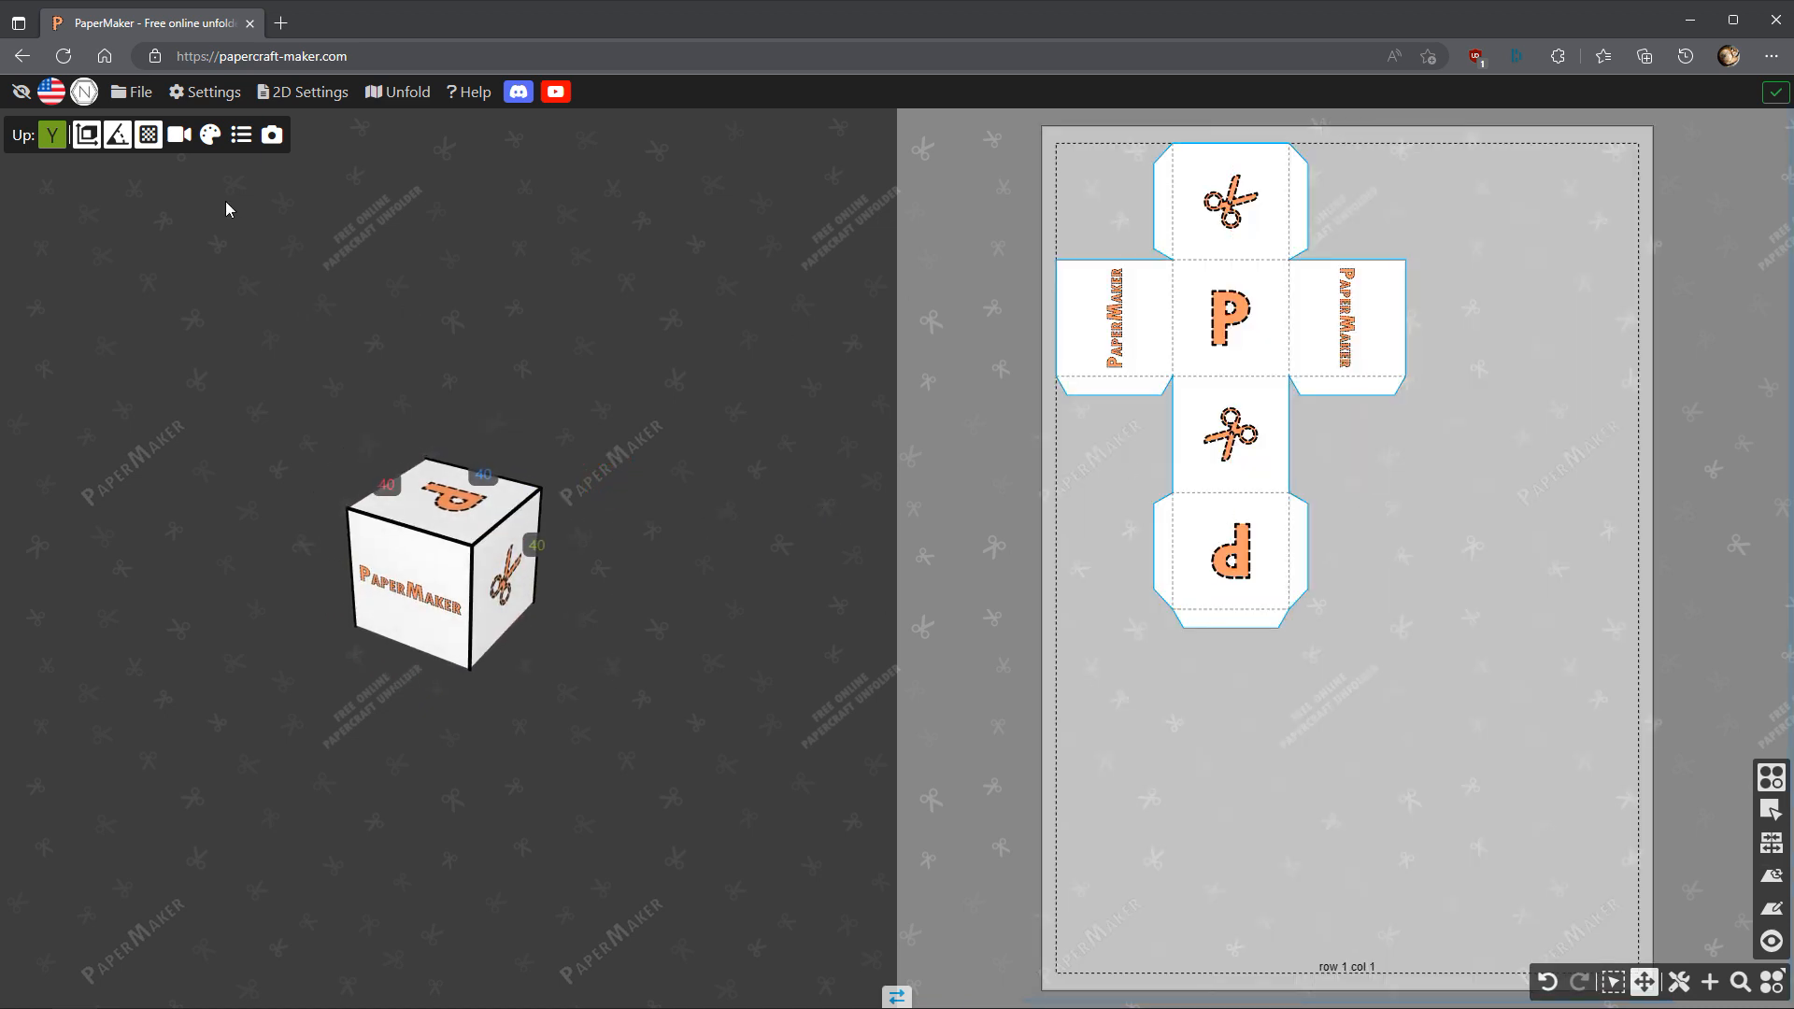
Load the Example 5 Apple (en) model from the PaperMaker category of the gallery.
left_click(142, 95)
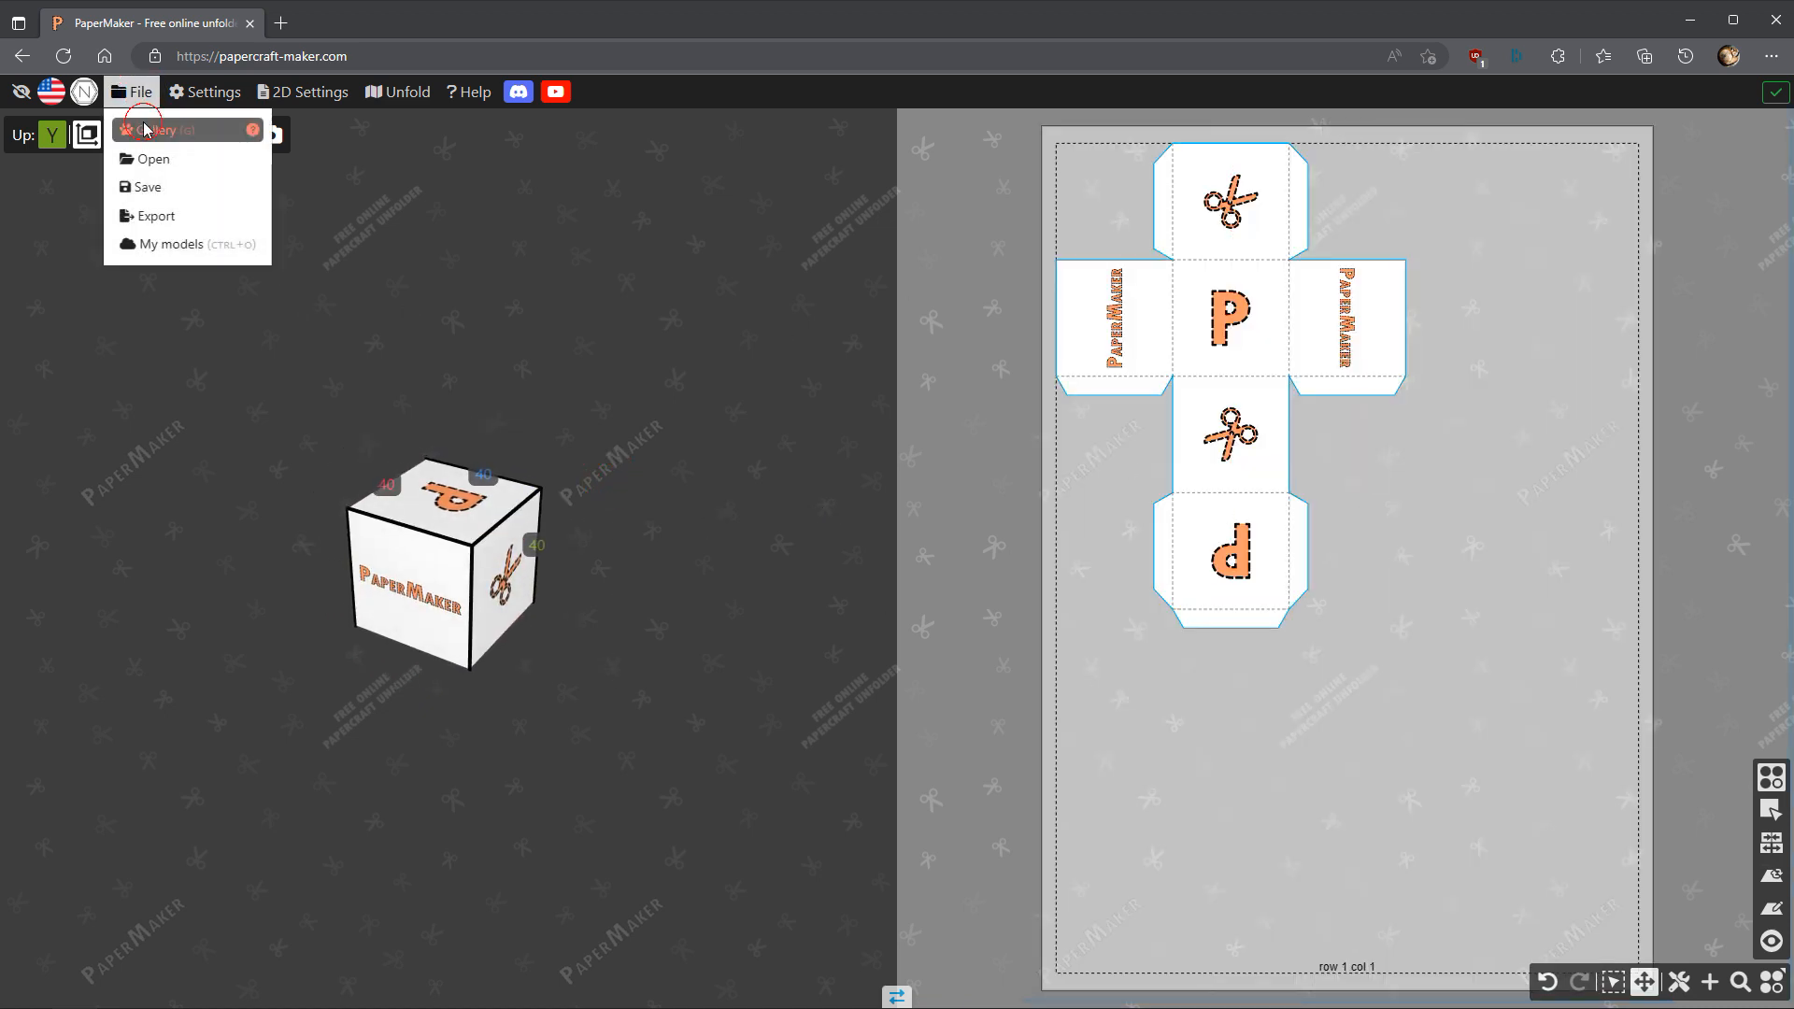
left_click(149, 130)
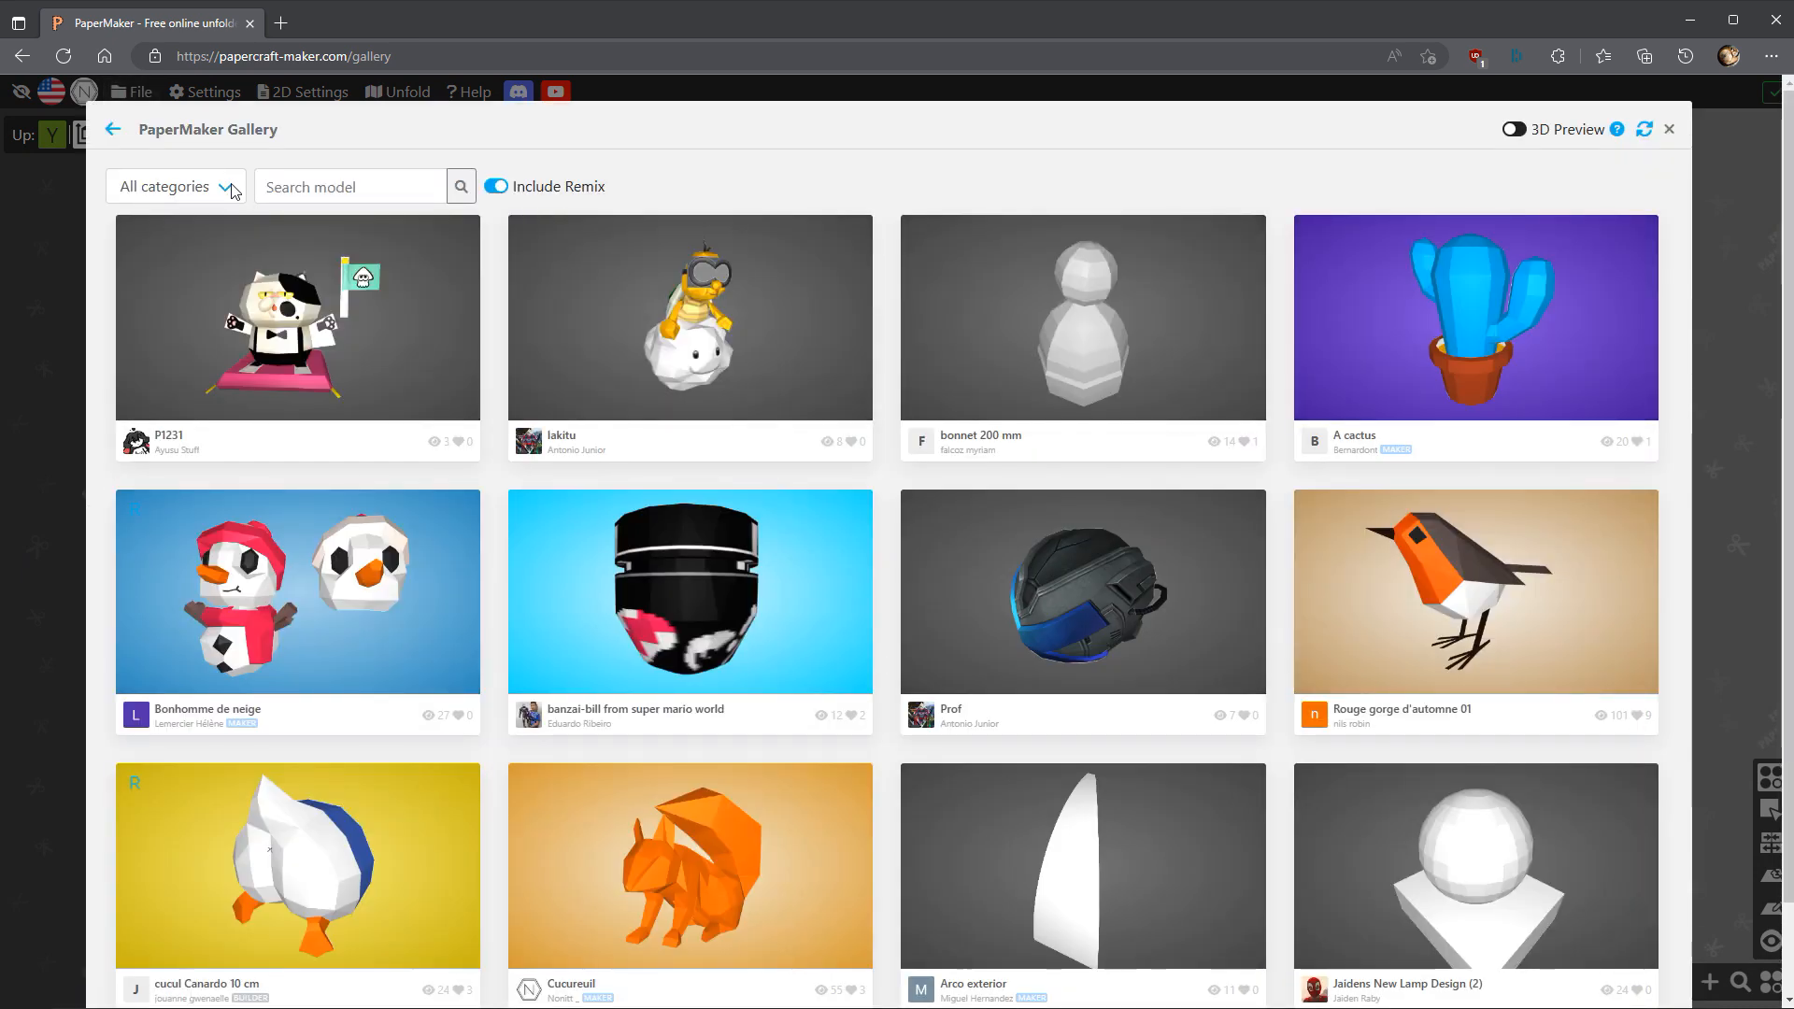
left_click(234, 188)
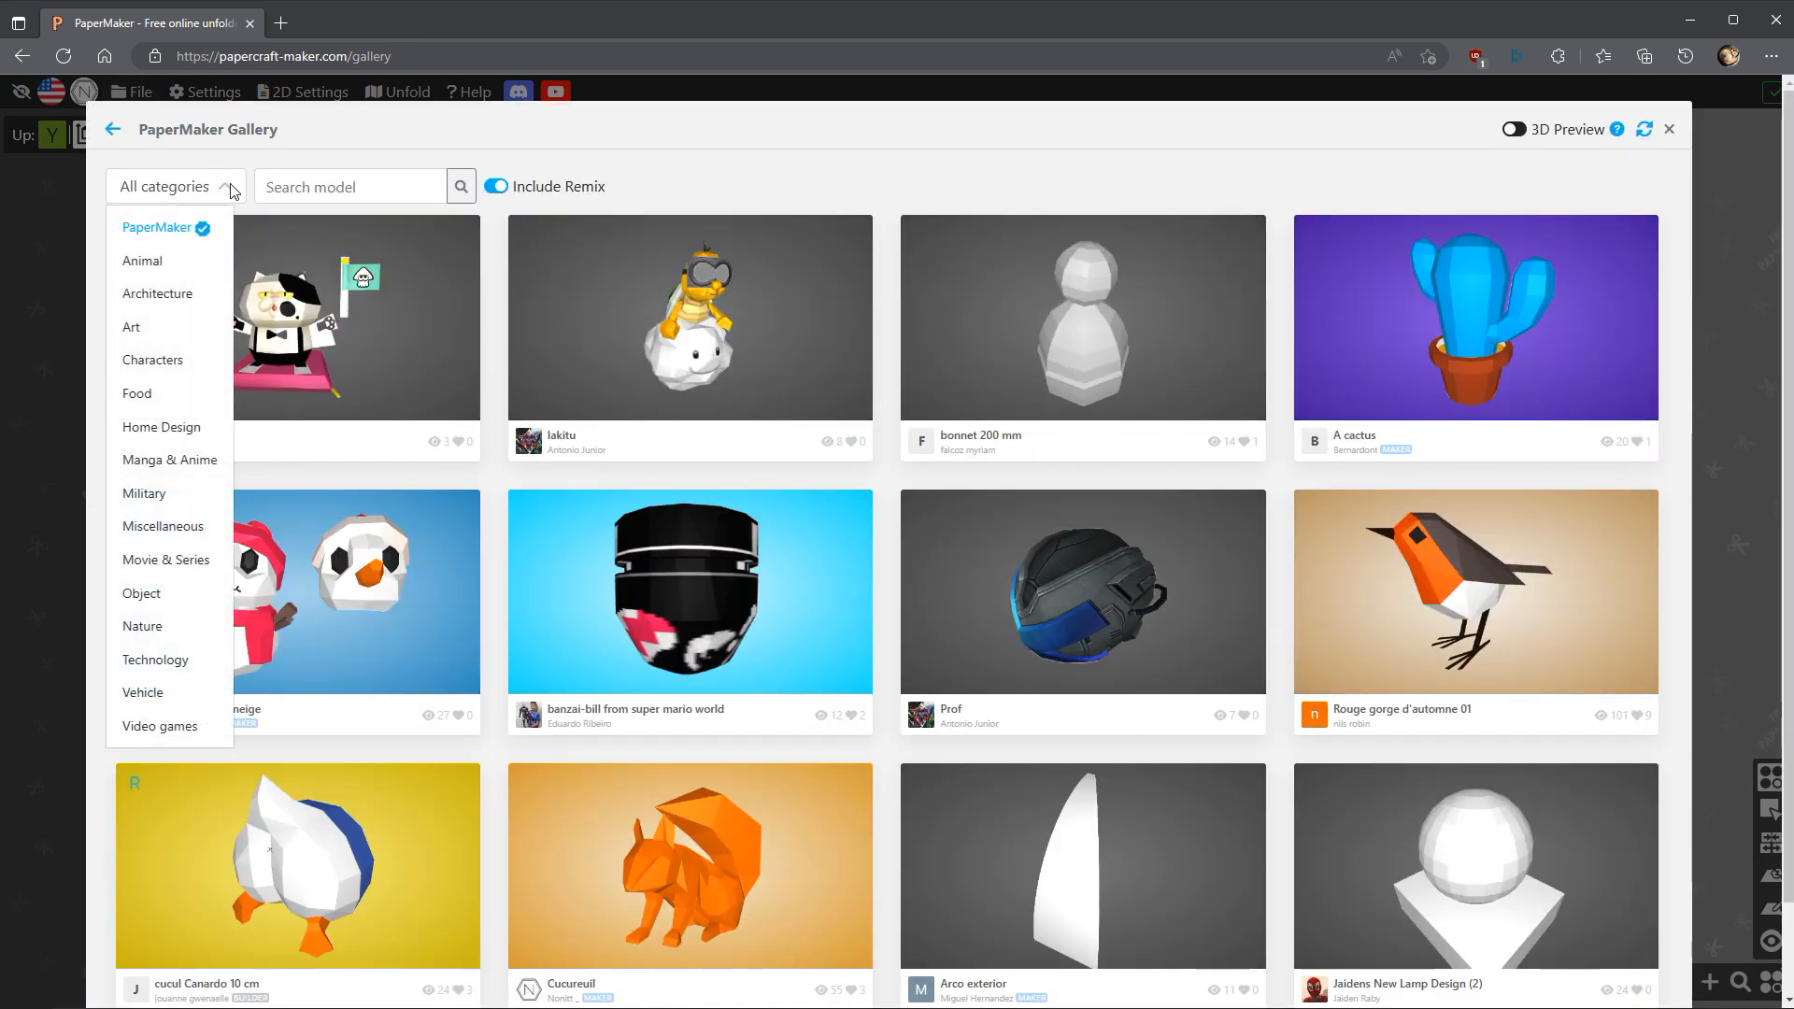
left_click(143, 231)
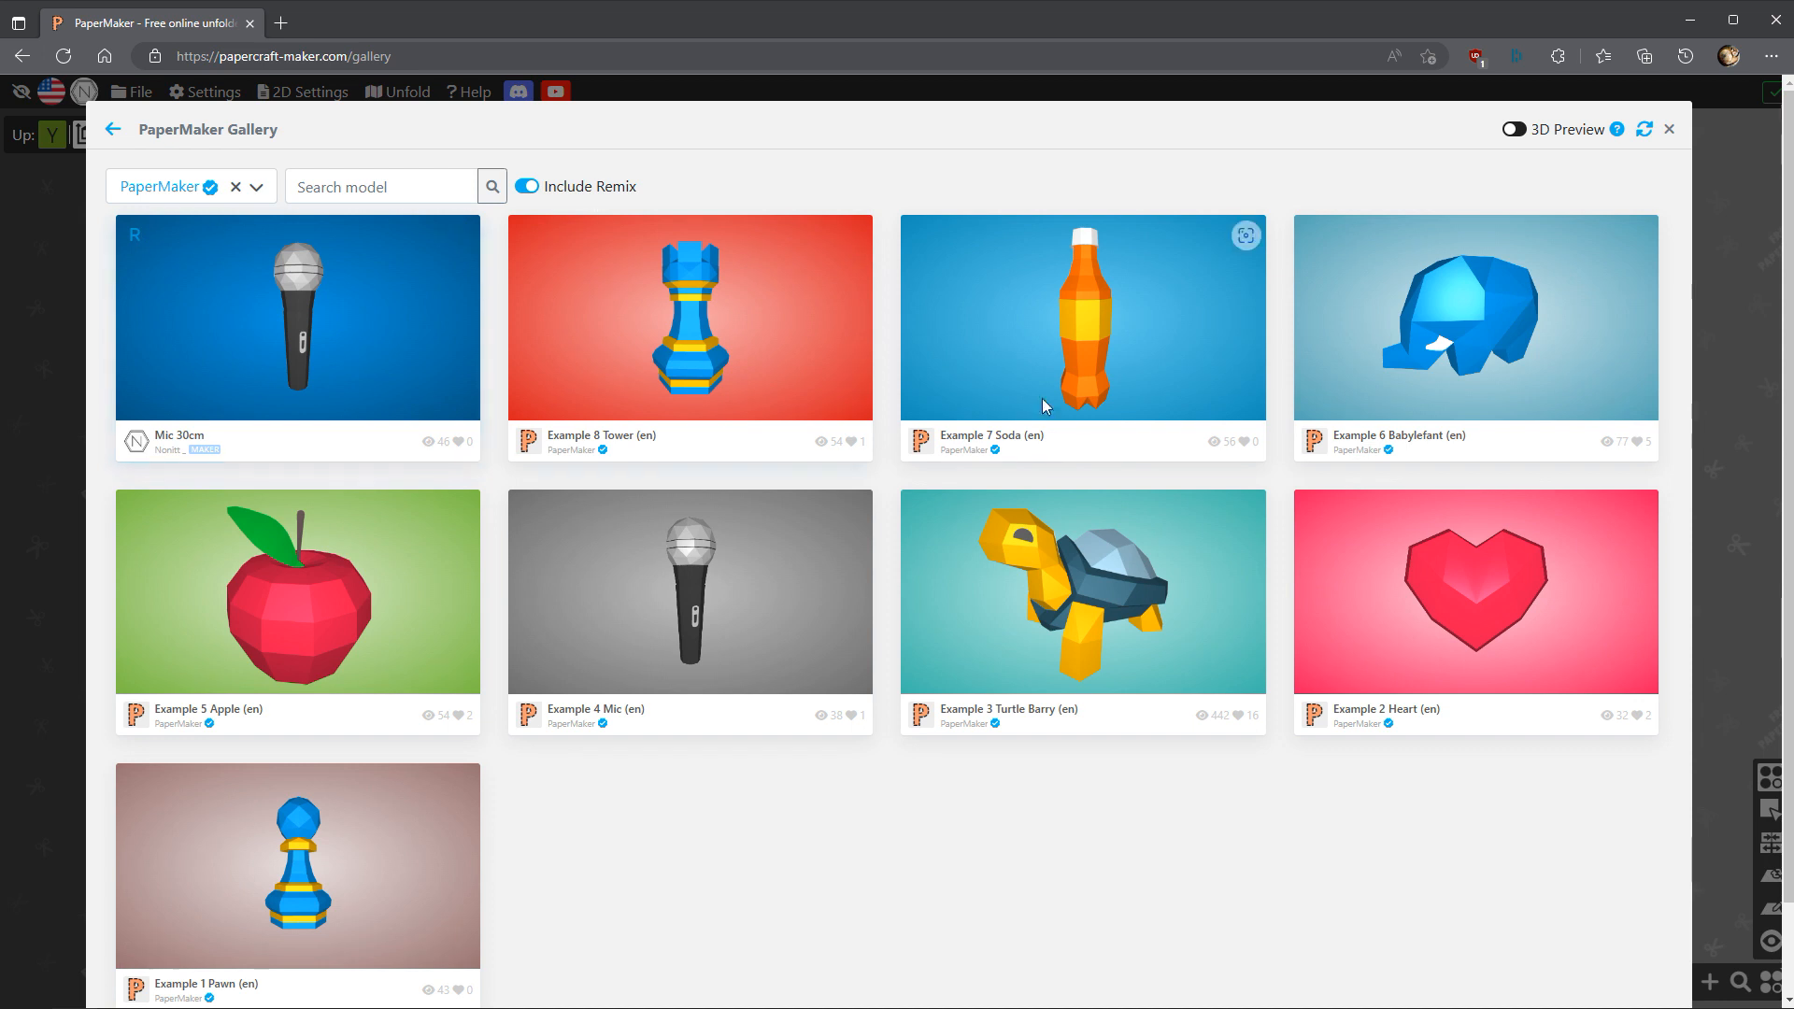
left_click(345, 727)
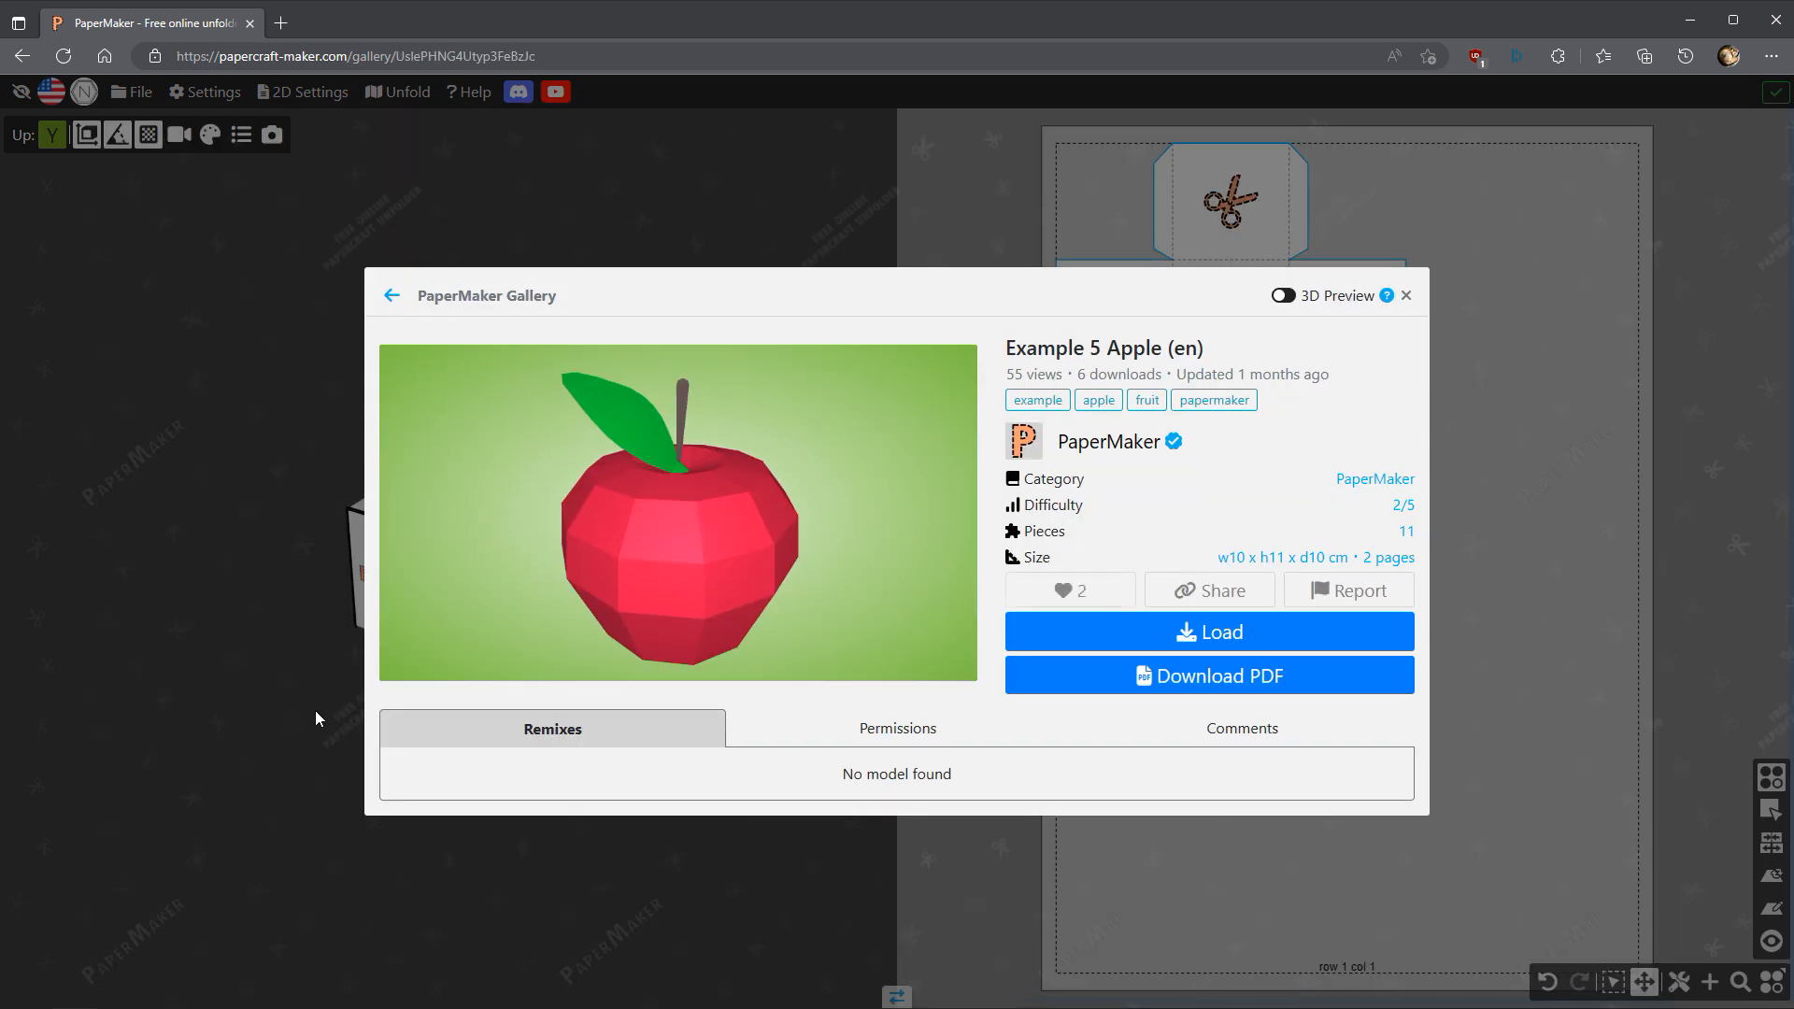
left_click(1144, 634)
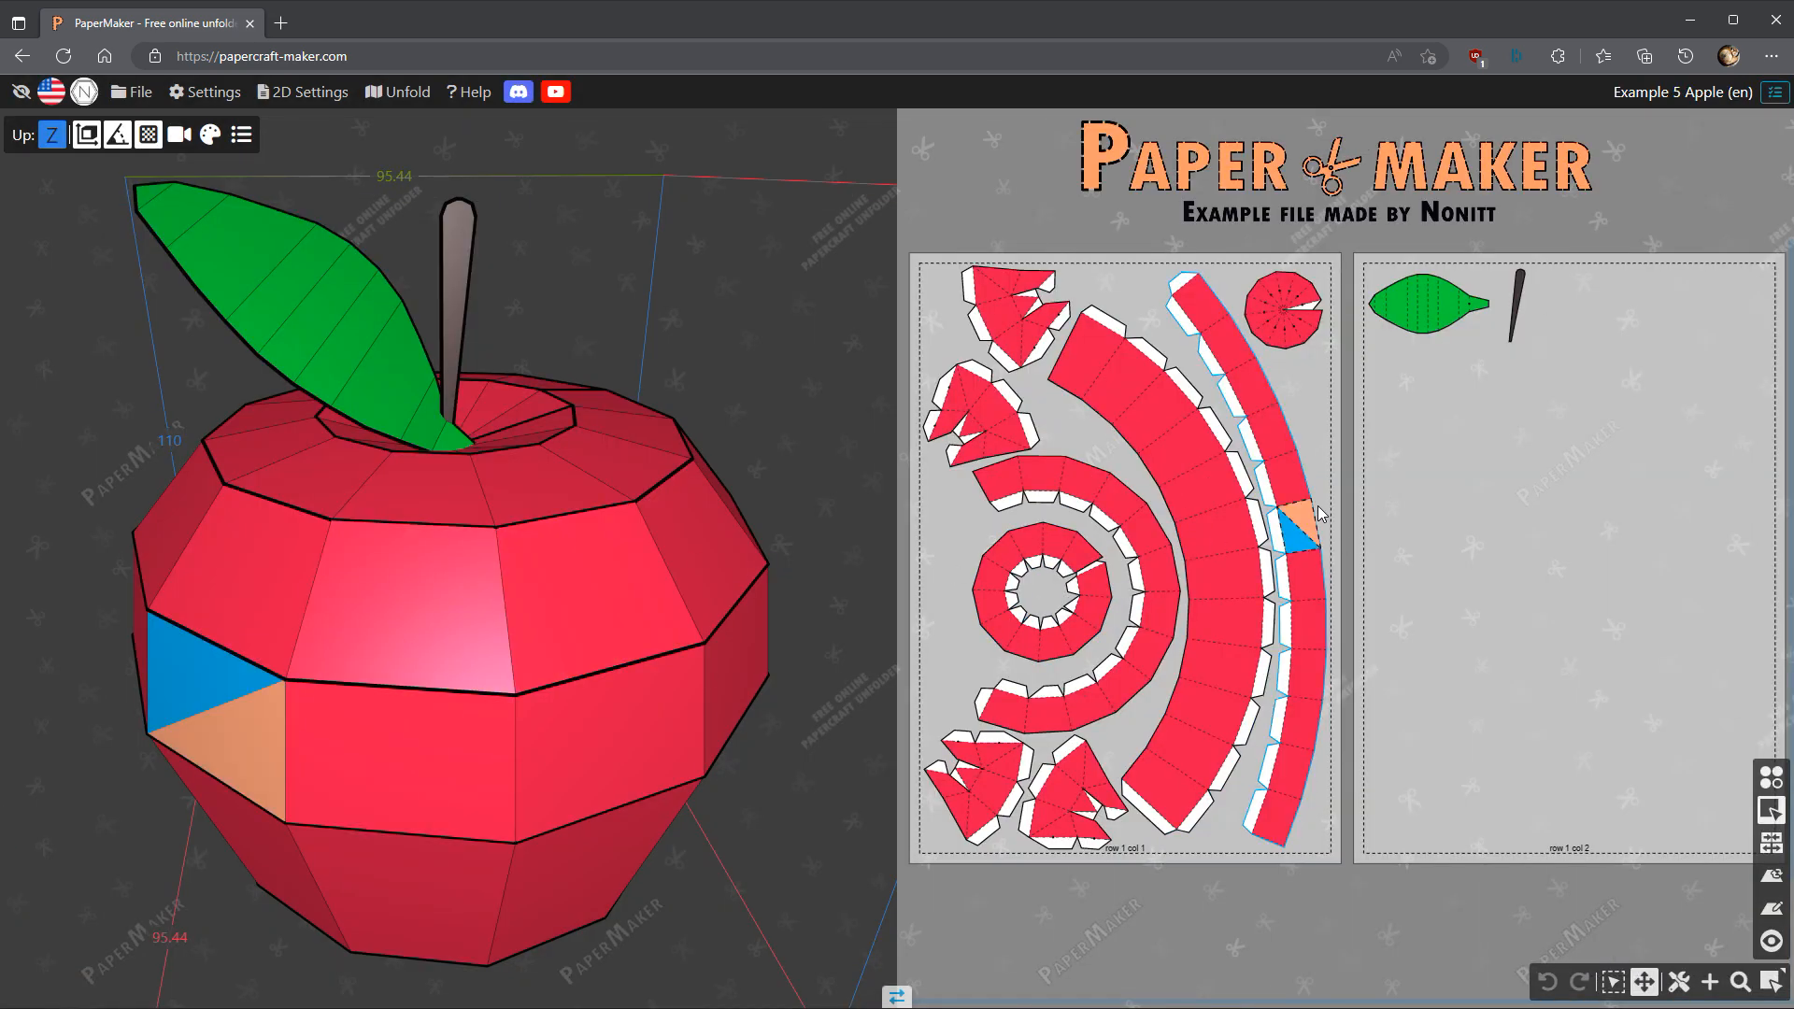
Hide the bounding box and its dimensions around the apple in the 3D view.
left_click_drag(620, 472, 105, 481)
scroll(340, 500, "down", 5)
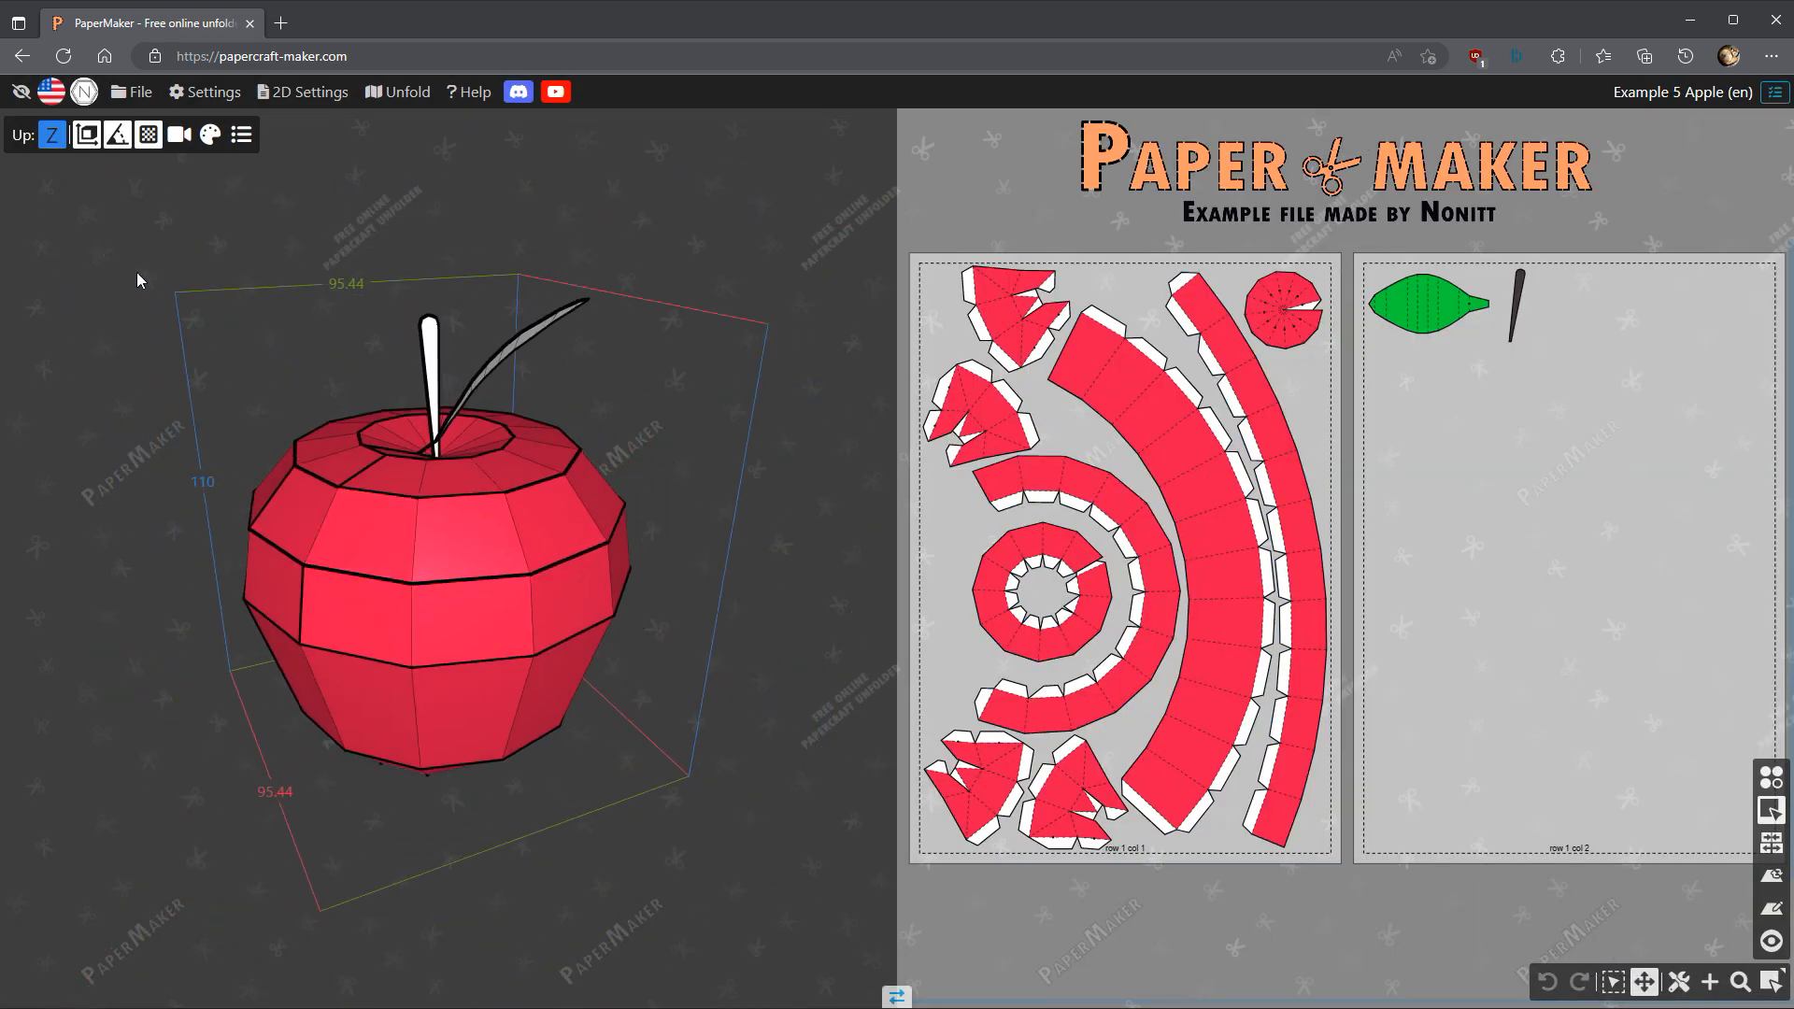
left_click(88, 140)
Reset all cutting and unfolding of the apple model.
left_click(390, 94)
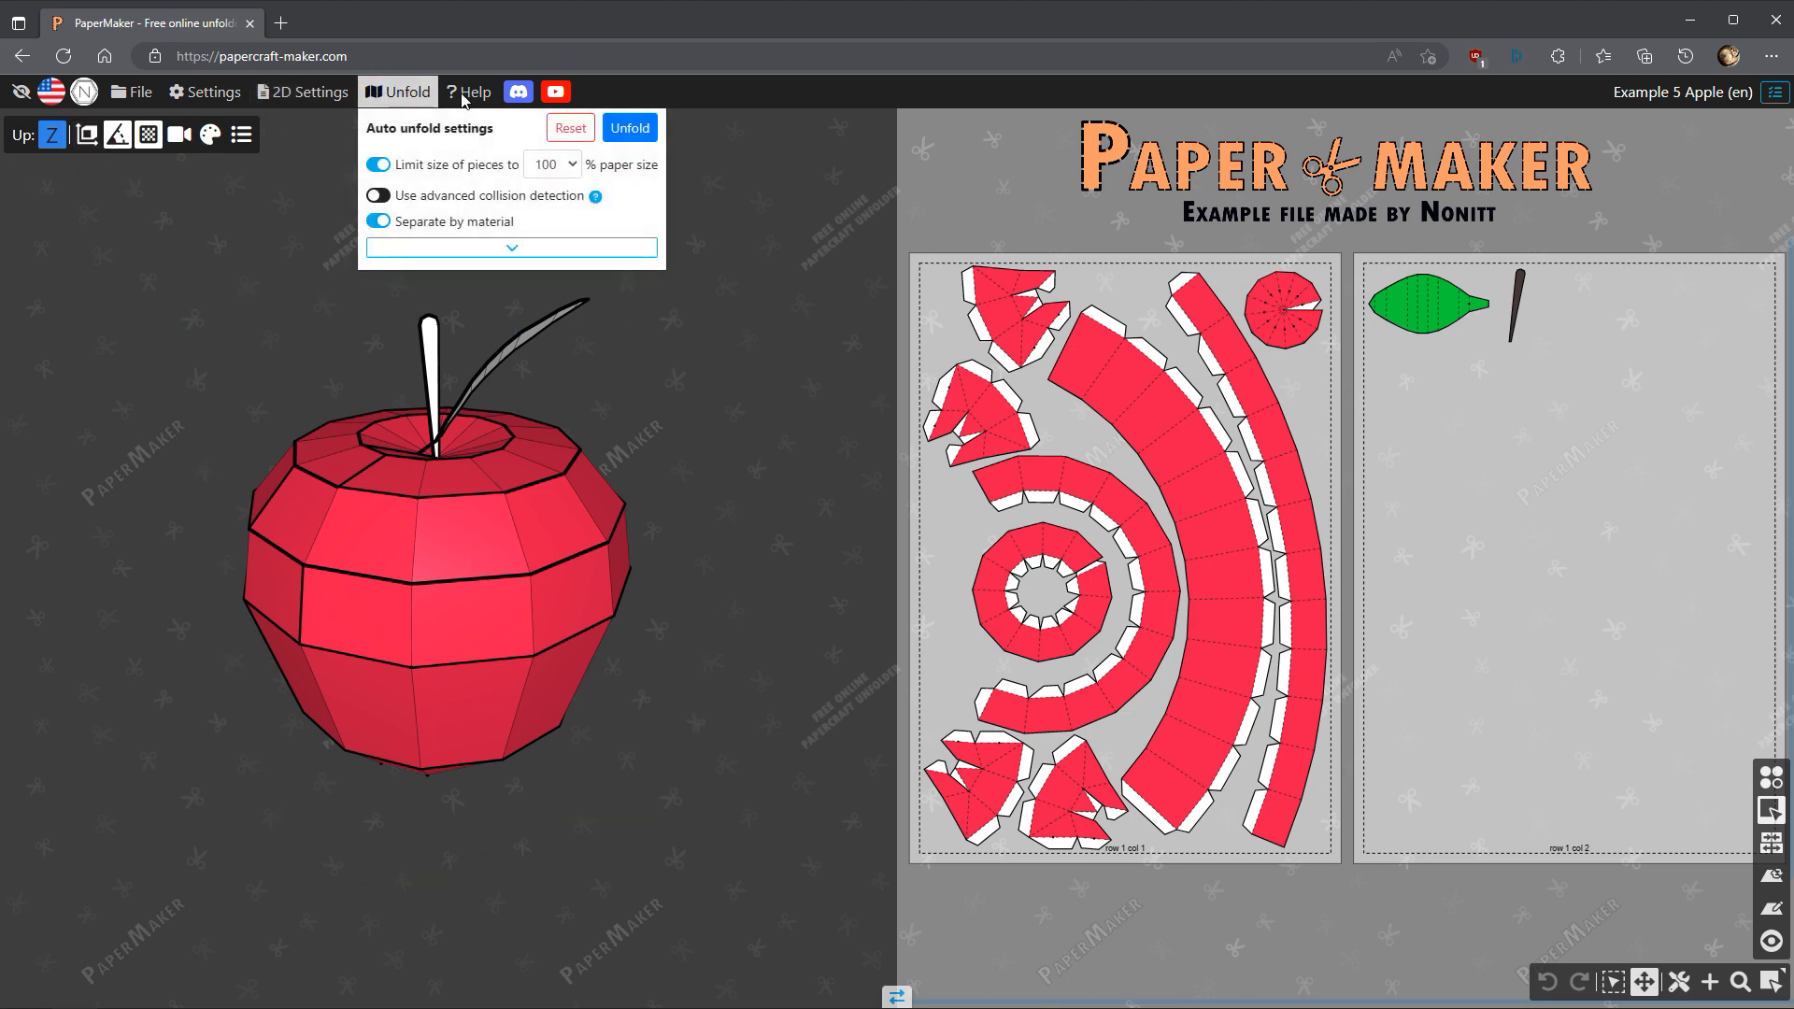
left_click(571, 130)
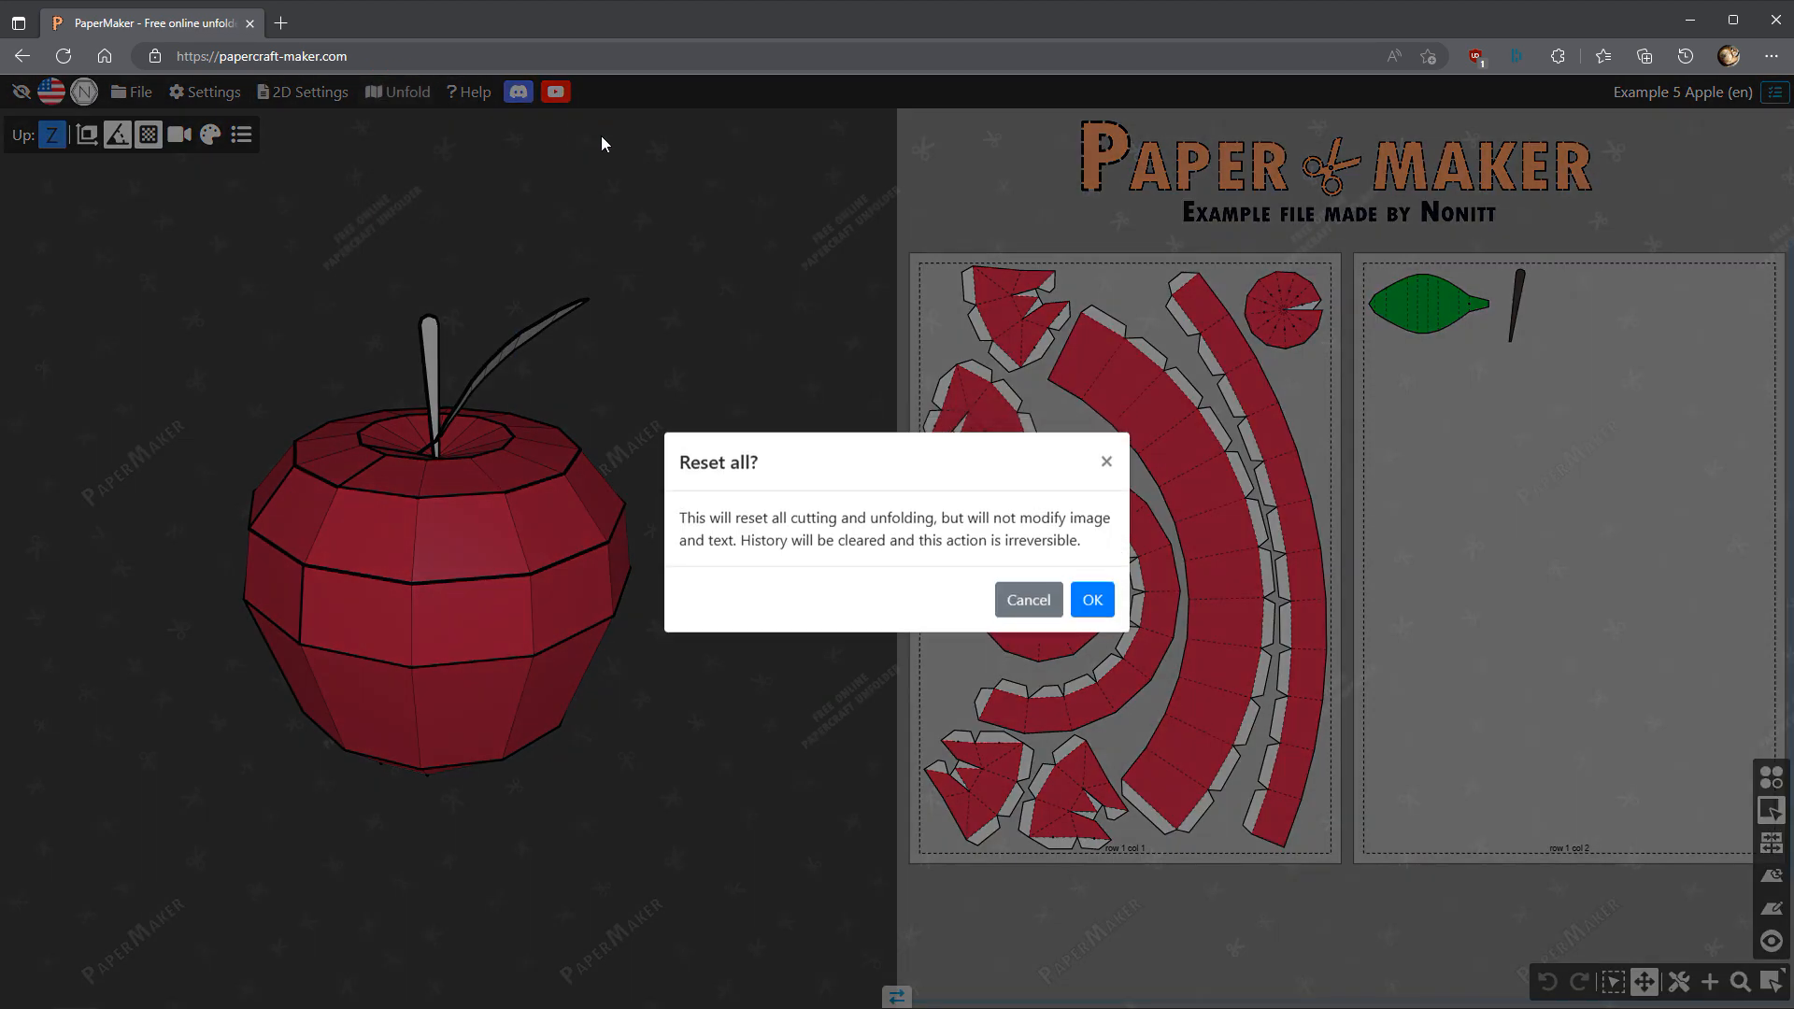
left_click(1094, 610)
Choose the flipping mode that moves connected faces together instead of Single face flipping.
left_click_drag(581, 601, 375, 753)
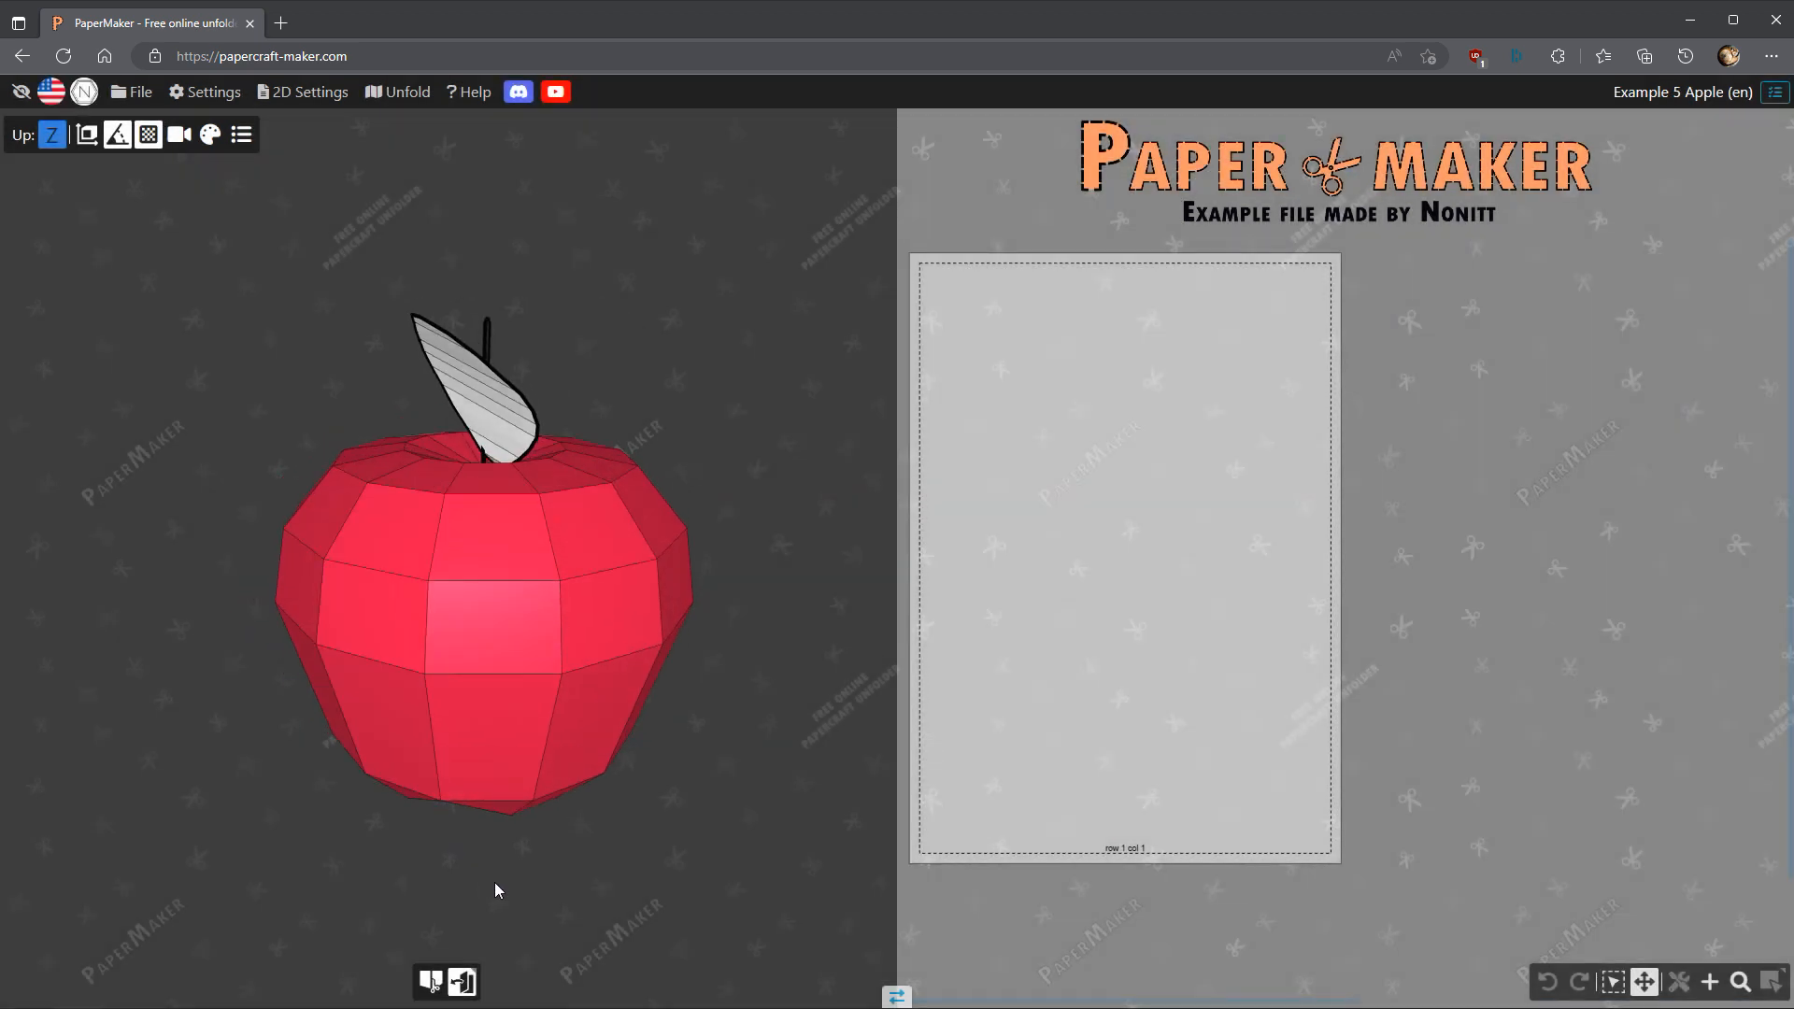
left_click(463, 983)
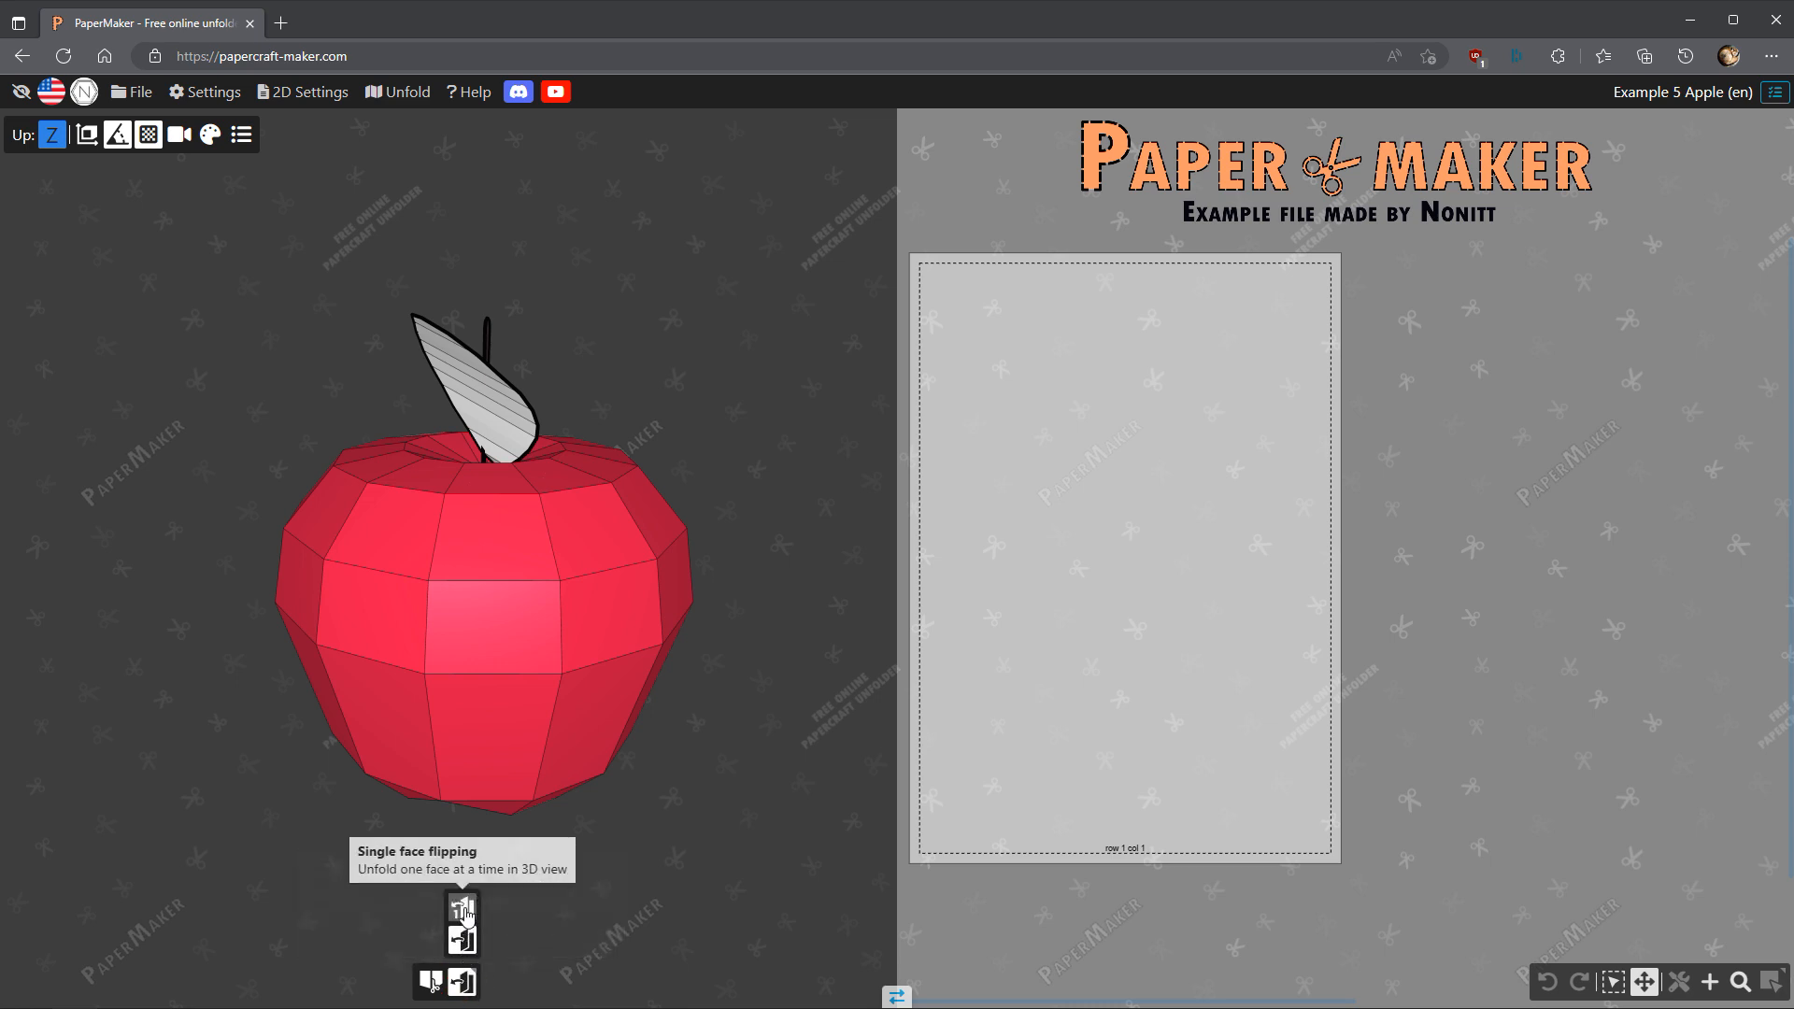
left_click(465, 941)
left_click_drag(681, 801, 546, 825)
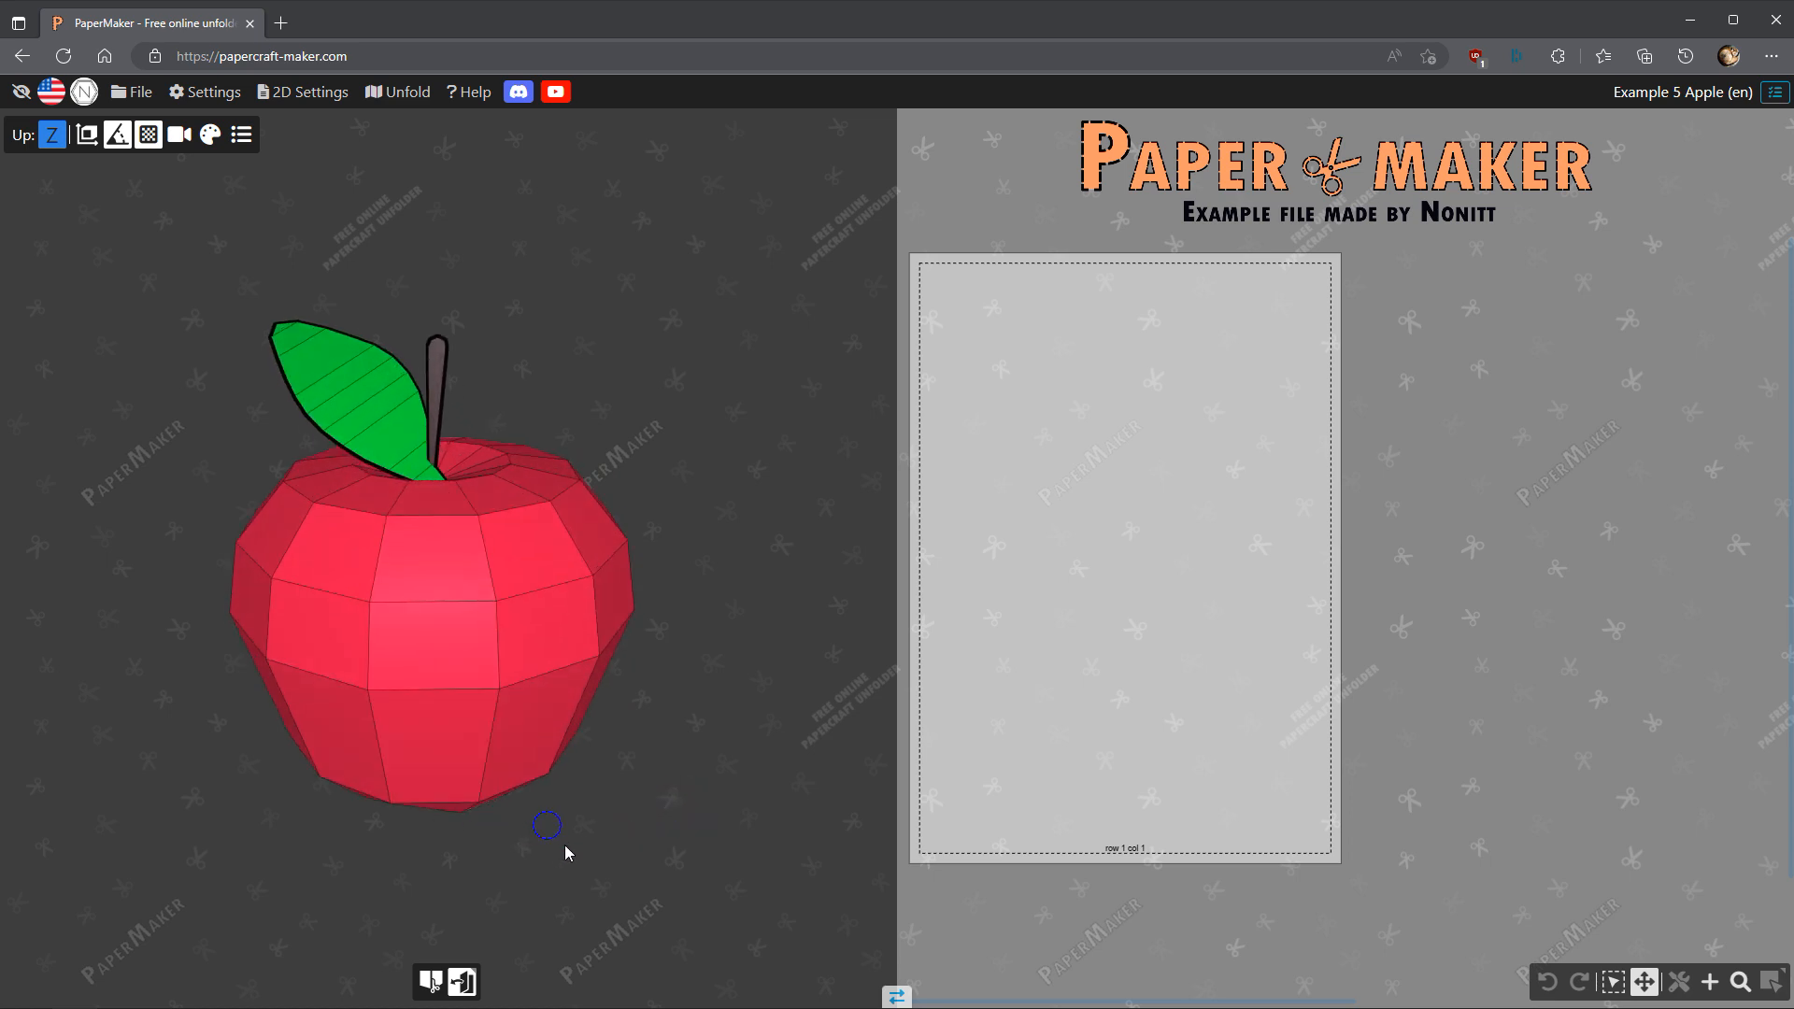
Unfold a connected chain of faces from the apple's lower row through its middle row and along the upper row.
right_click_drag(561, 839, 566, 869)
left_click(481, 778)
left_click(555, 756)
left_click(563, 675)
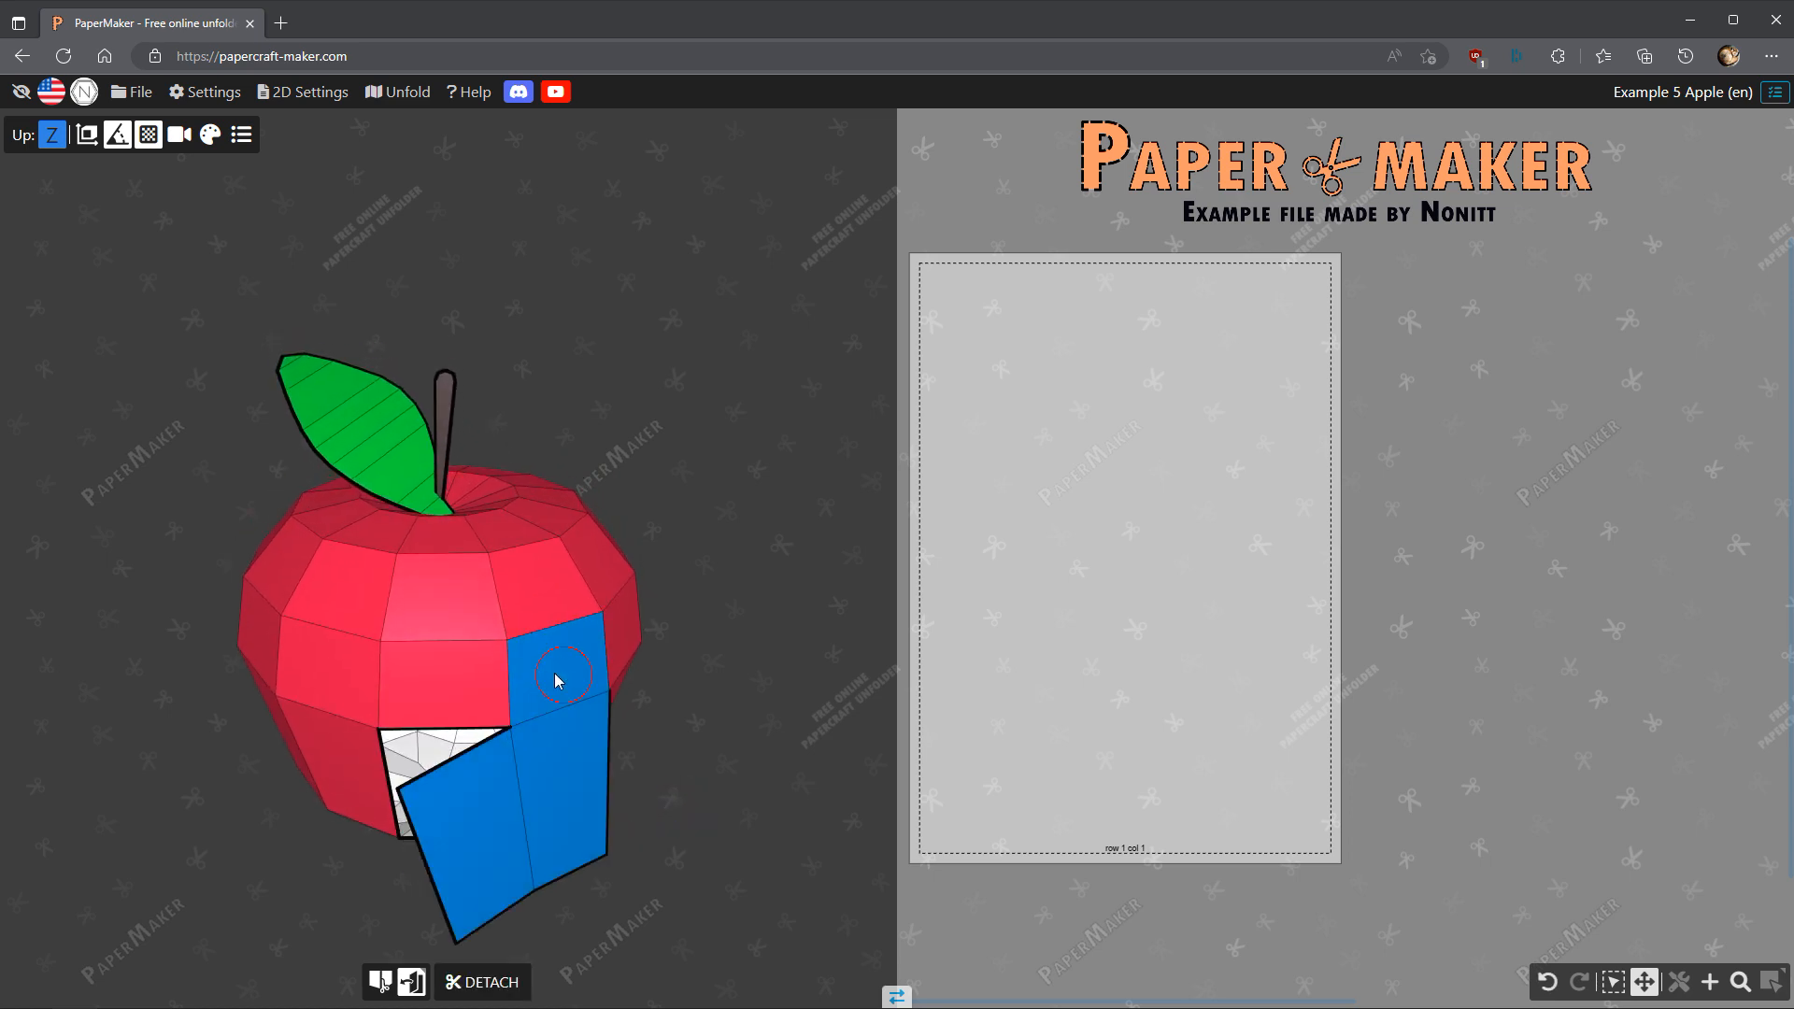
left_click(484, 679)
left_click(456, 624)
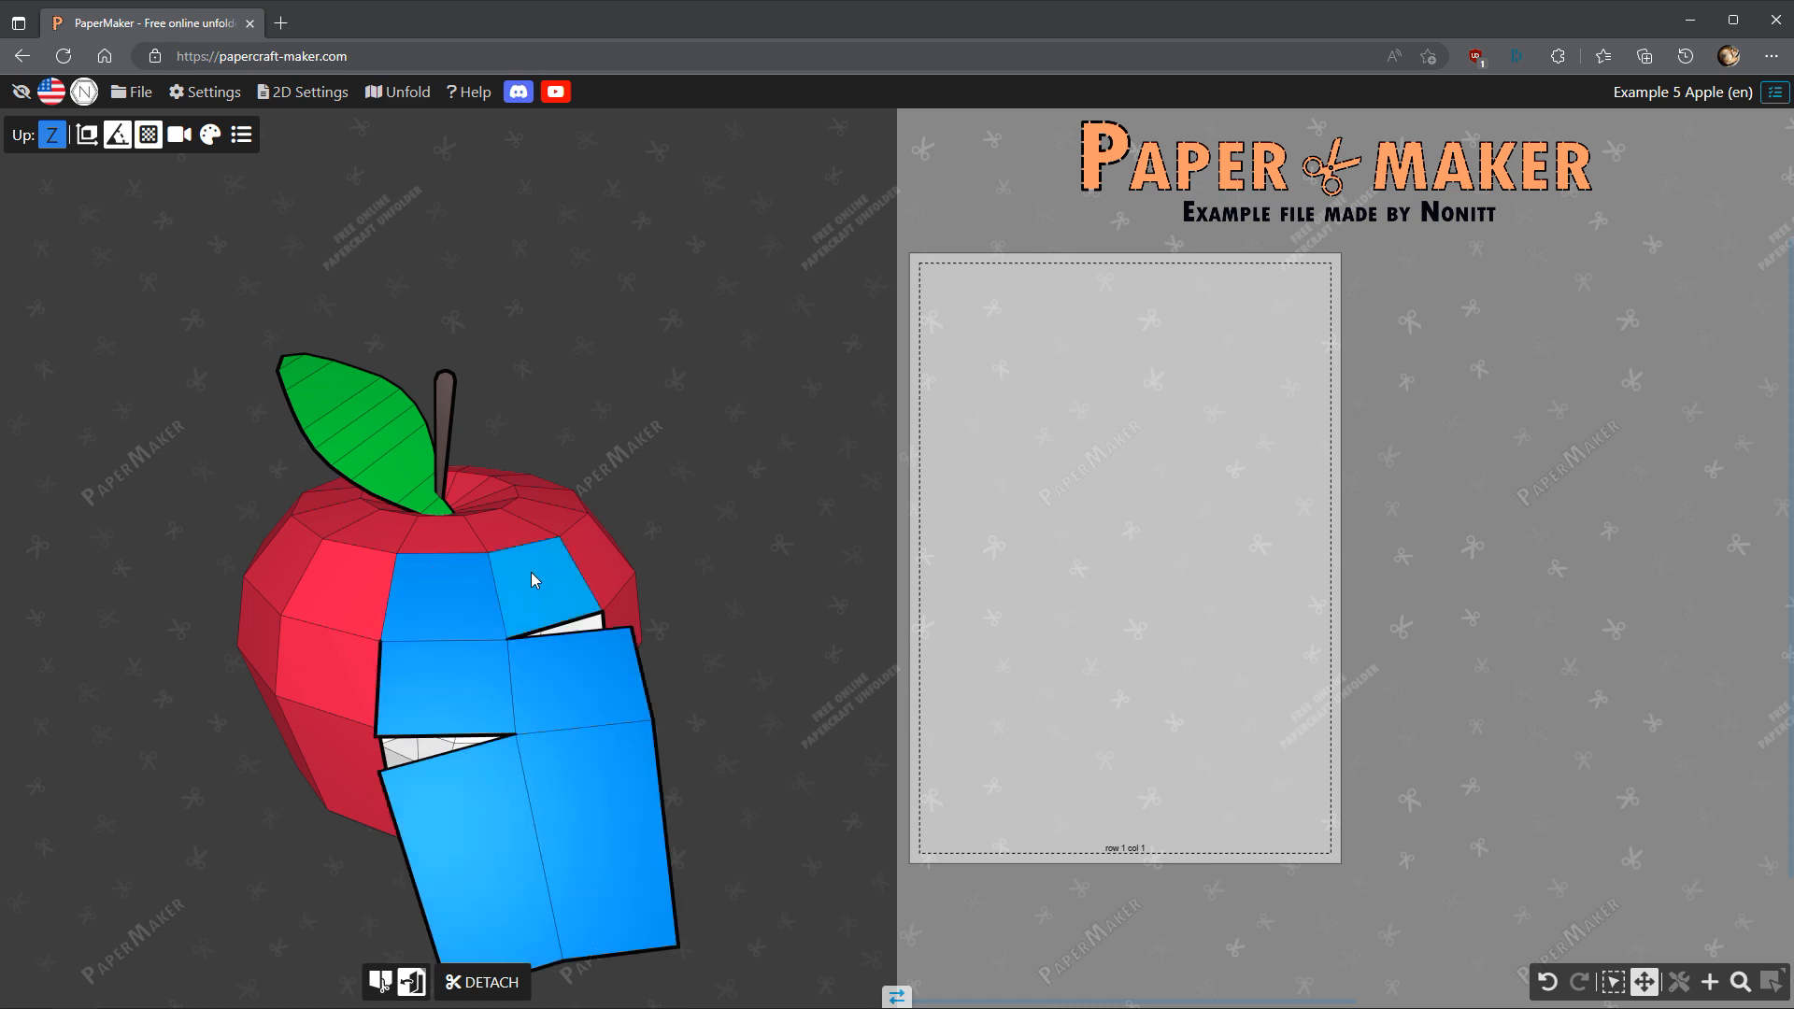
left_click(532, 582)
left_click_drag(516, 620, 420, 608)
left_click(497, 589)
left_click(572, 571)
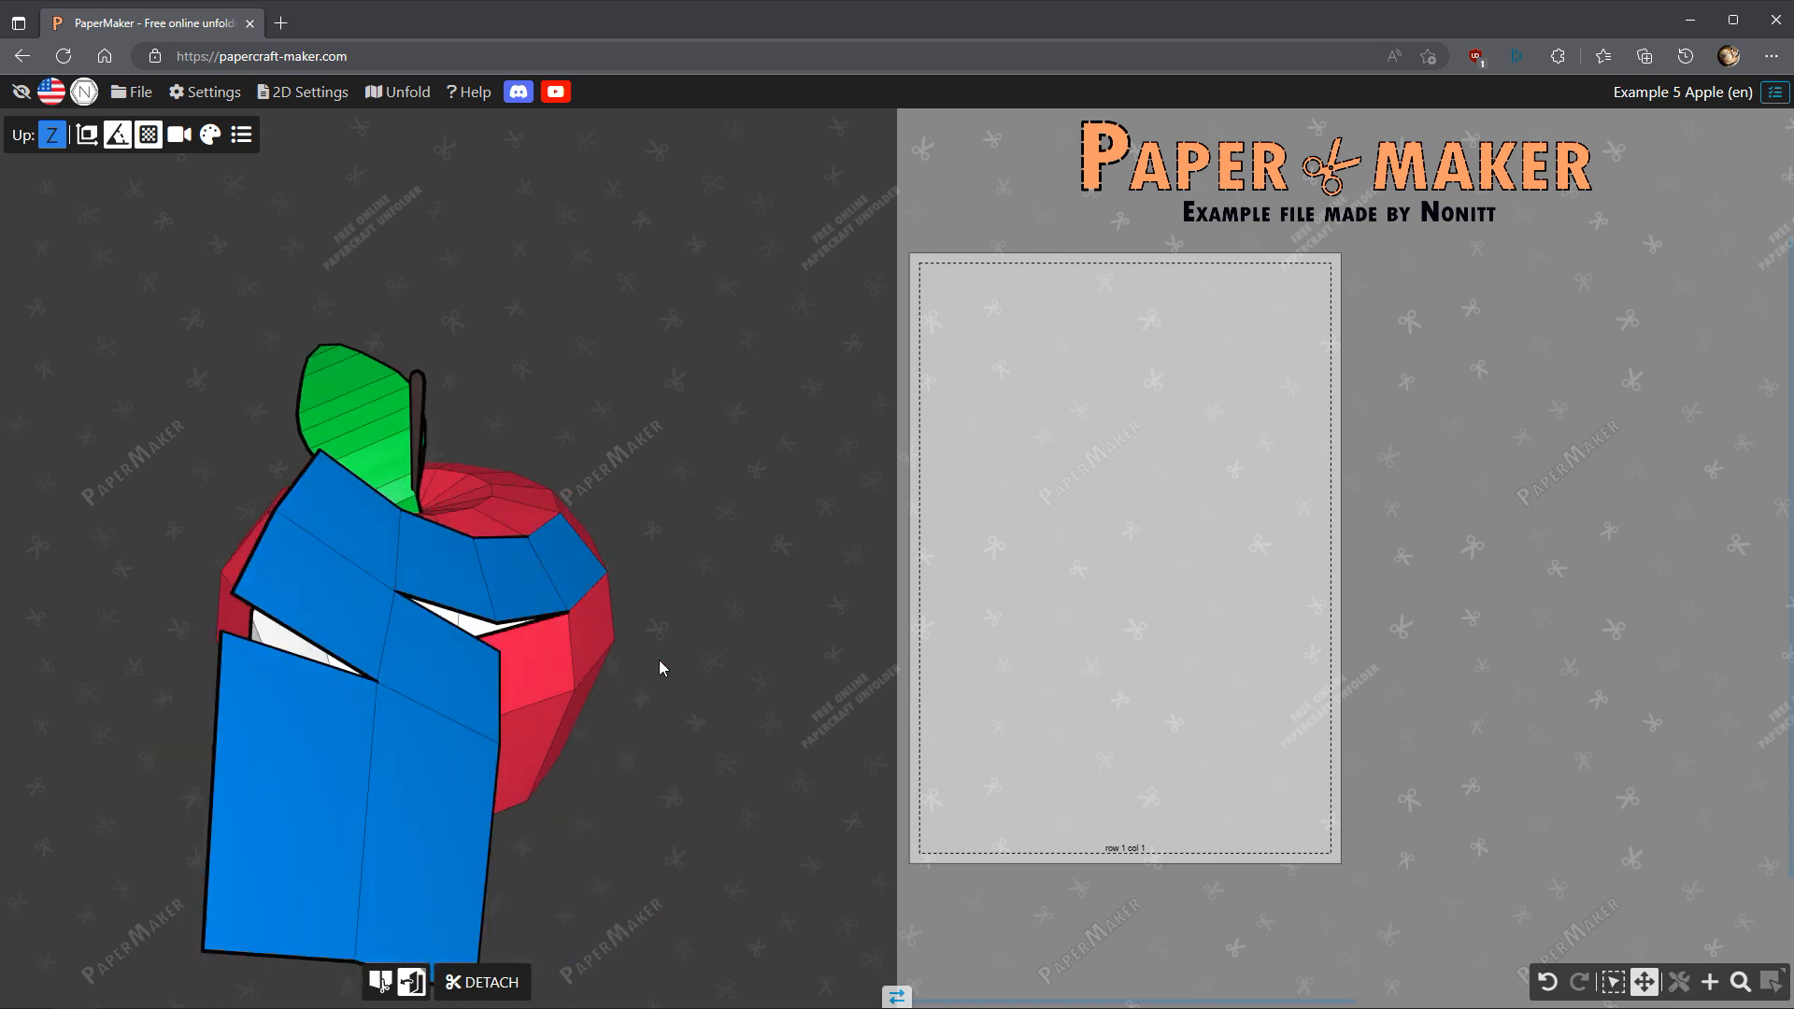
Undo all the face unfolding that started at the apple's lower row.
left_click(1551, 984)
left_click(1551, 983)
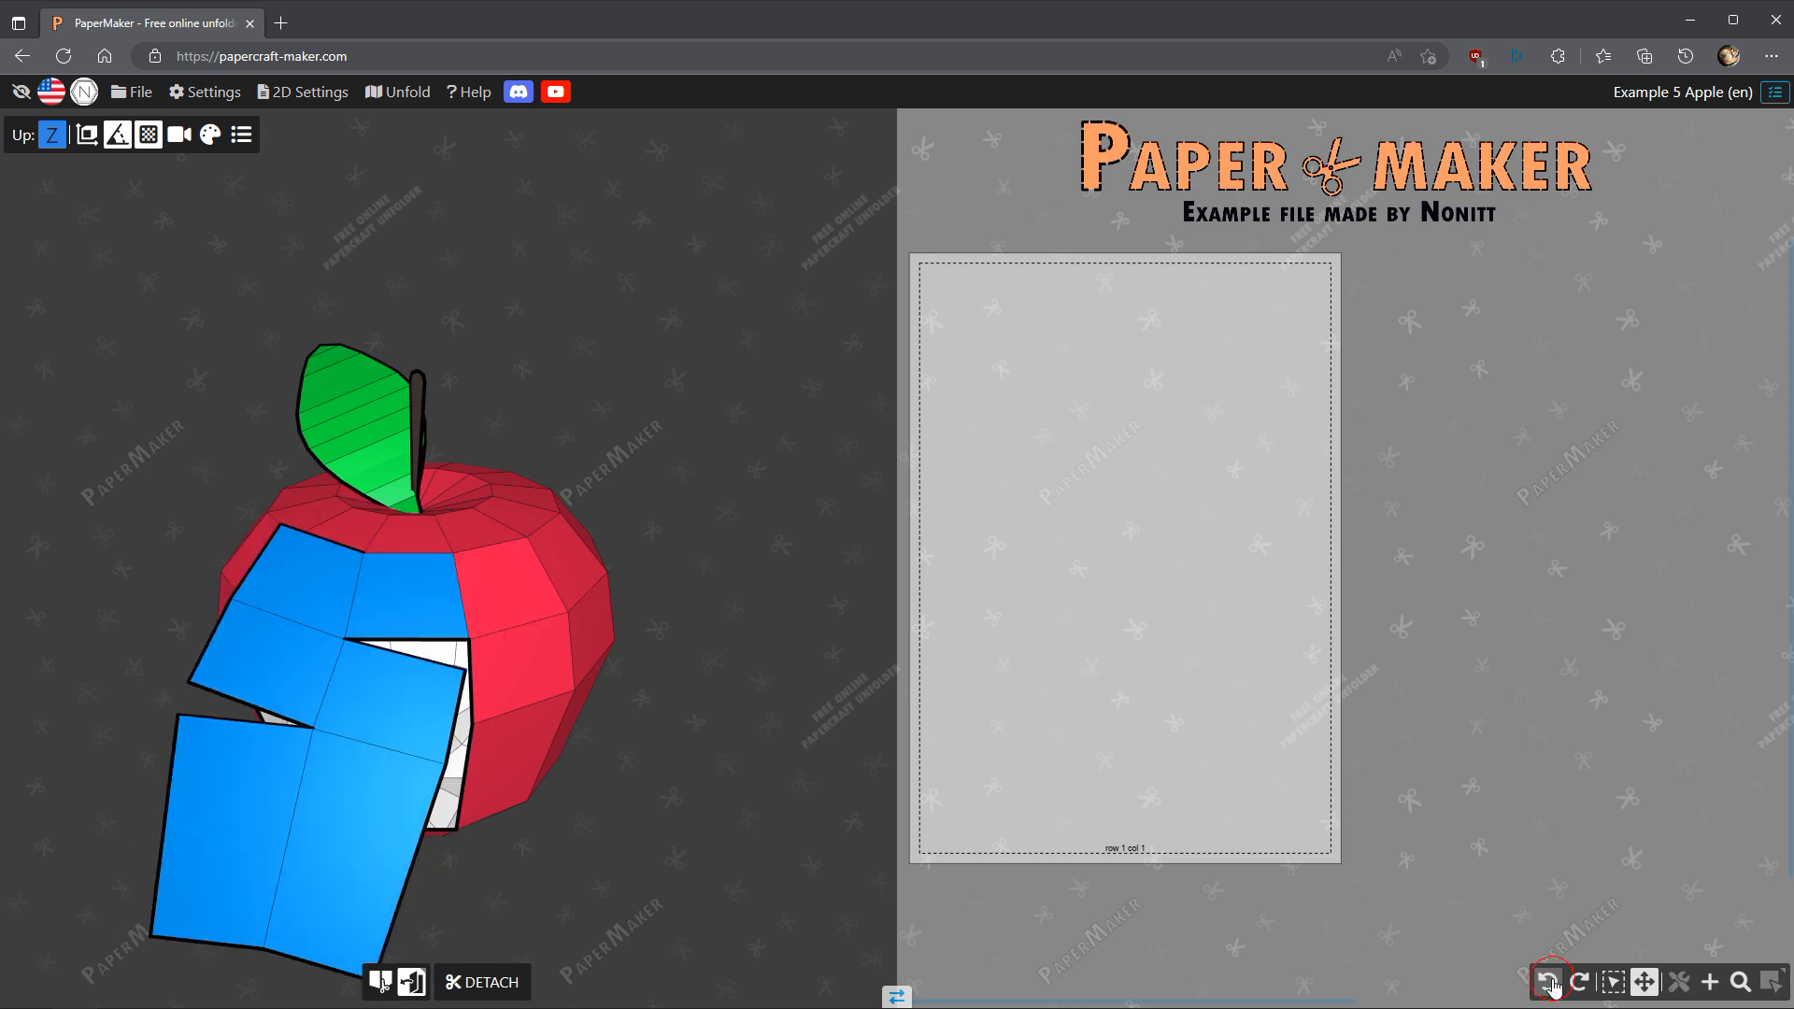
left_click(1551, 984)
left_click(1551, 983)
left_click(1551, 983)
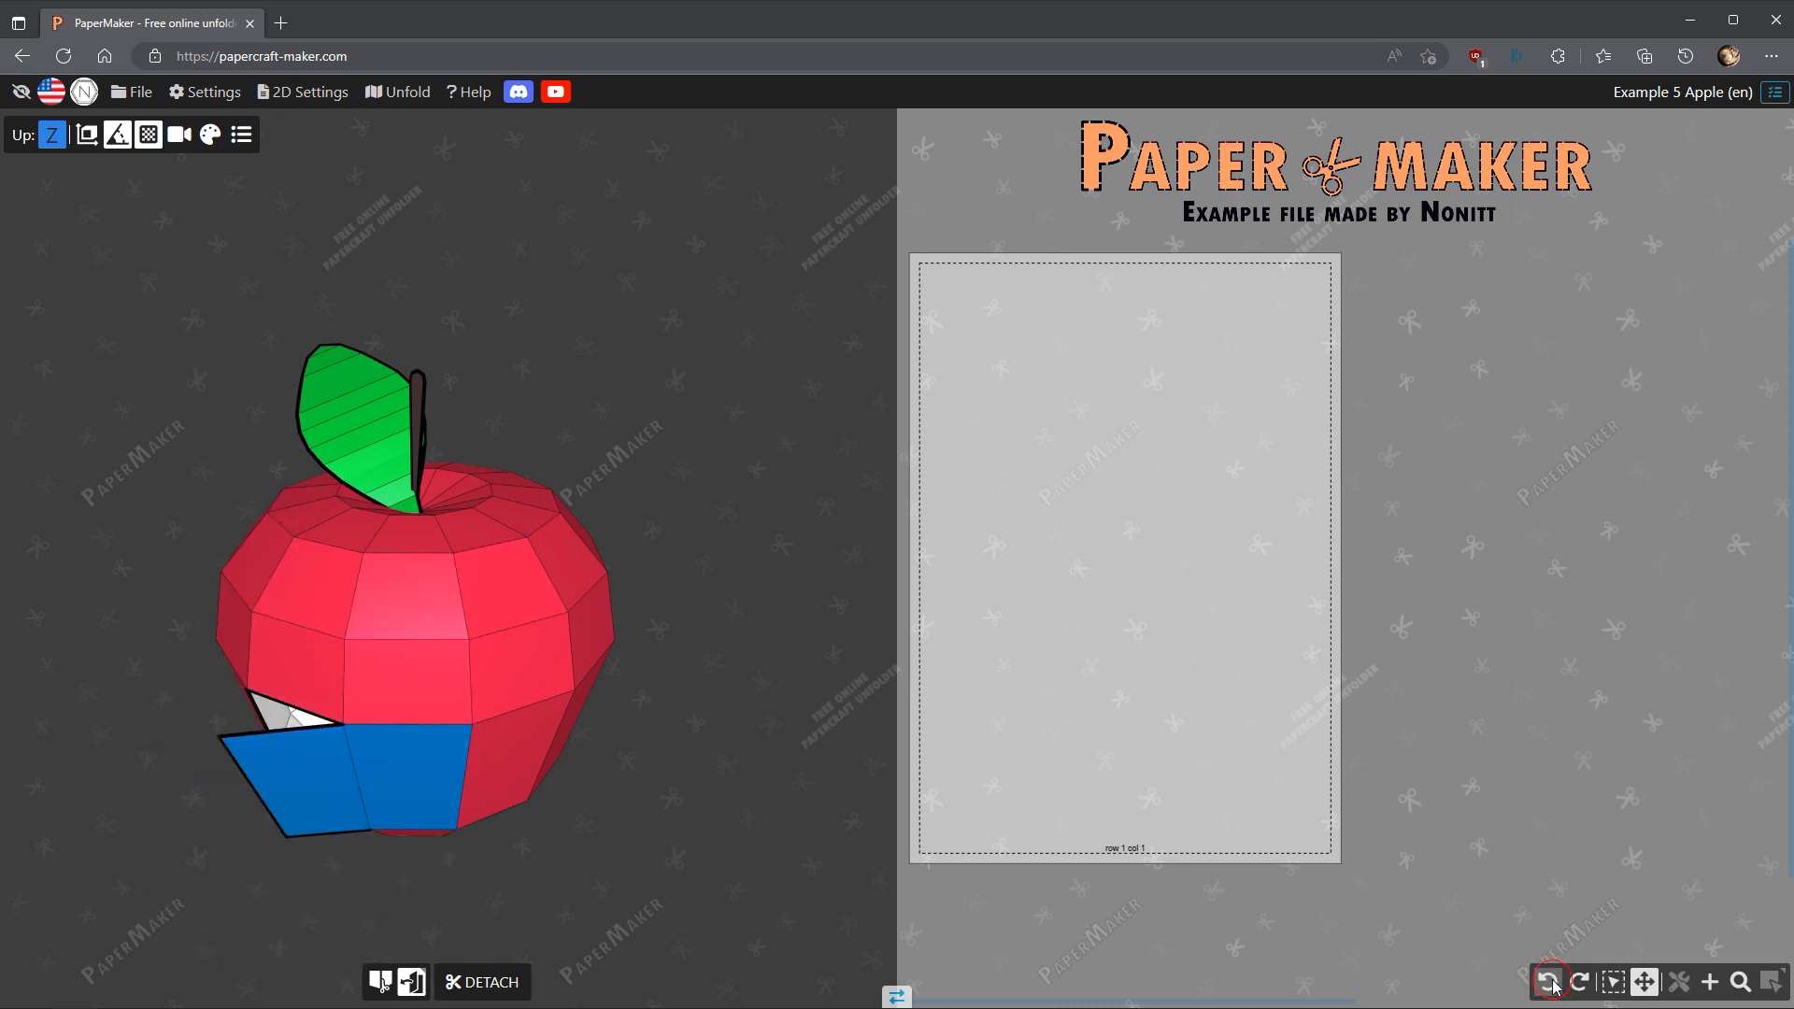
left_click(1551, 983)
Unfold a horizontal strip of neighbouring faces from the apple's middle row.
left_click_drag(658, 768, 361, 641)
left_click(440, 654)
left_click(556, 626)
left_click_drag(745, 589, 474, 605)
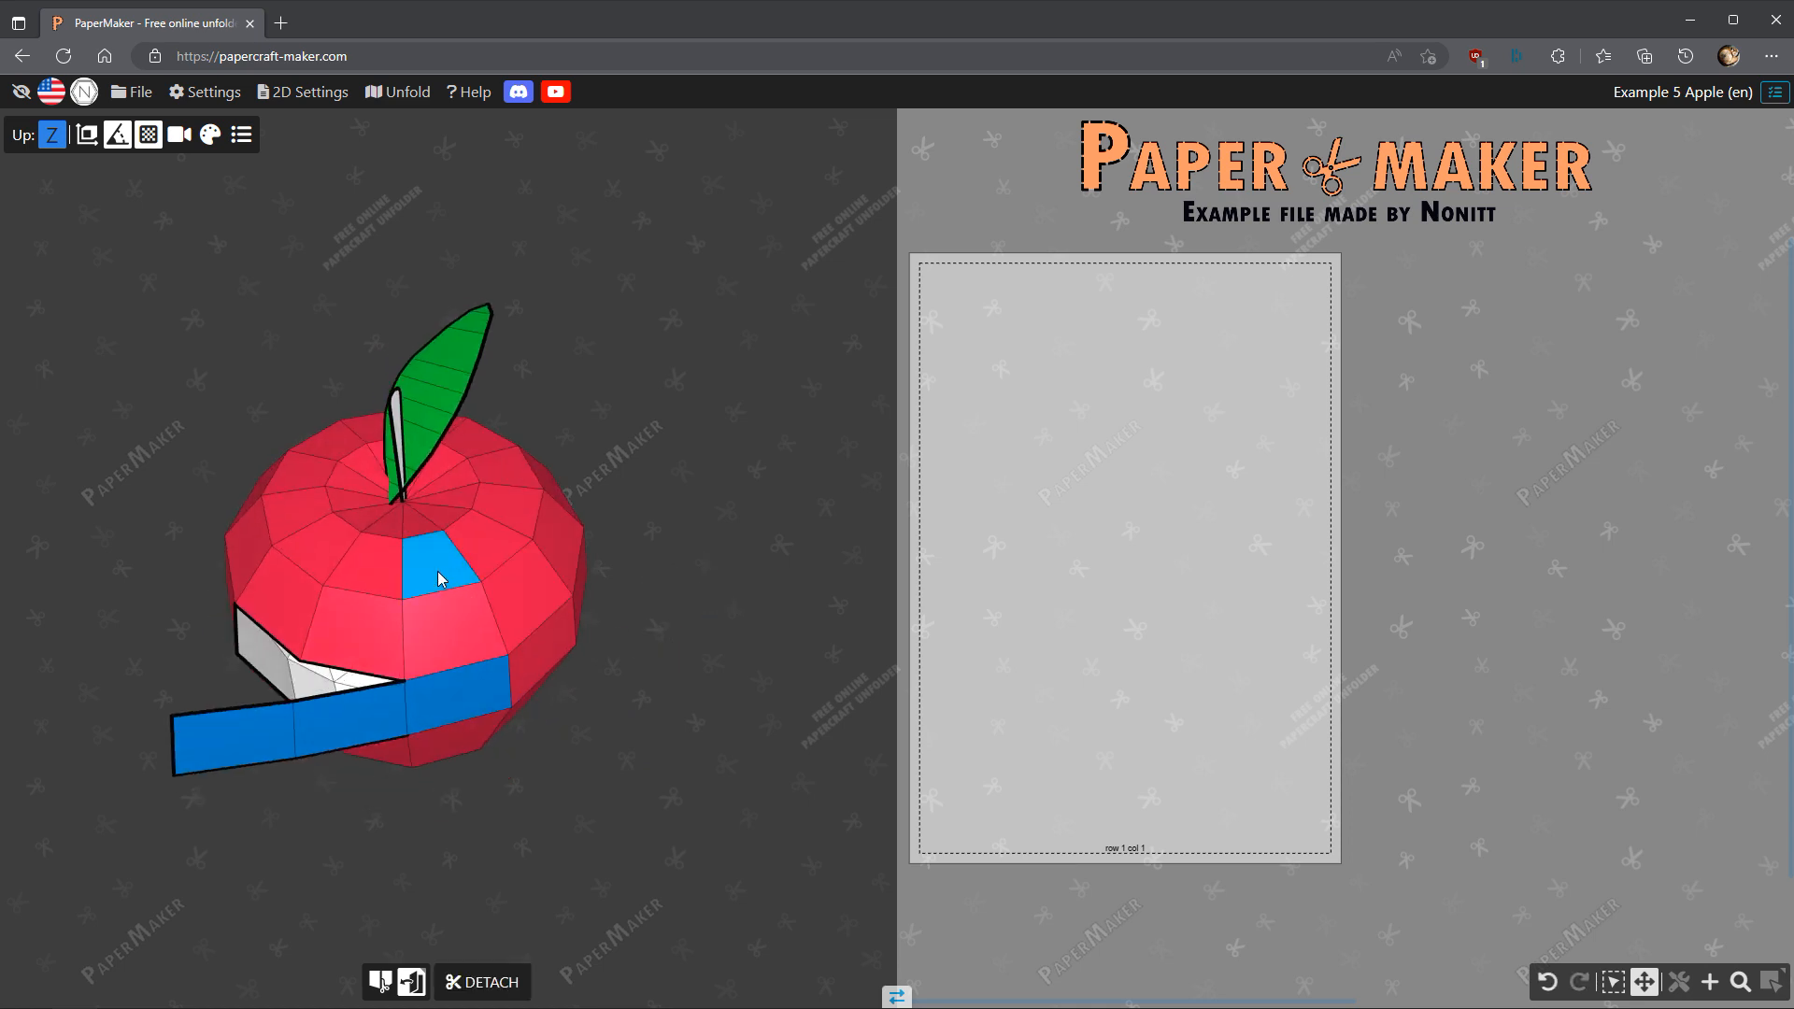
Unfold a second, separate strip of faces from the ring near the stem, and highlight the middle-row strip to compare the pieces.
left_click(845, 578)
left_click(406, 560)
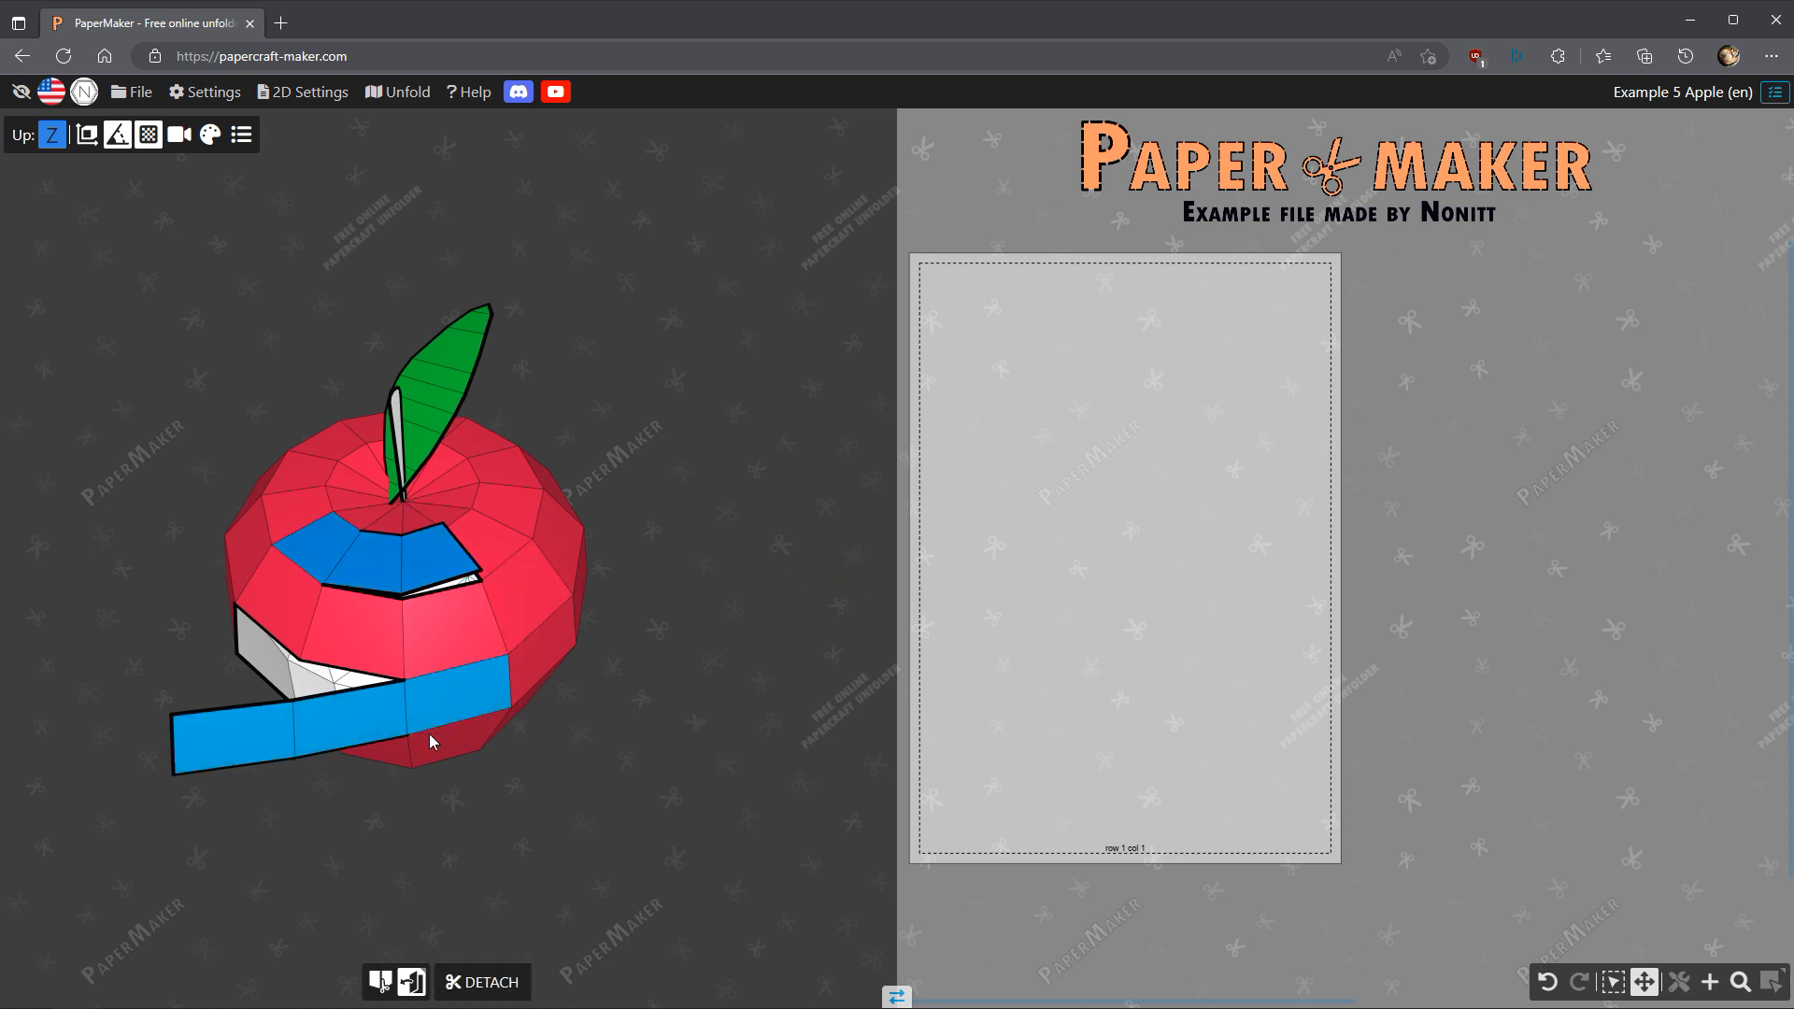
left_click(388, 715)
left_click(622, 710)
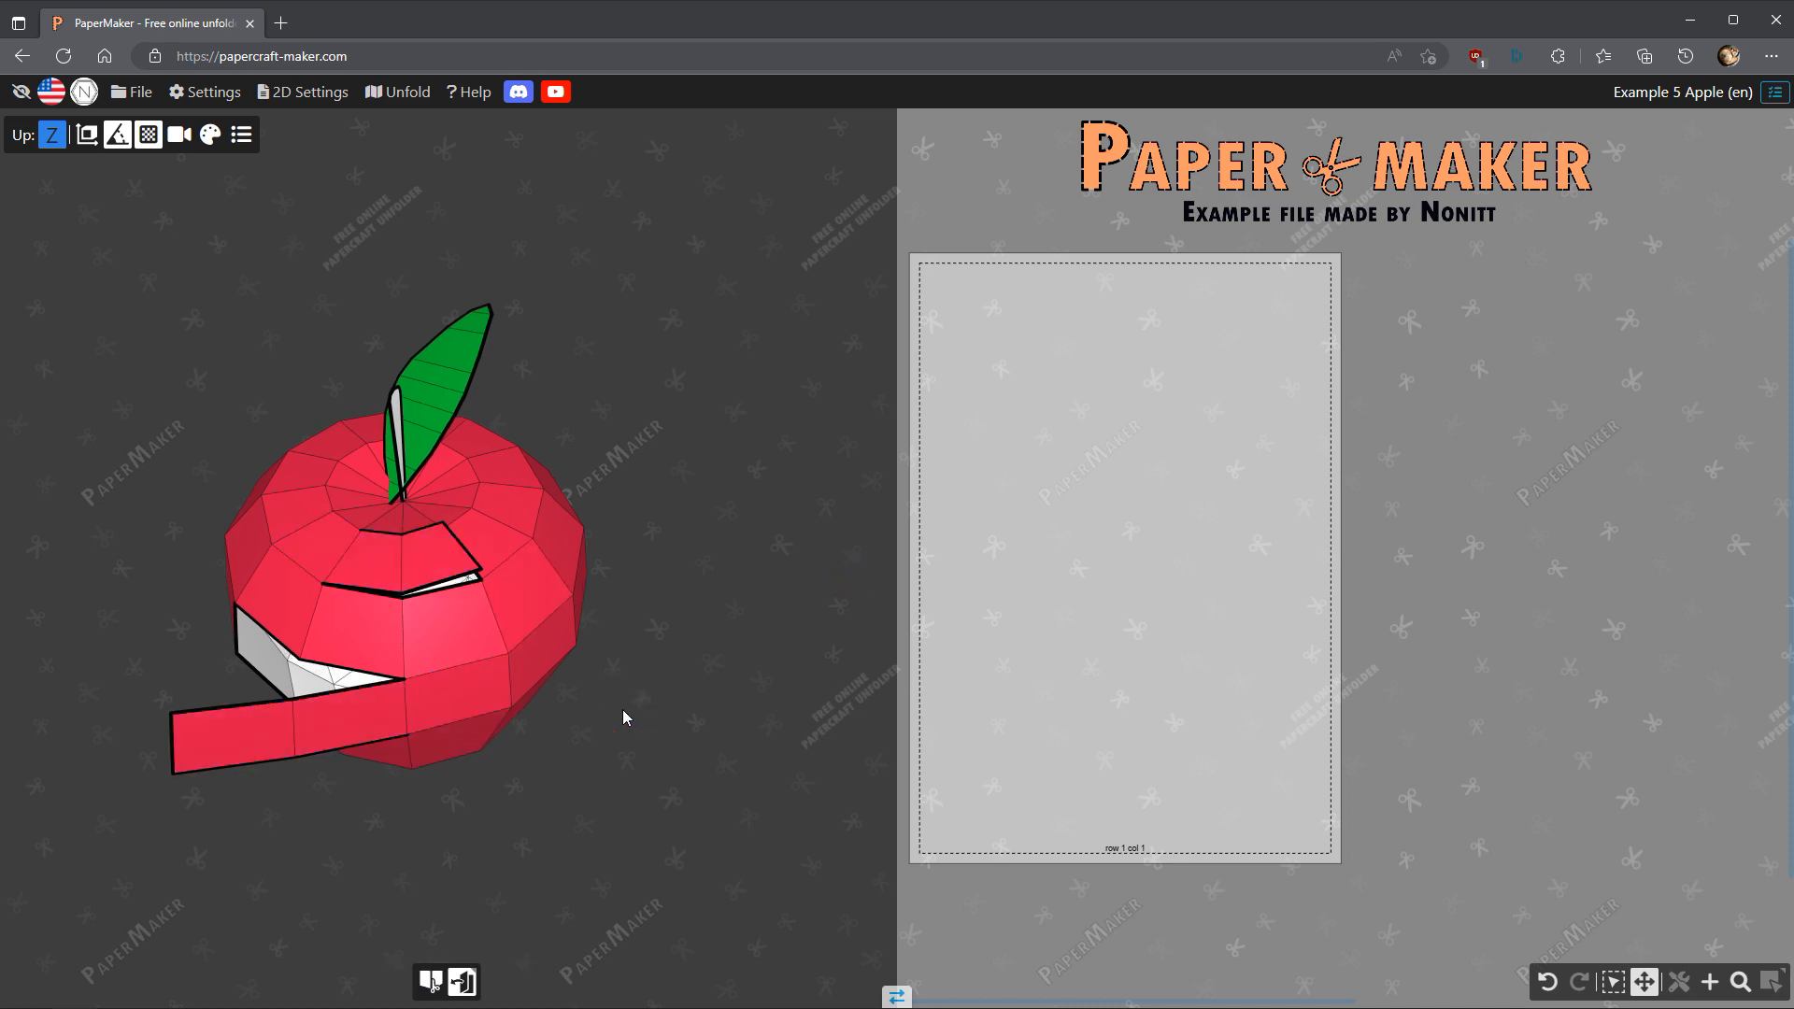
Undo both the middle-row strip and the strip near the stem.
key("ctrl+z")
key("ctrl+z")
key("ctrl+z")
left_click(624, 711)
left_click_drag(559, 772, 662, 693)
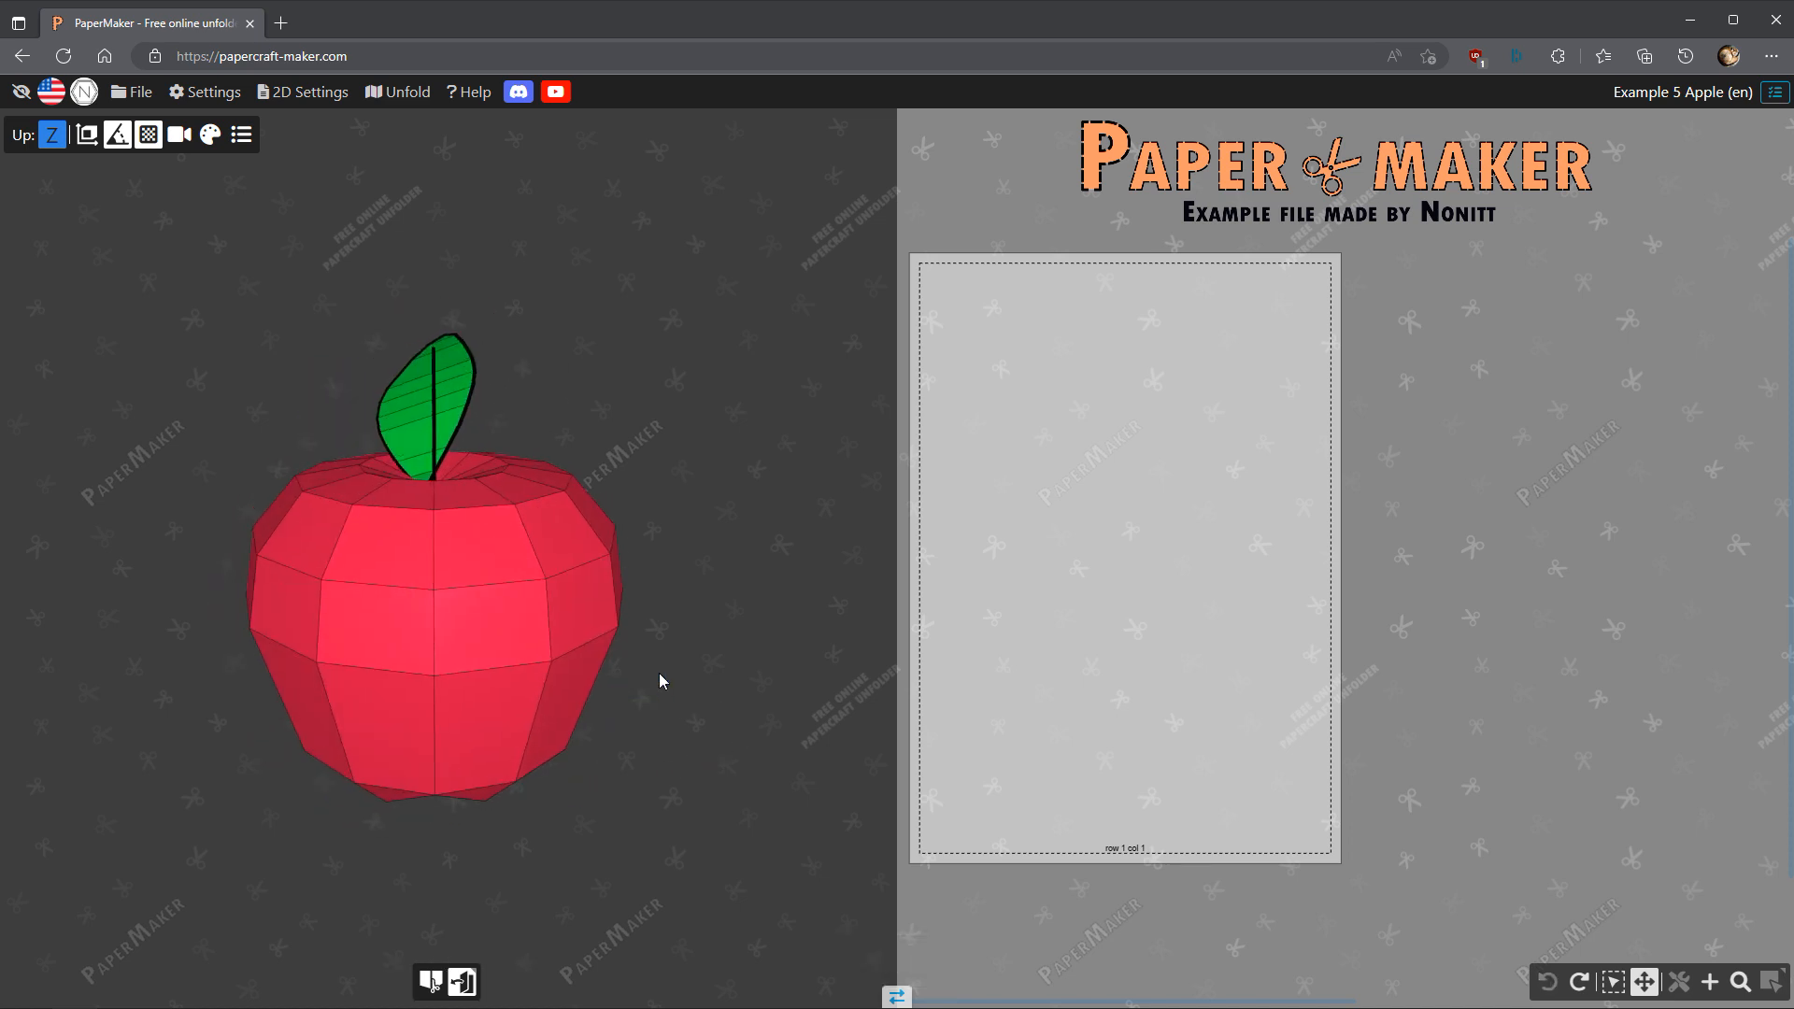
Unfold adjoining middle-row faces of the apple into a horizontal strip.
left_click(373, 640)
left_click(469, 653)
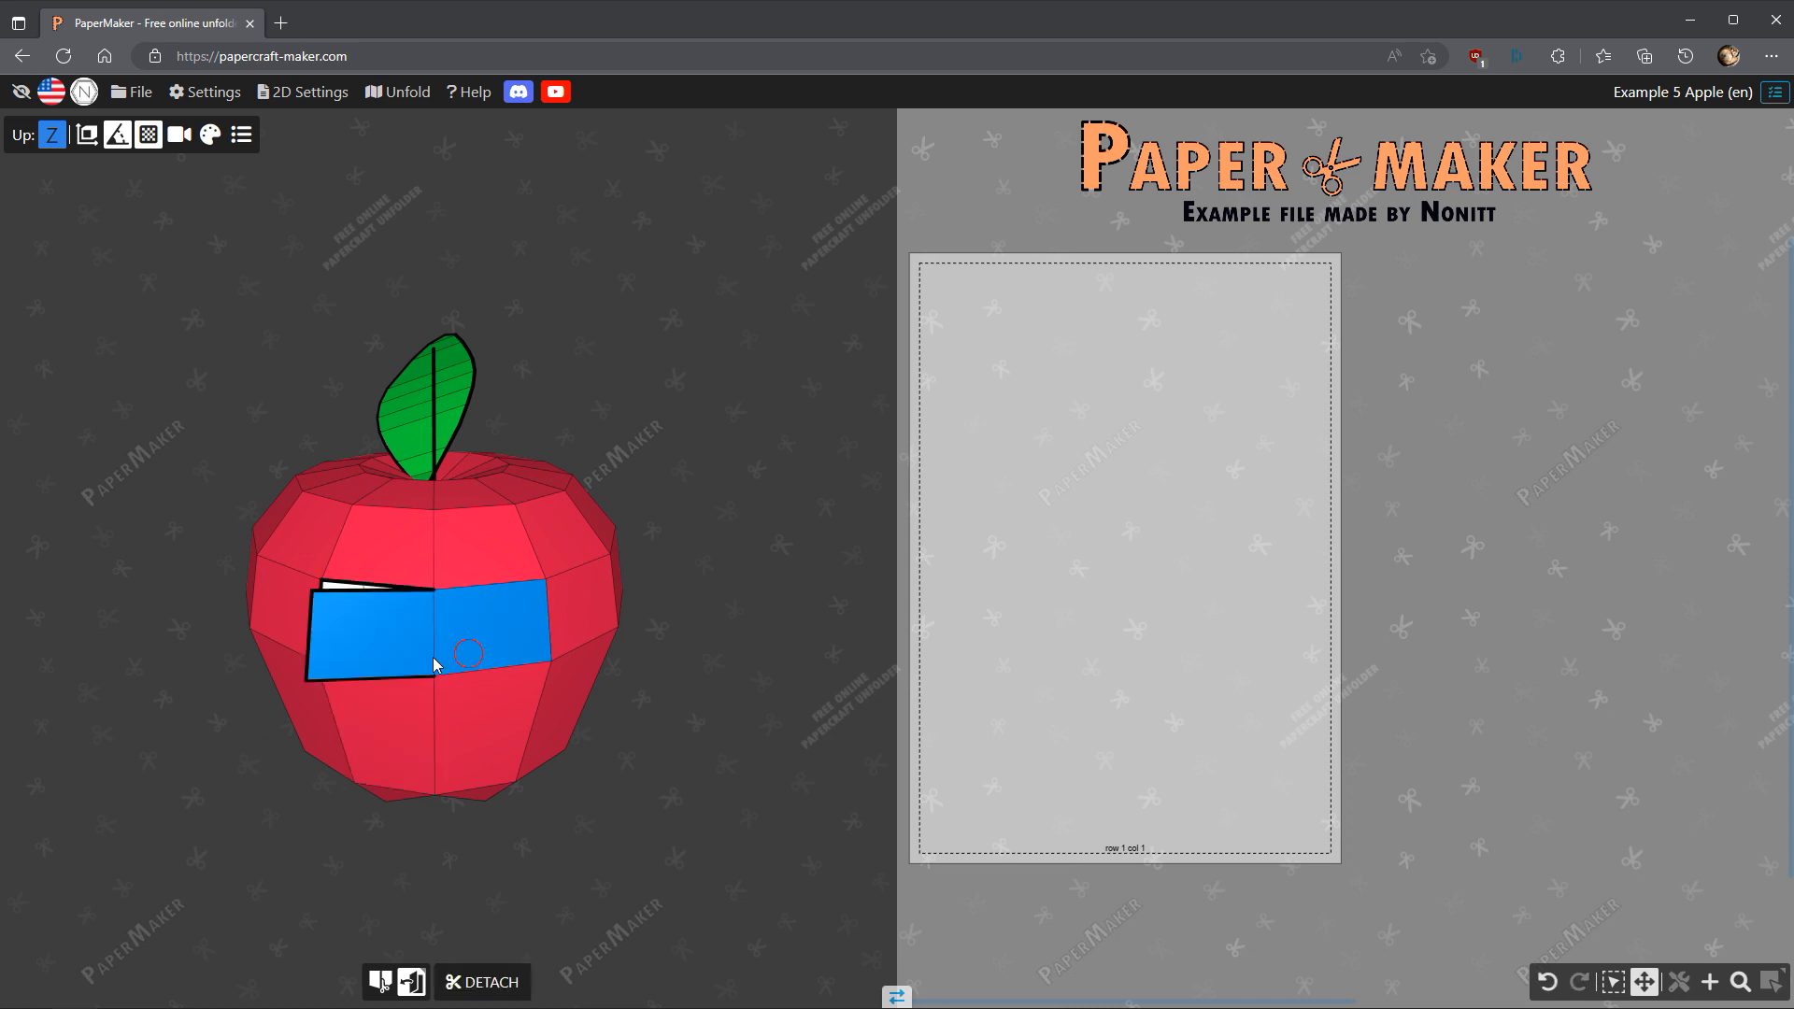
left_click_drag(433, 665, 291, 661)
left_click(421, 642)
left_click(429, 642)
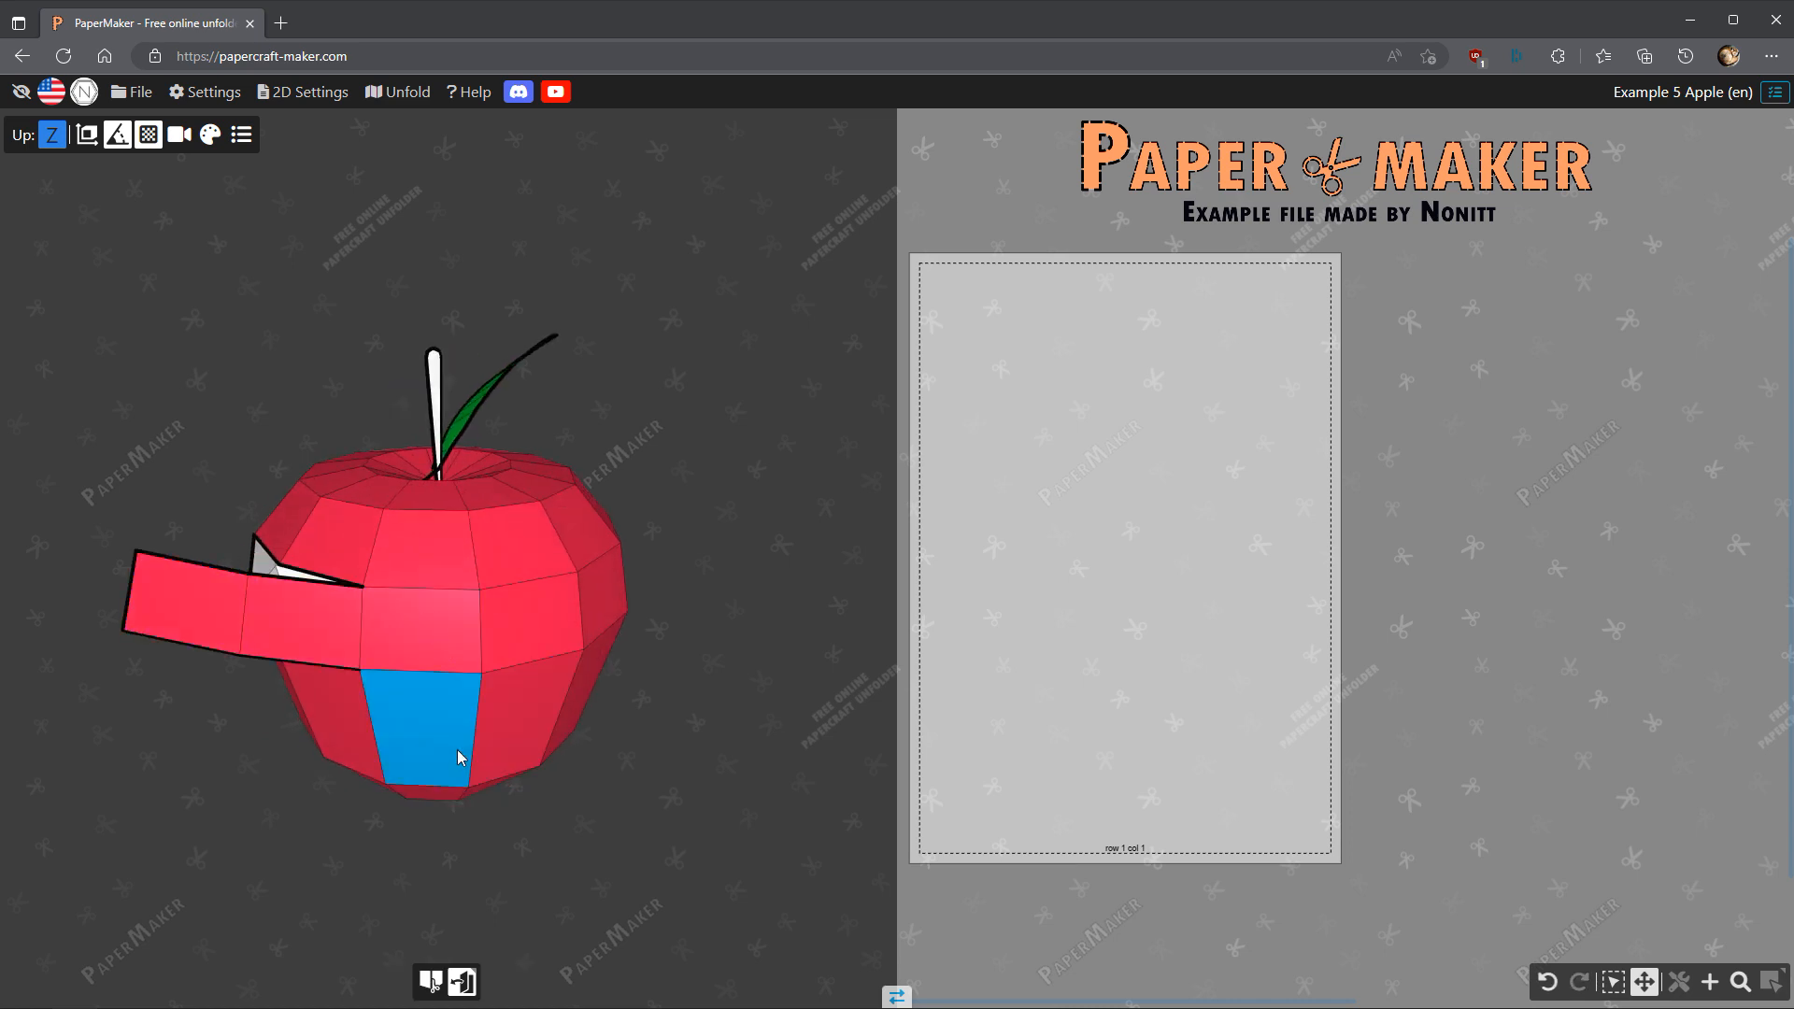
Unfold the faces below and above the strip's end face, and flip them with the strip as one cross-shaped piece.
left_click(444, 753)
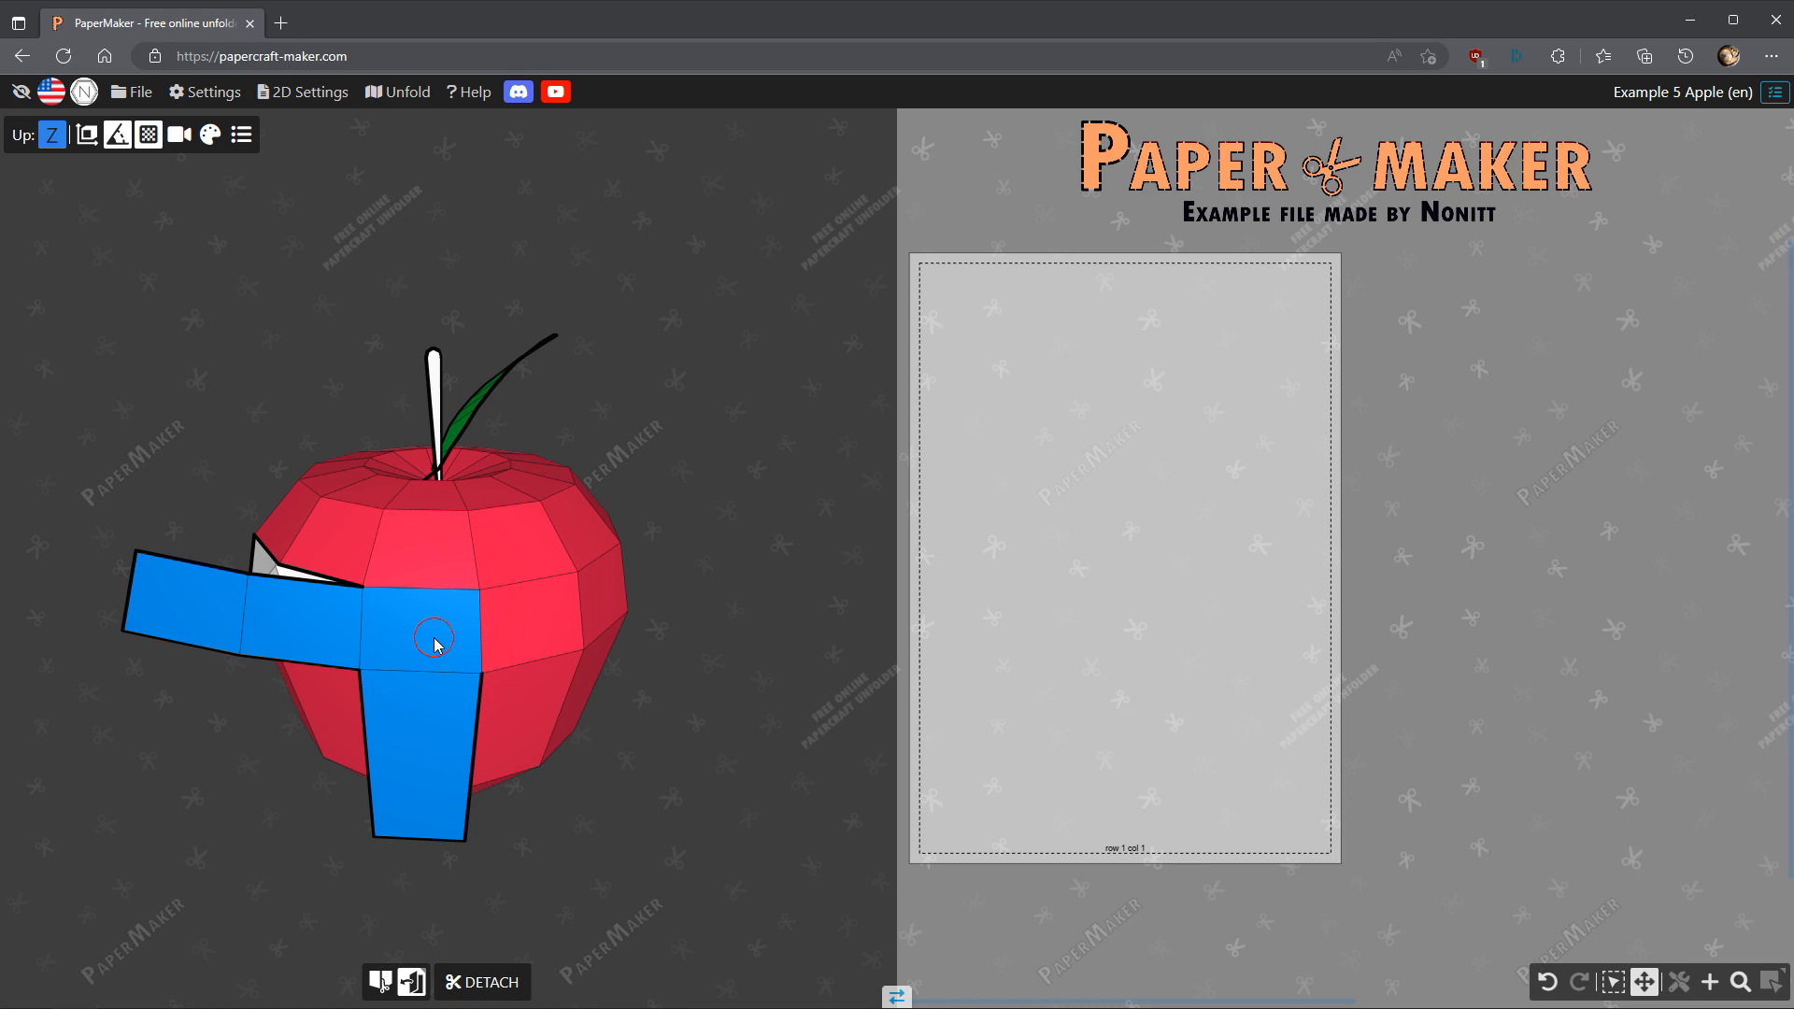
left_click(432, 545)
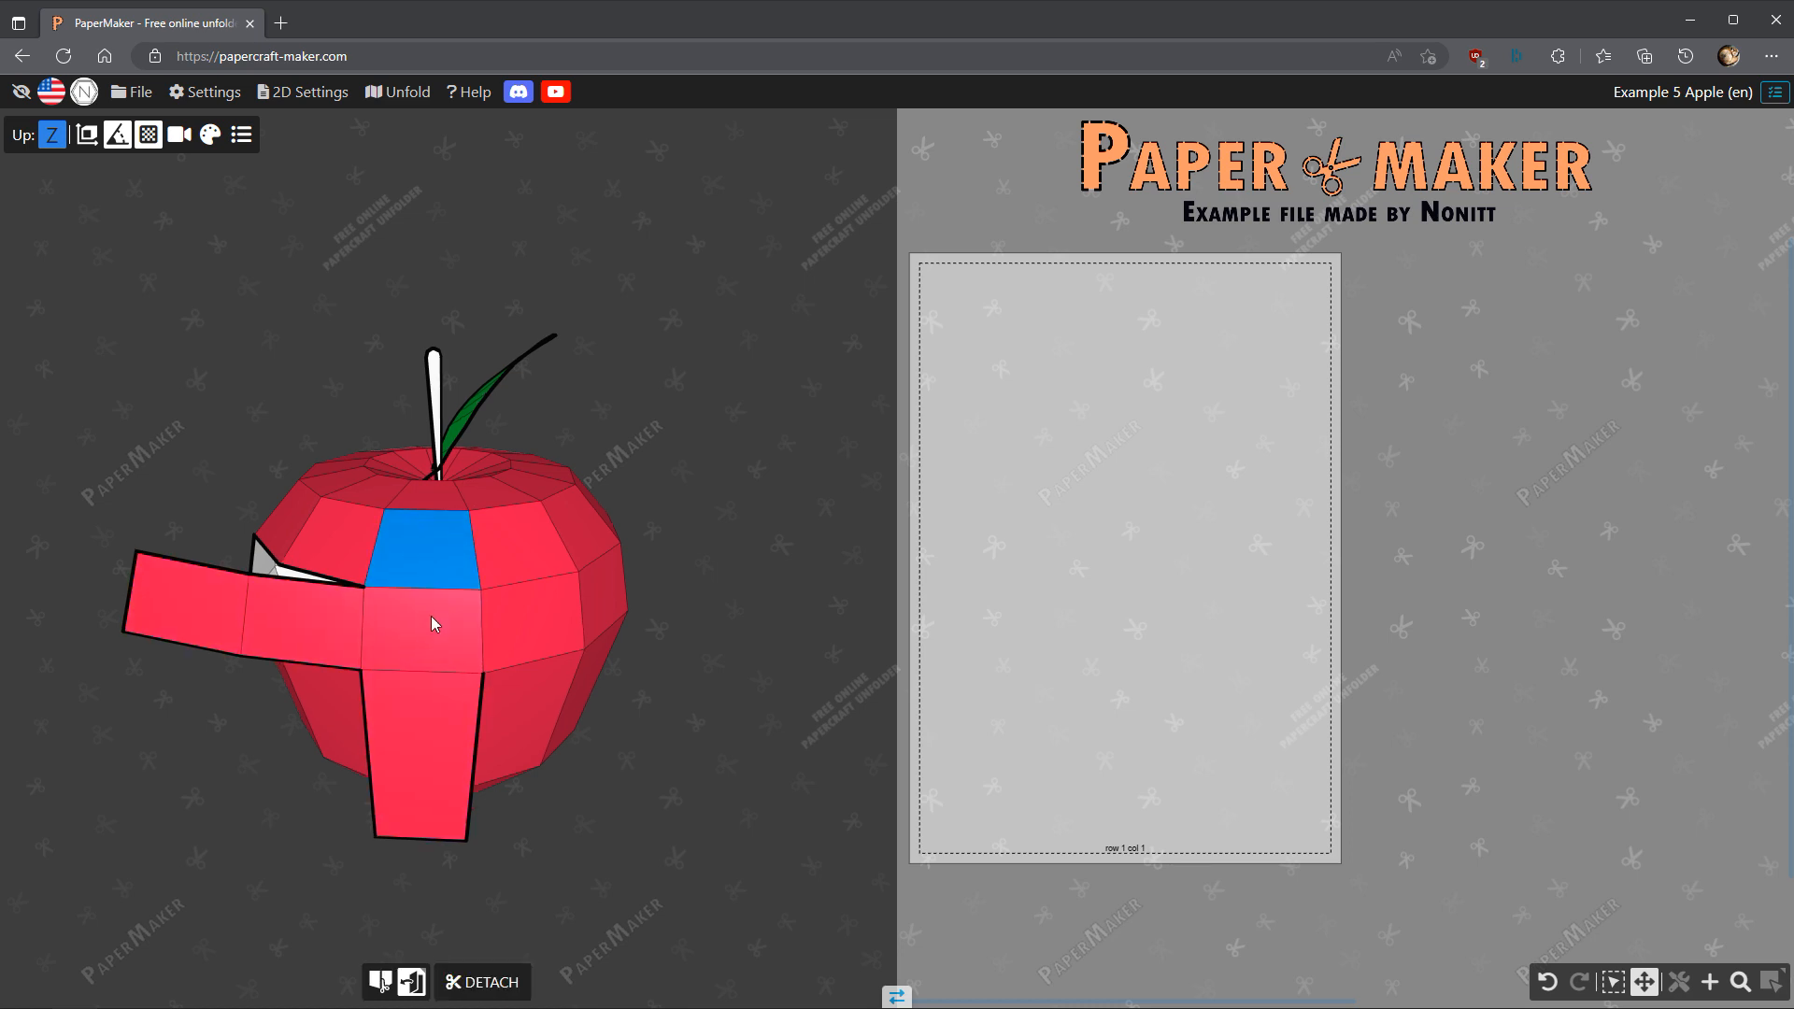
left_click_drag(654, 647, 639, 664)
left_click(703, 681)
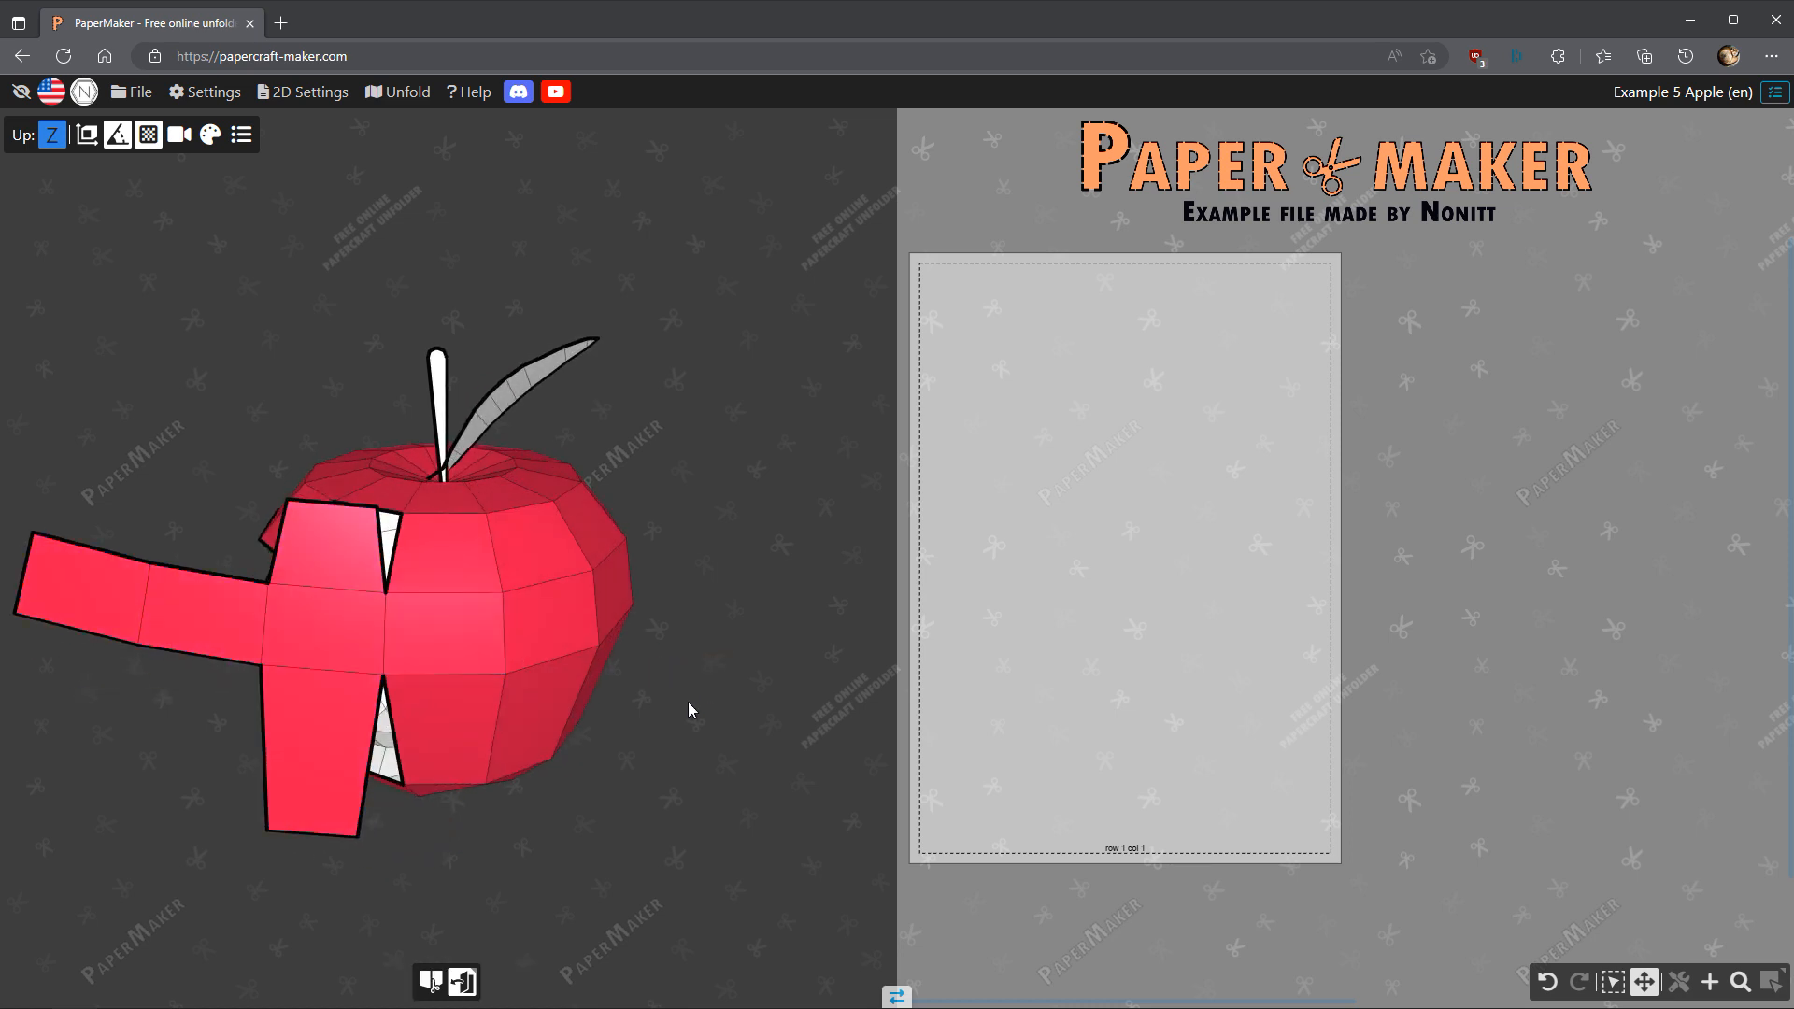
left_click_drag(514, 749, 619, 778)
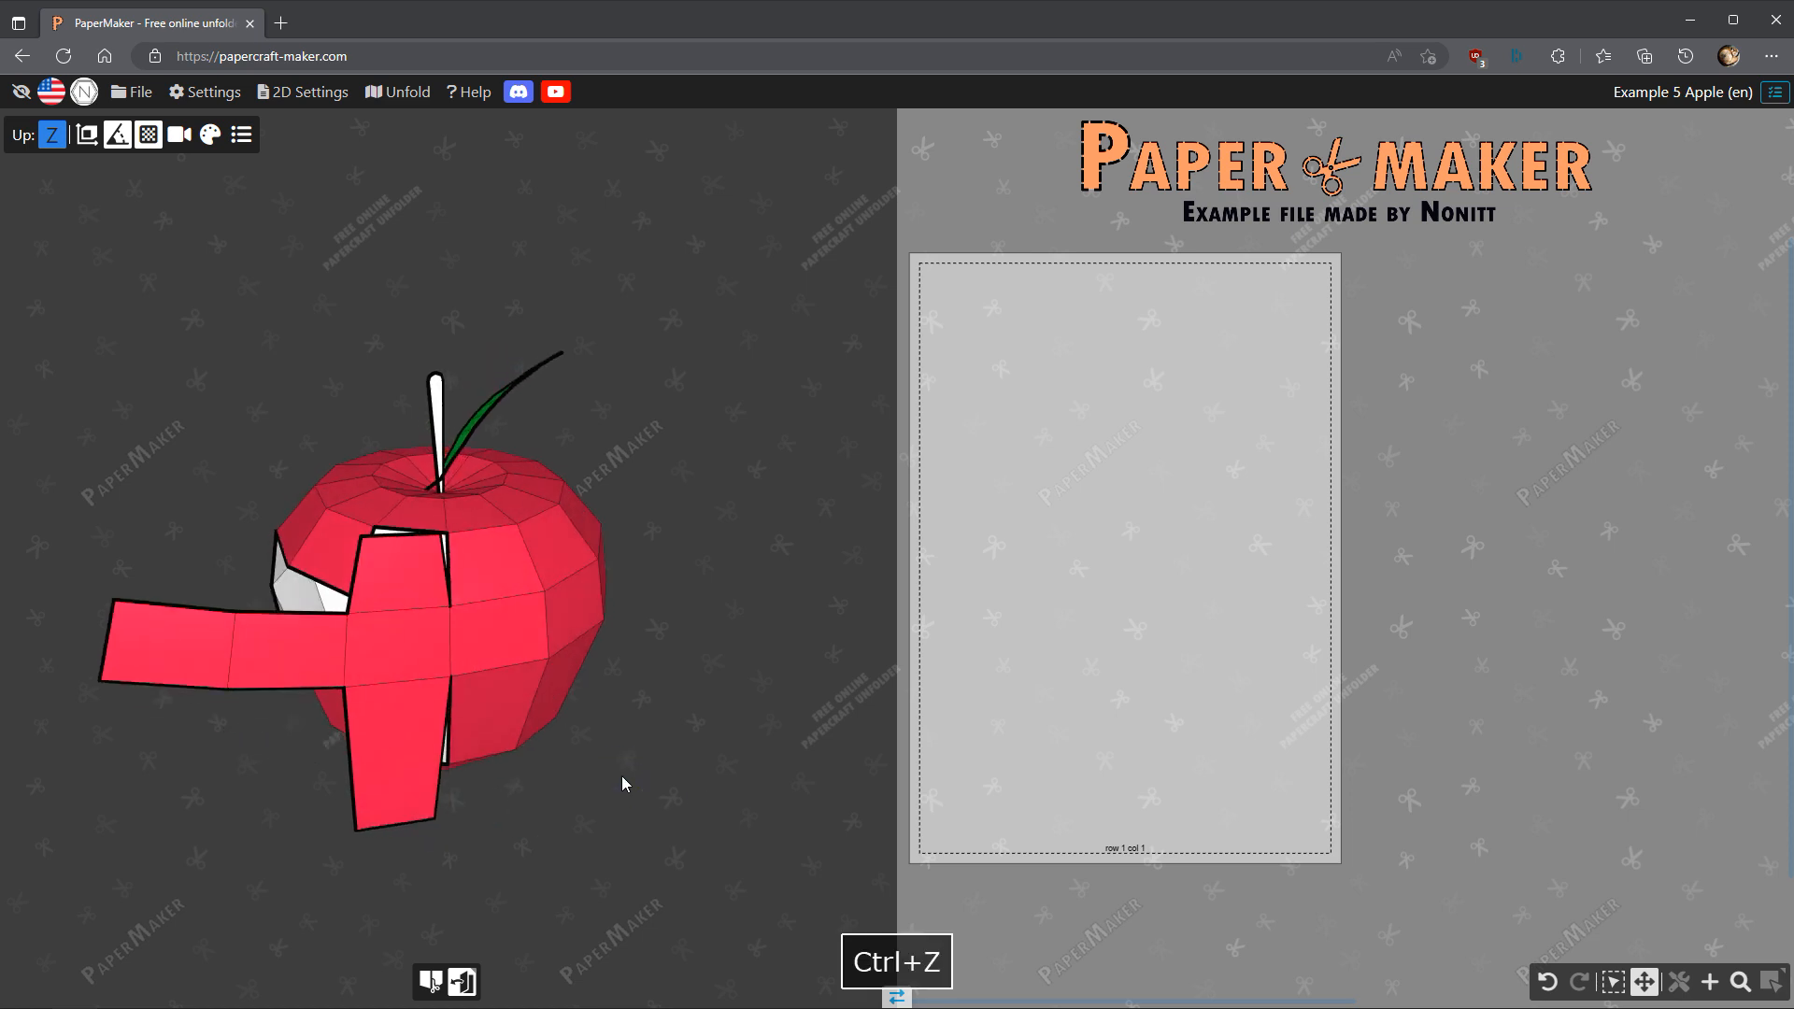
Undo the cross-shaped piece until the whole apple is folded closed again.
key("ctrl+z")
key("ctrl+z")
key("ctrl+z")
key("ctrl+z")
left_click(621, 777)
left_click_drag(630, 765, 688, 792)
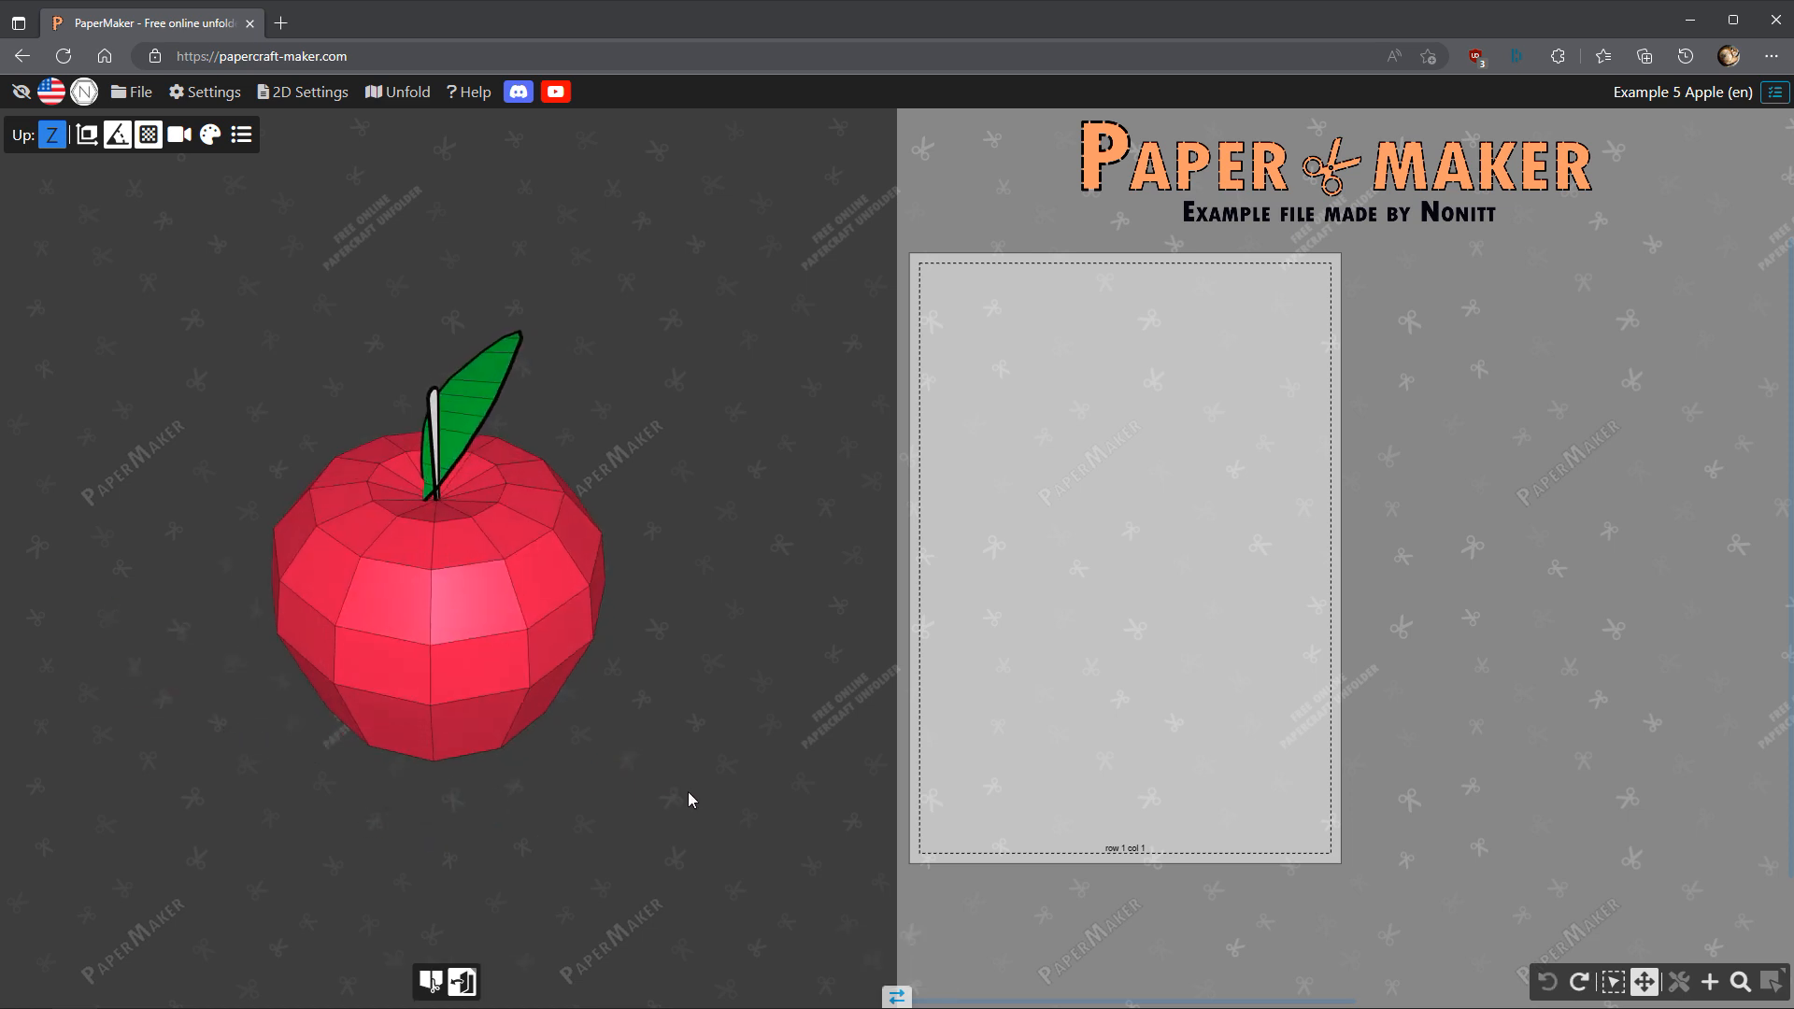
Set the angle threshold to 0 degrees.
left_click(213, 93)
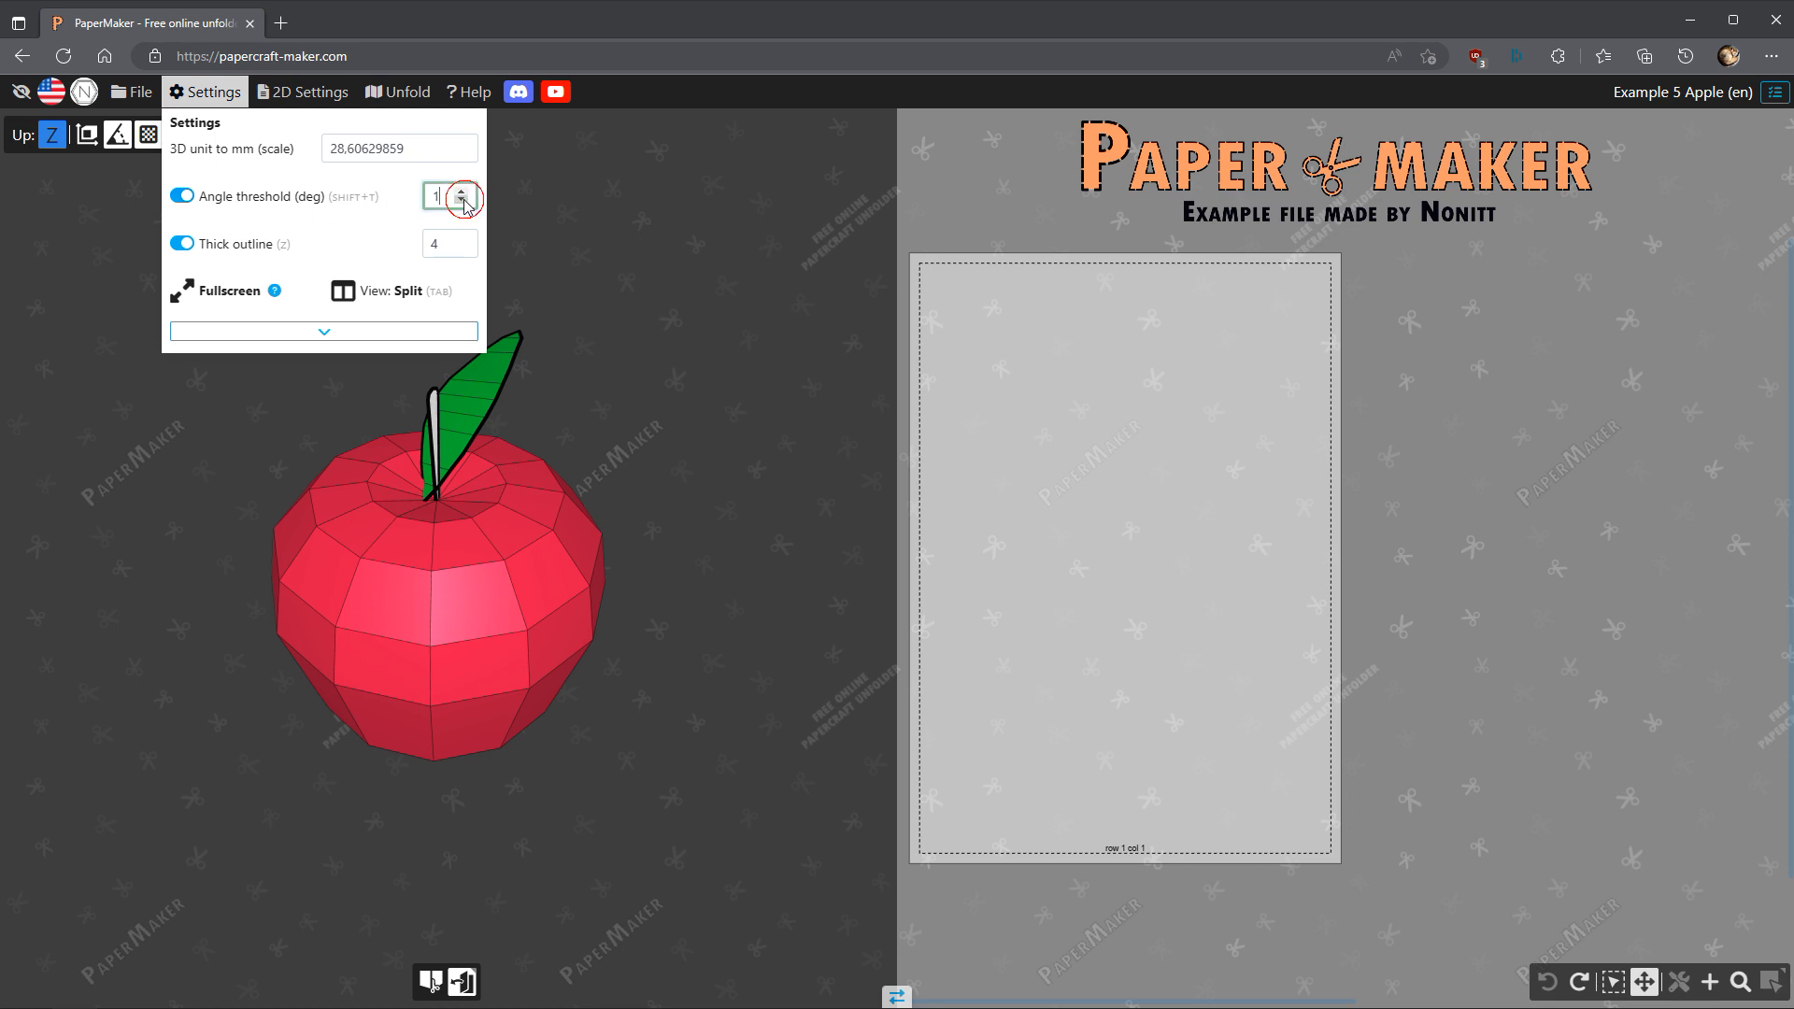
left_click(665, 370)
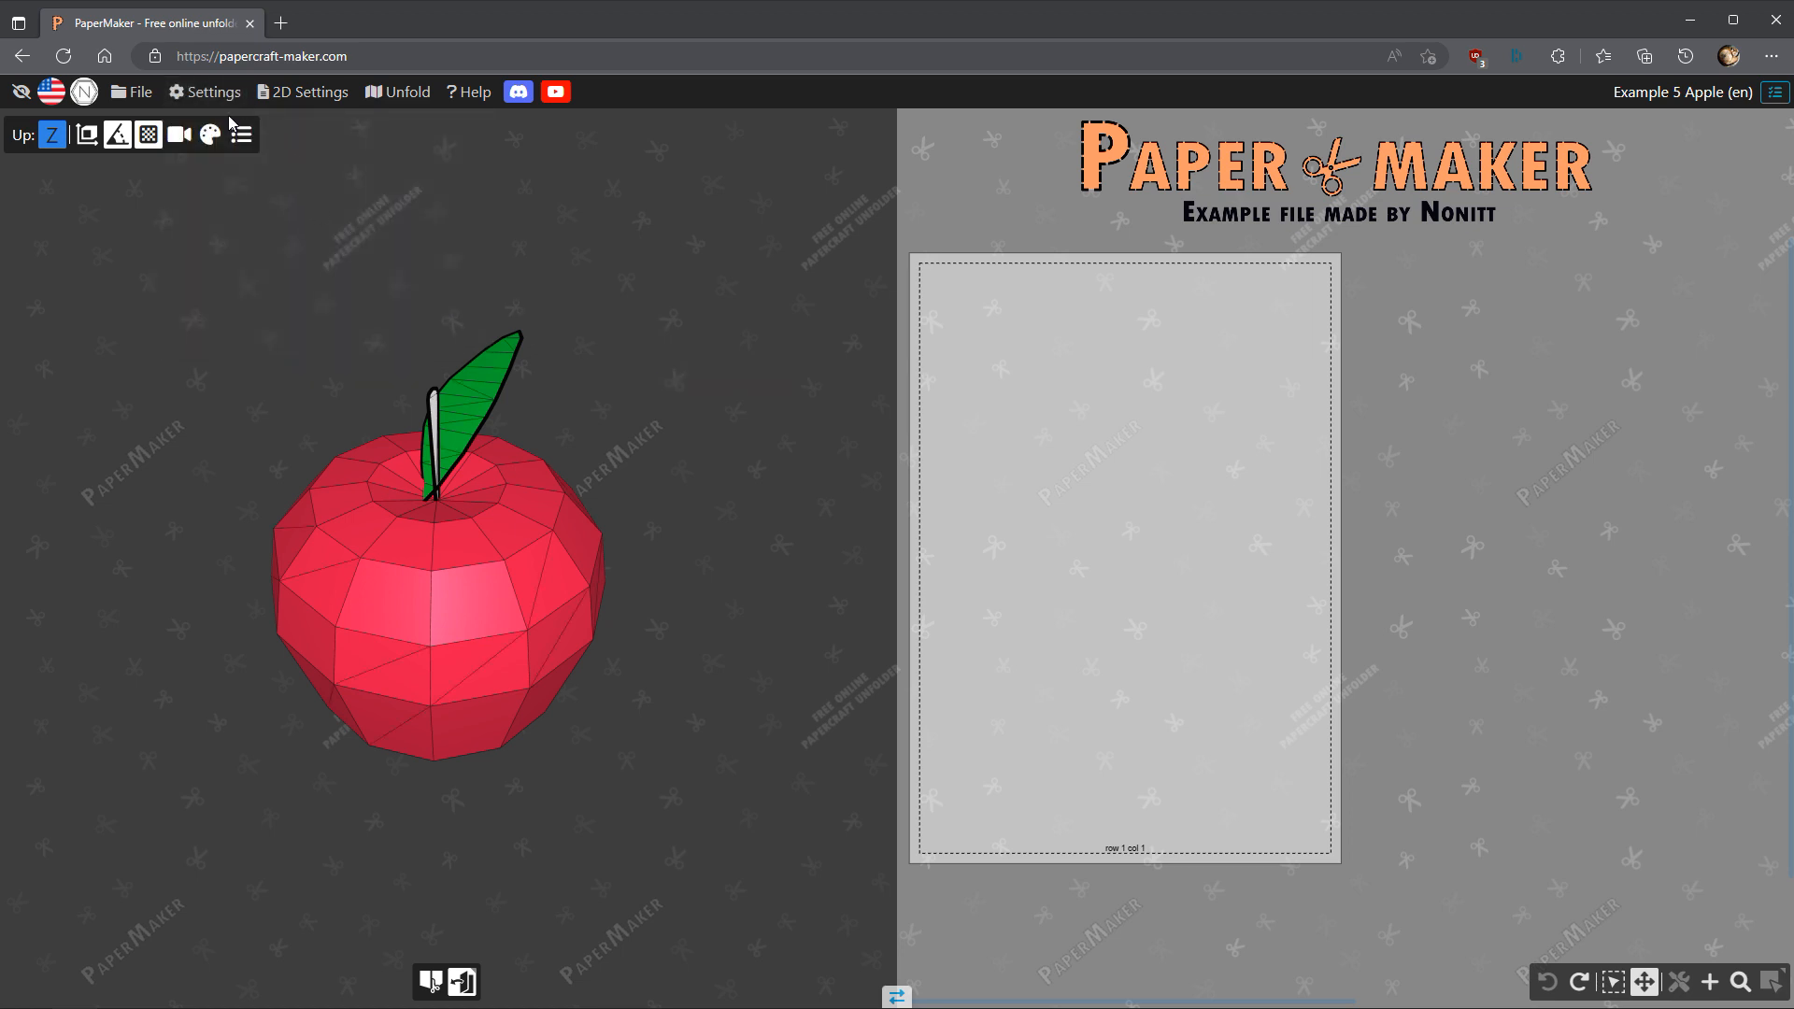
left_click(198, 101)
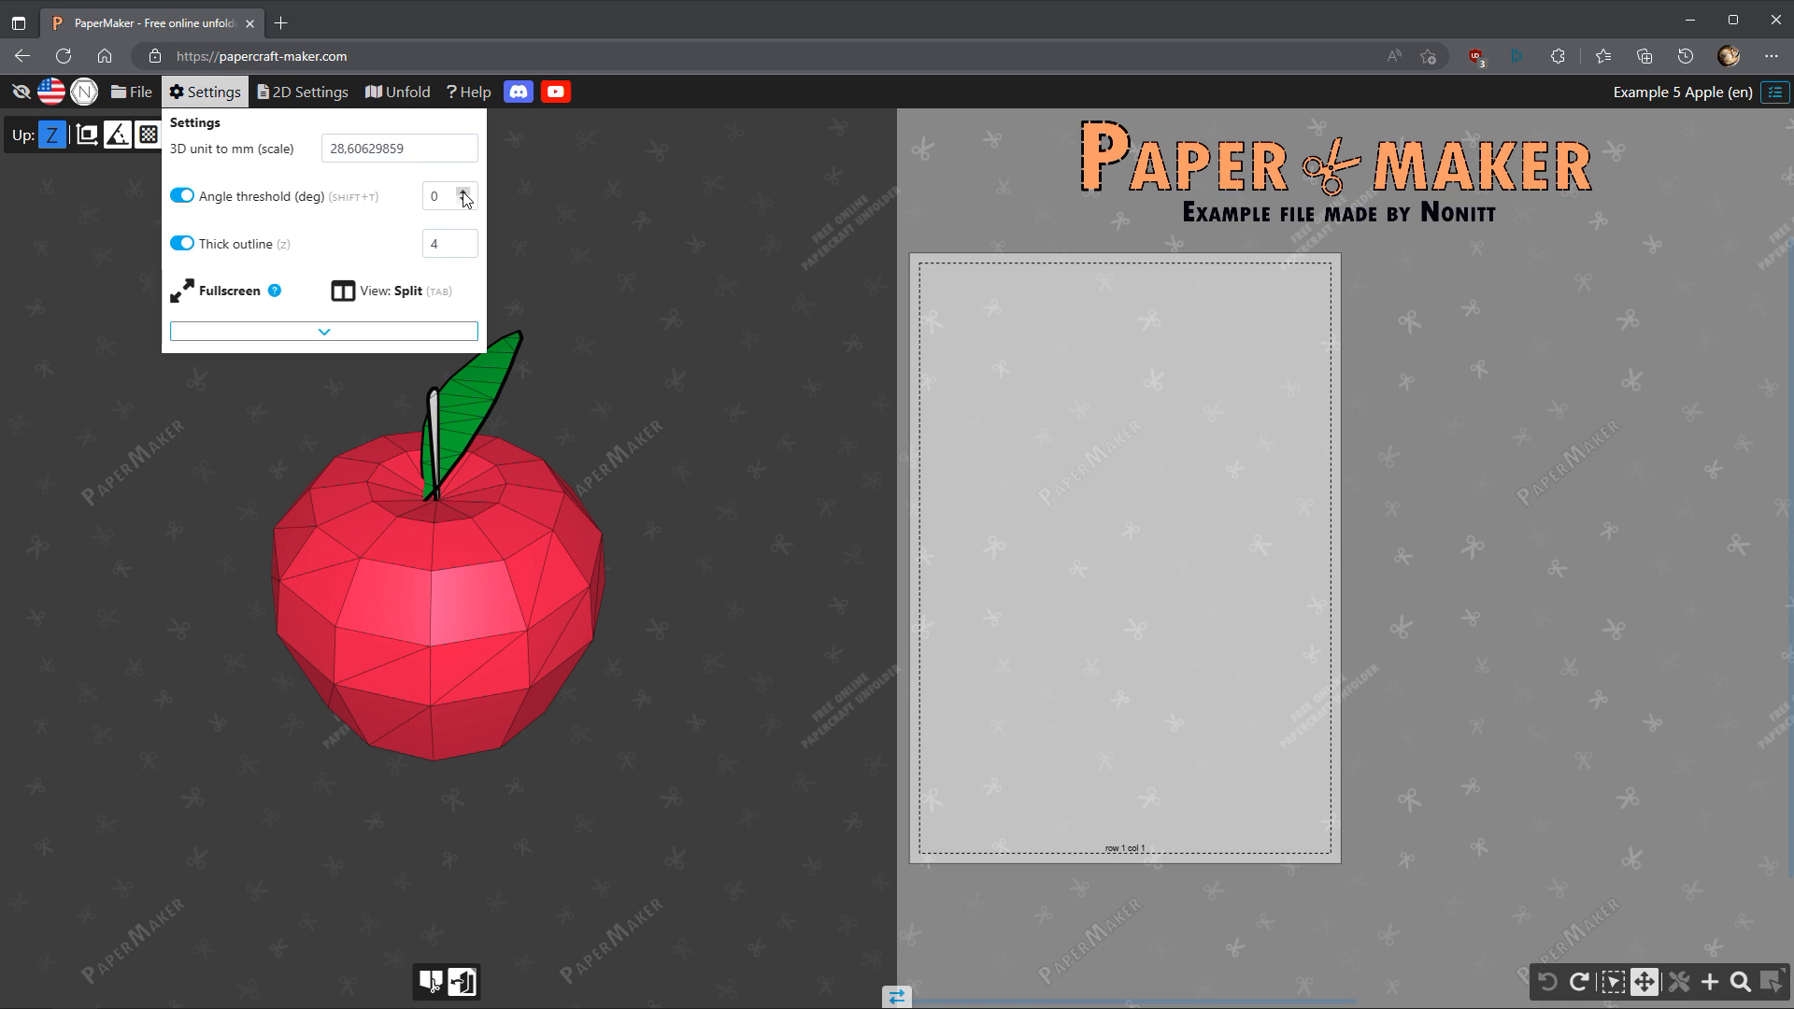
left_click(624, 279)
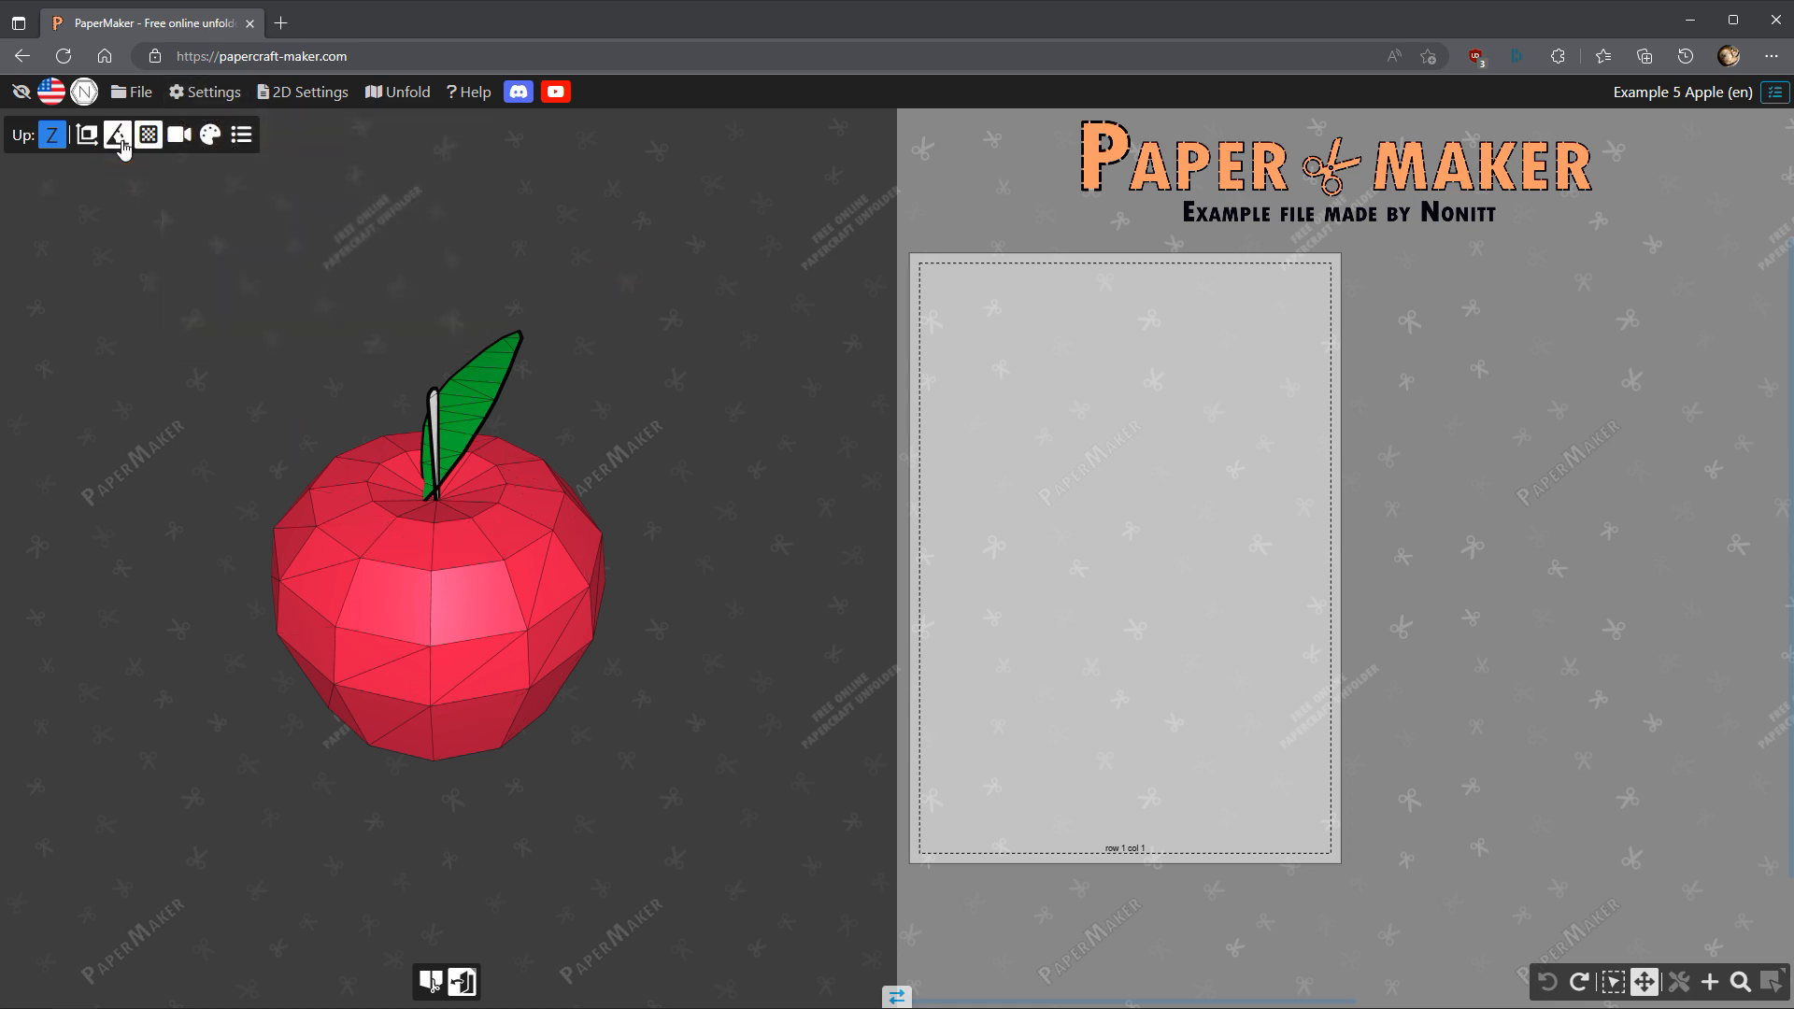
Unfold the triangular faces of the apple's middle row one after another into a connected strip.
left_click_drag(534, 736, 517, 685)
scroll(517, 685, "up", 4)
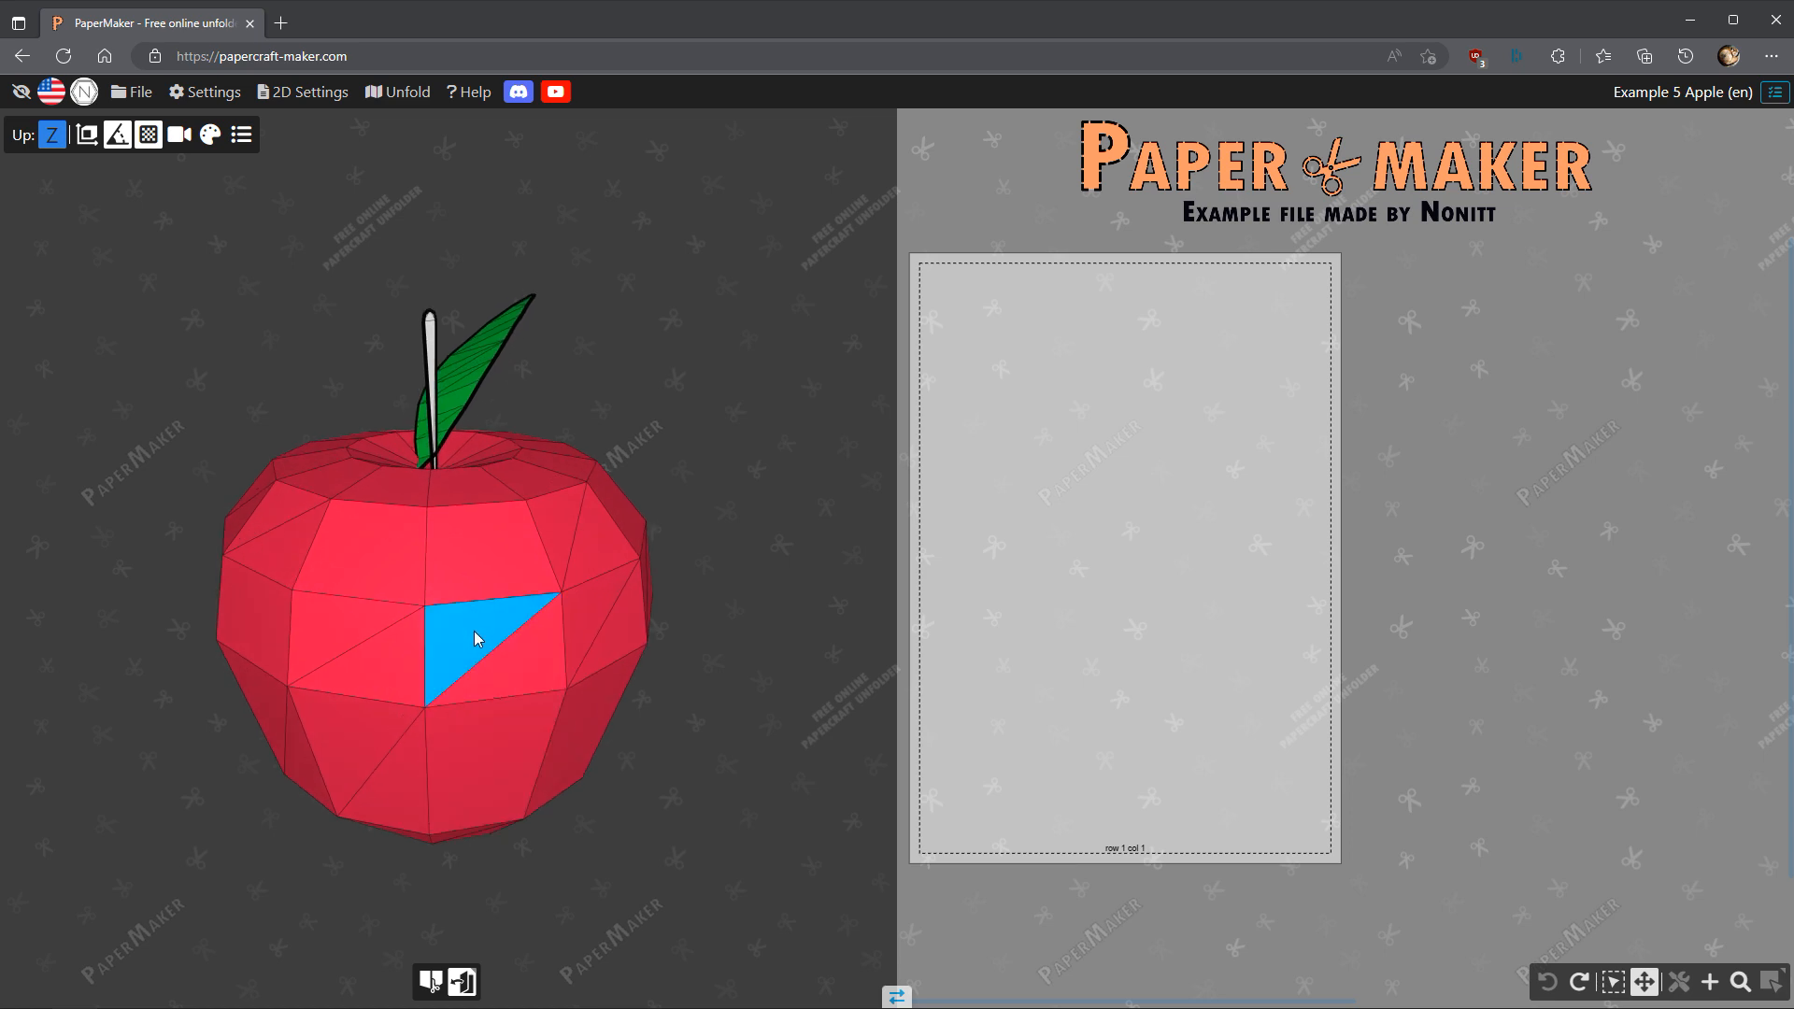
left_click(474, 639)
left_click(391, 656)
left_click(345, 632)
left_click(268, 632)
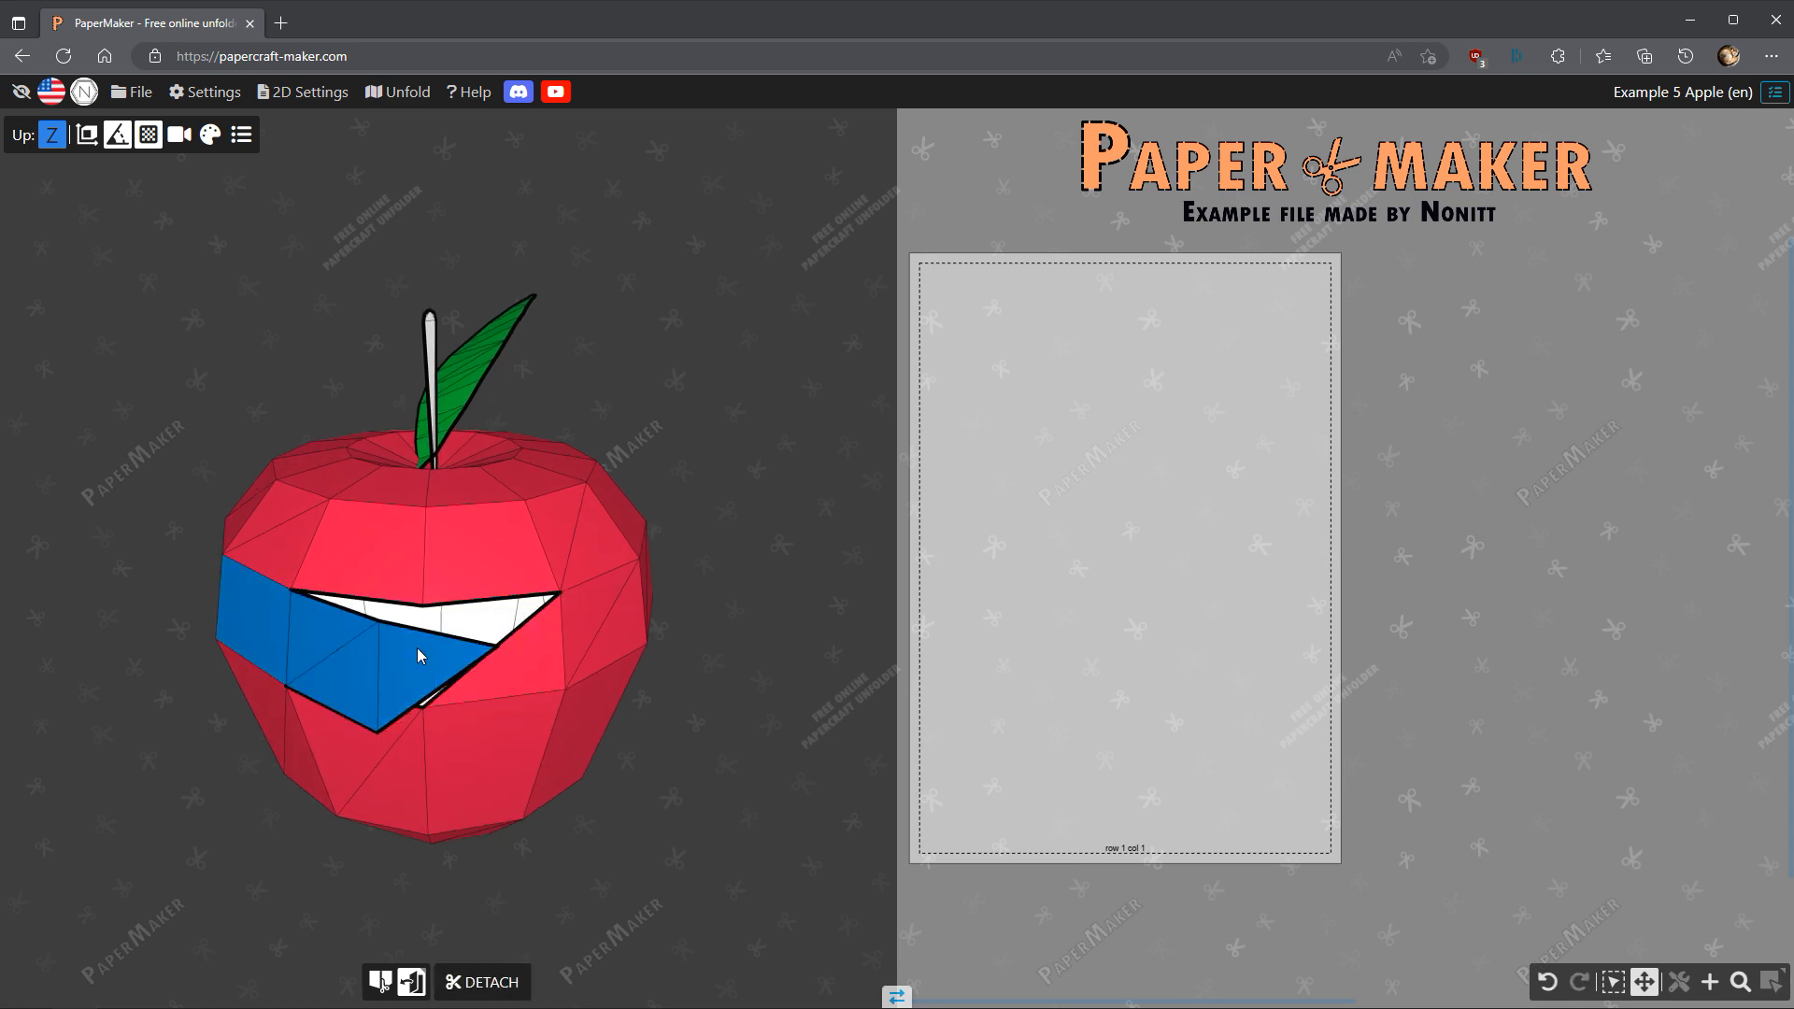
Raise the angle threshold from its zero setting and undo the strip of triangular middle-row faces.
left_click(700, 717)
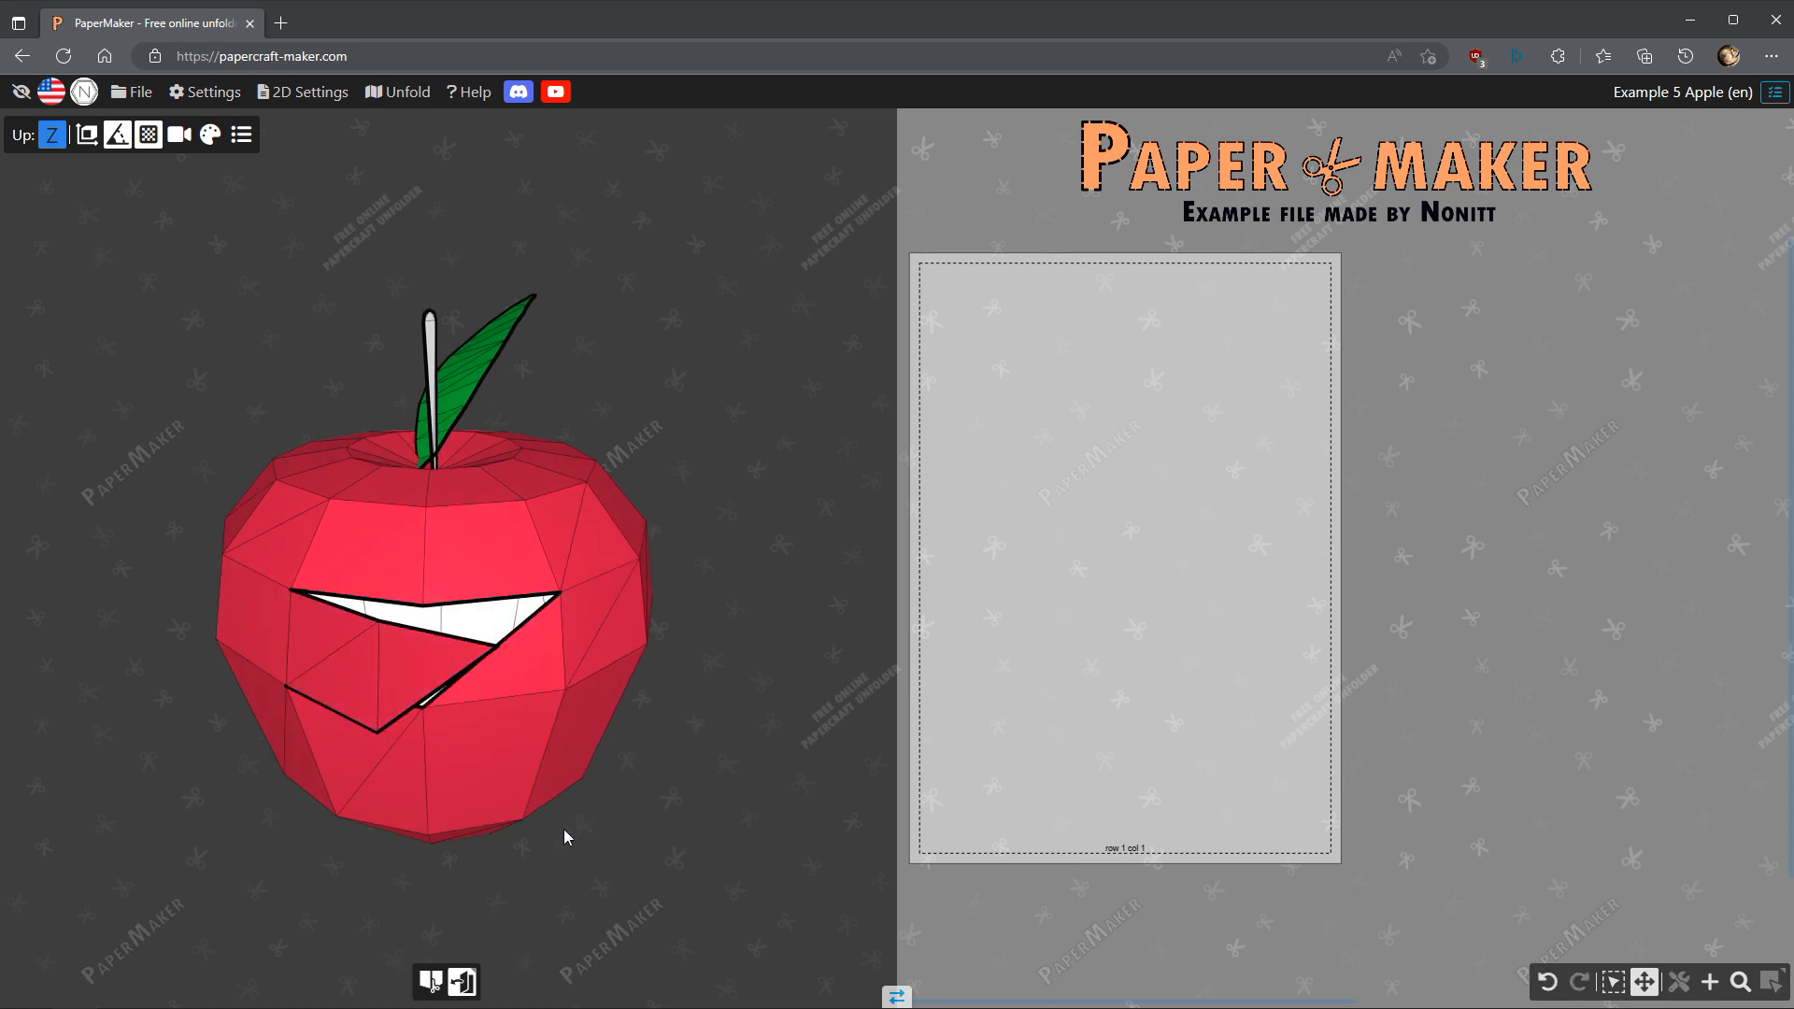
left_click(204, 91)
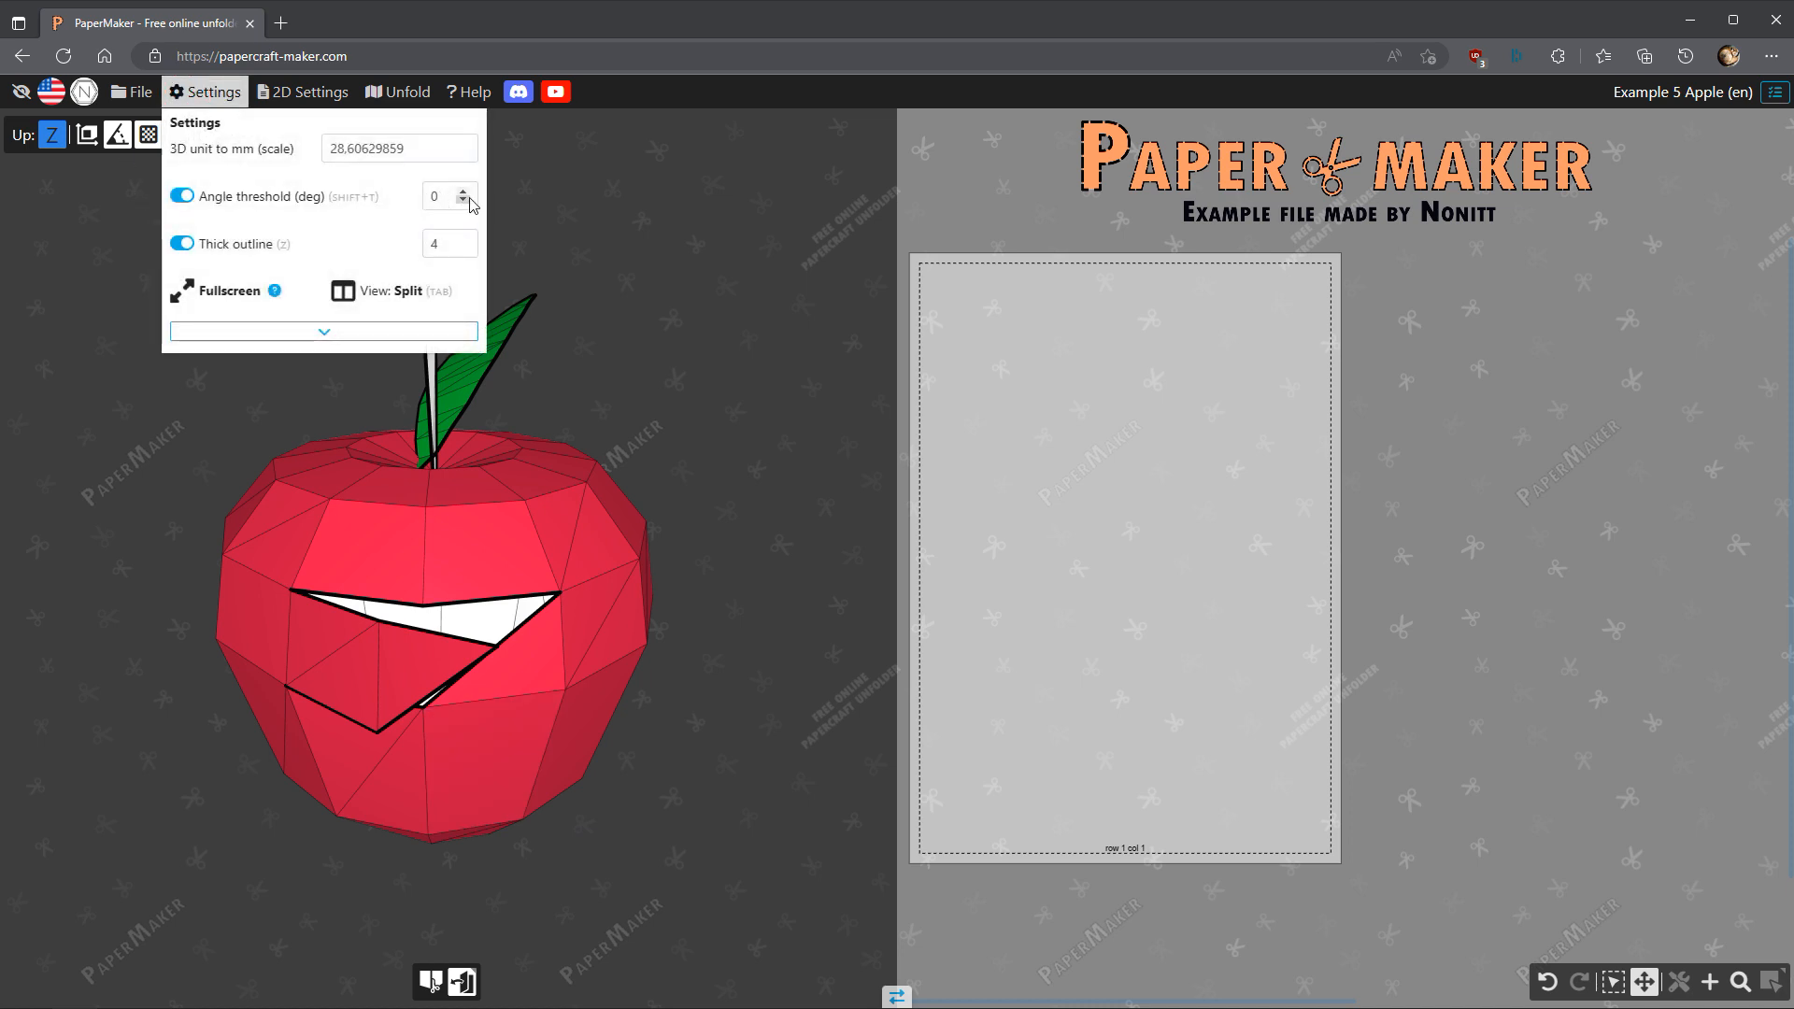
left_click(694, 346)
key("ctrl+z")
key("ctrl+z")
Unfold the four-sided faces at the front of the apple's middle row into a connected strip.
left_click(761, 465)
left_click(505, 637)
left_click(392, 658)
left_click(242, 618)
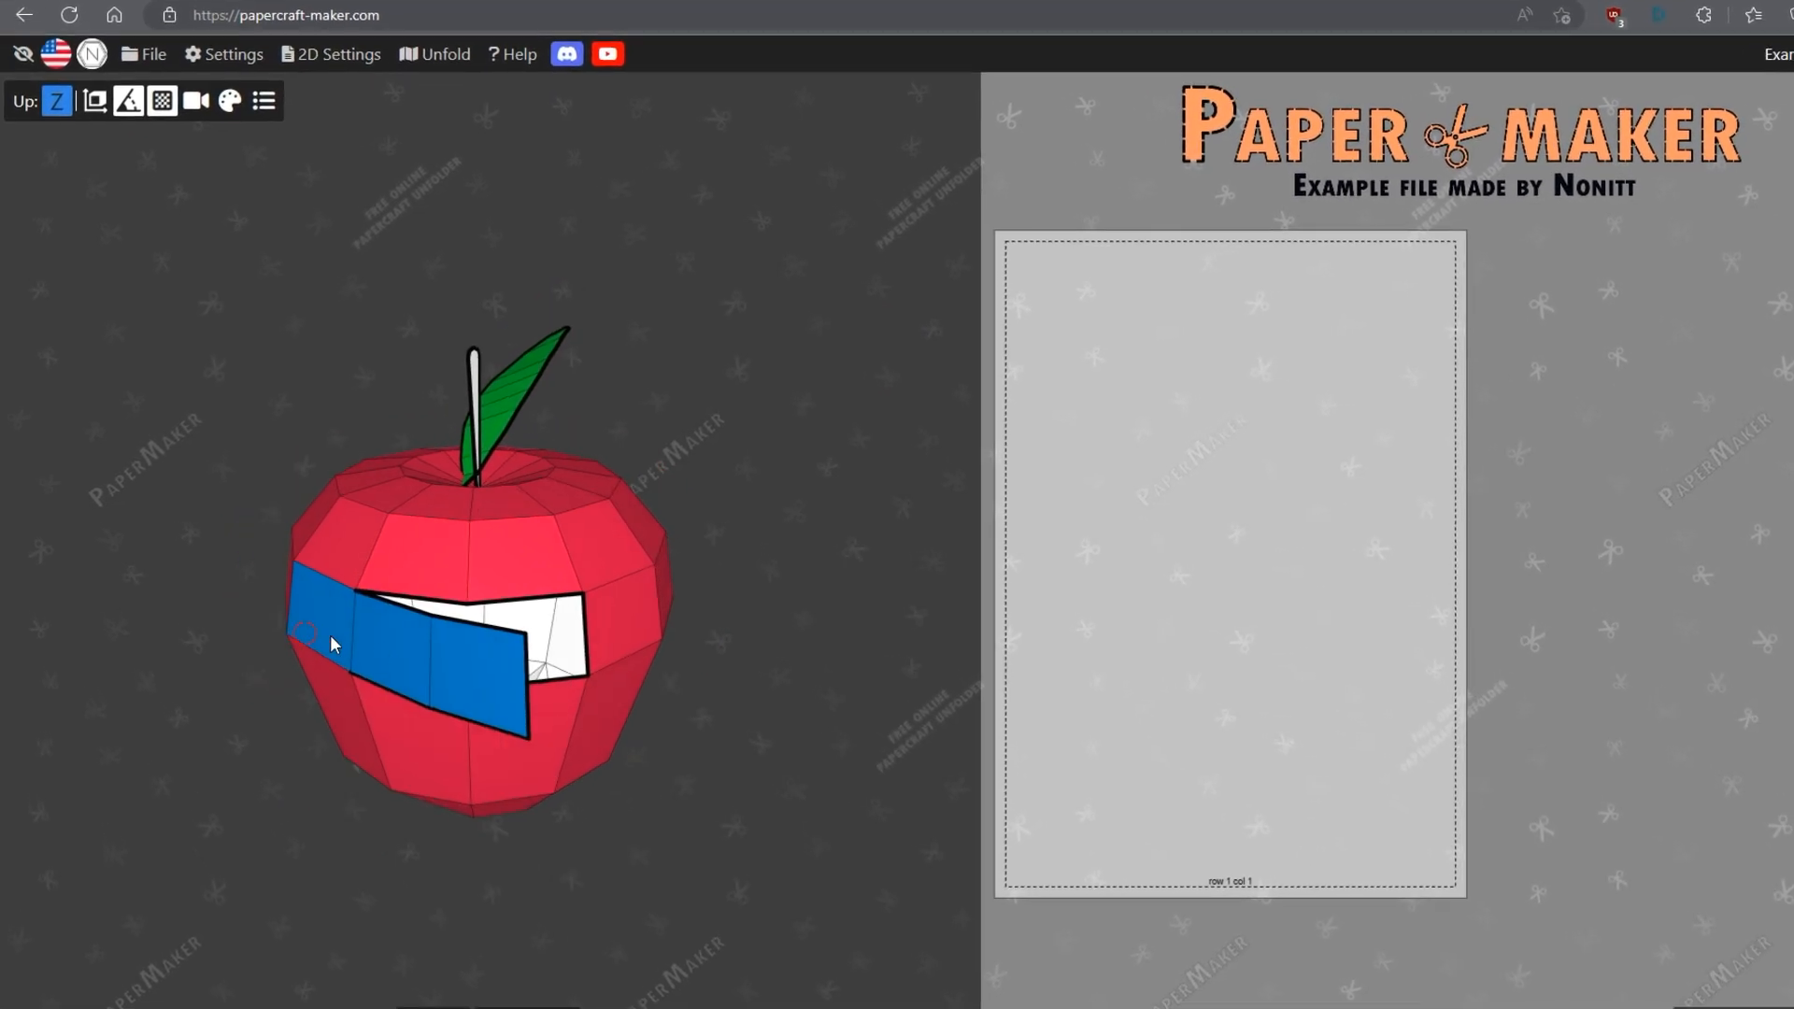
left_click_drag(331, 645, 514, 659)
left_click(514, 660)
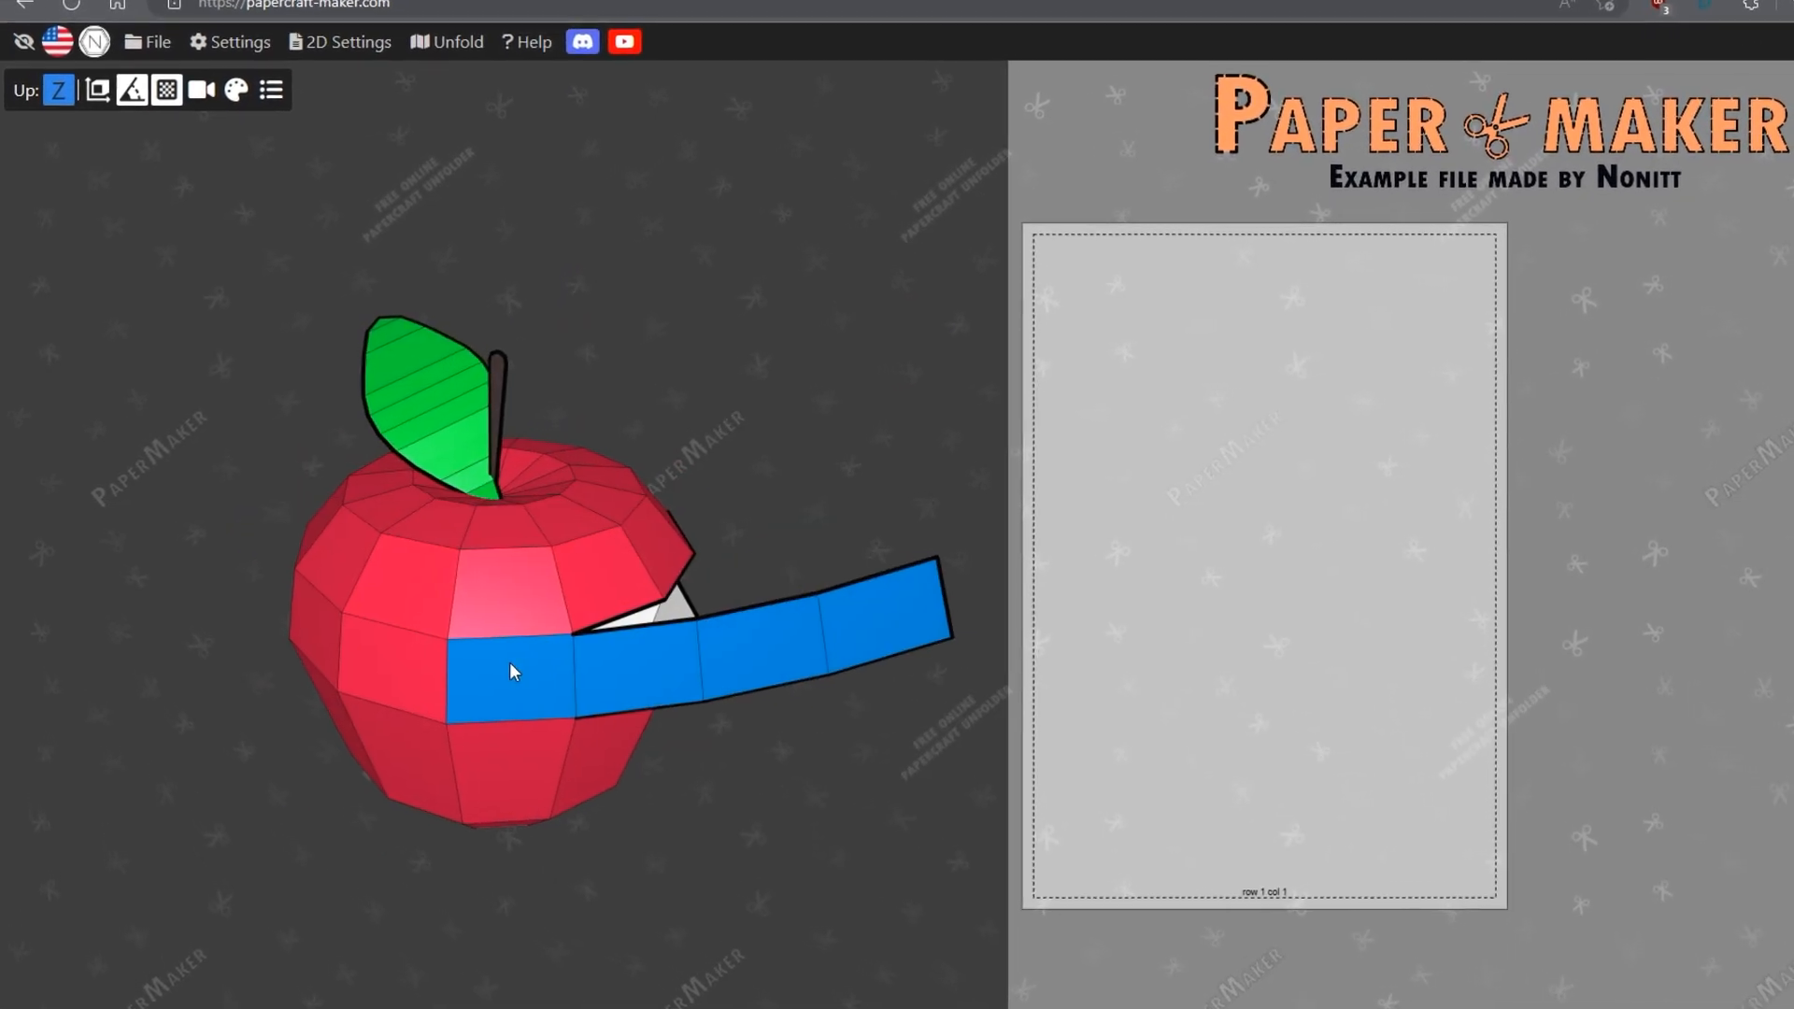
left_click(397, 677)
Unfold the remaining middle-row faces around the apple and detach the complete strip to the 2D page.
left_click_drag(455, 693, 645, 719)
scroll(492, 689, "down", 3)
left_click(523, 689)
left_click(461, 681)
left_click(387, 652)
left_click_drag(387, 654, 593, 661)
left_click(495, 669)
left_click_drag(377, 677, 530, 638)
left_click(531, 638)
left_click(461, 657)
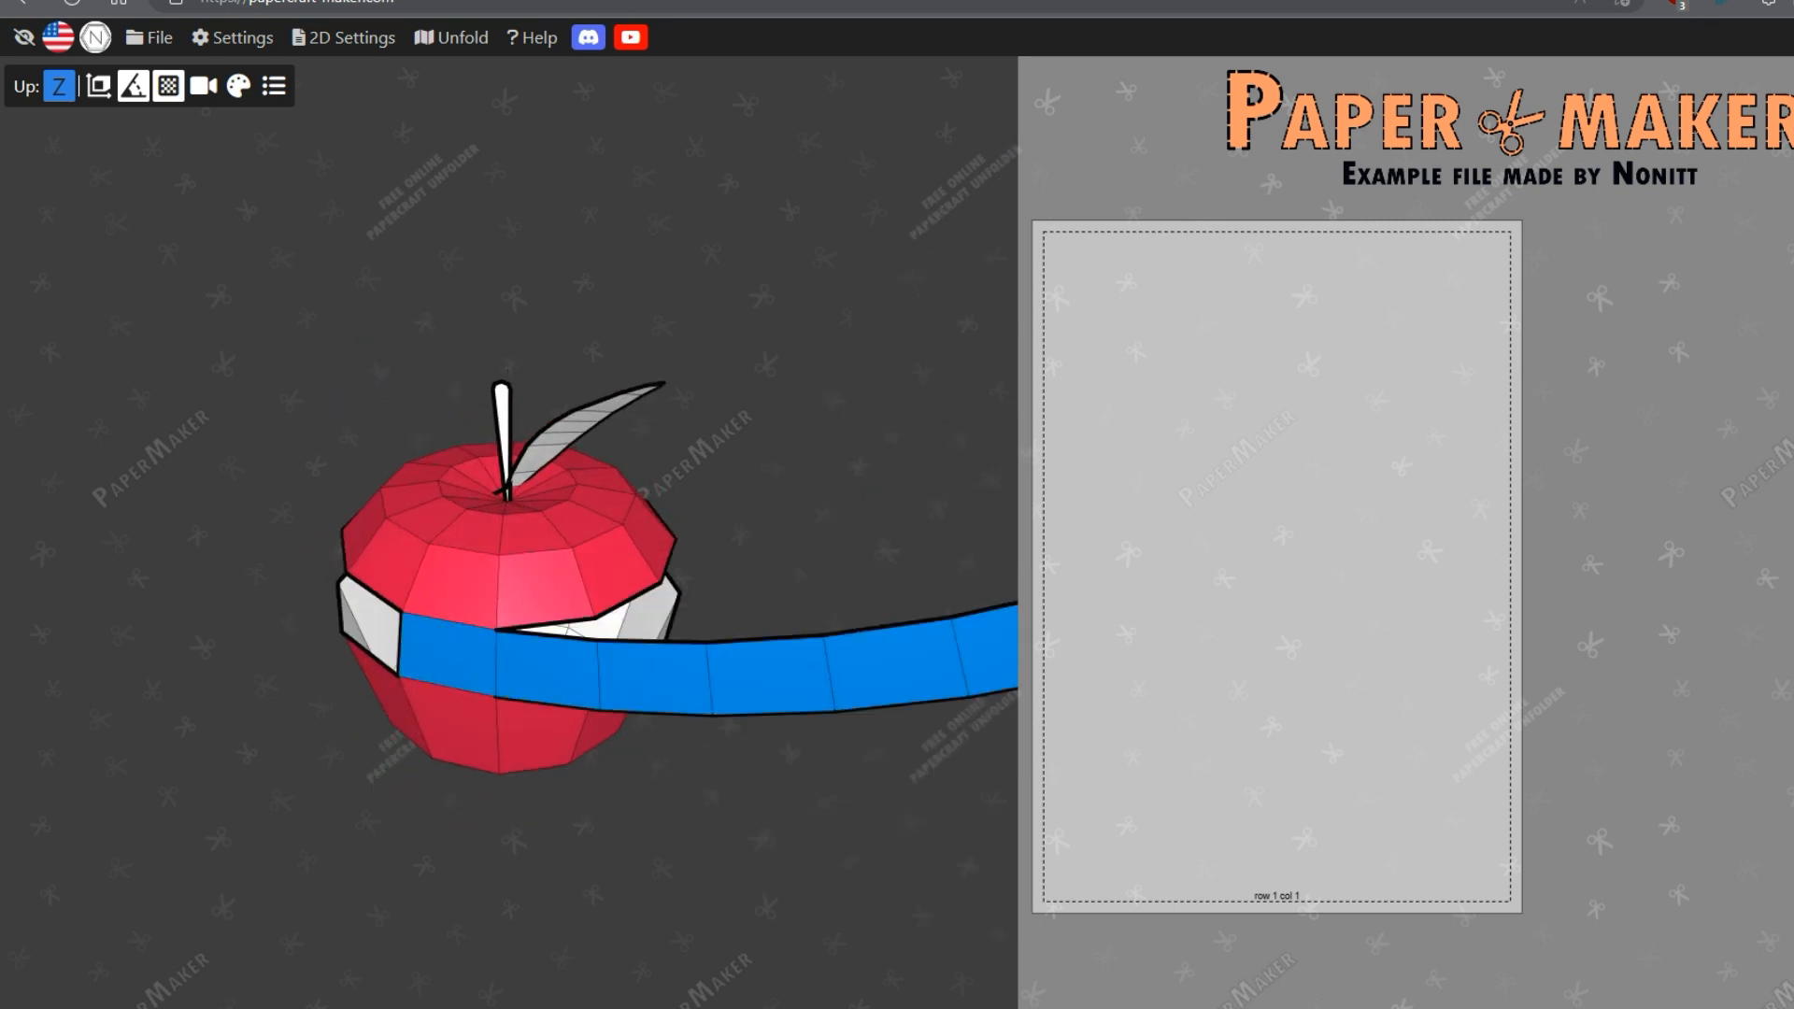
left_click(482, 982)
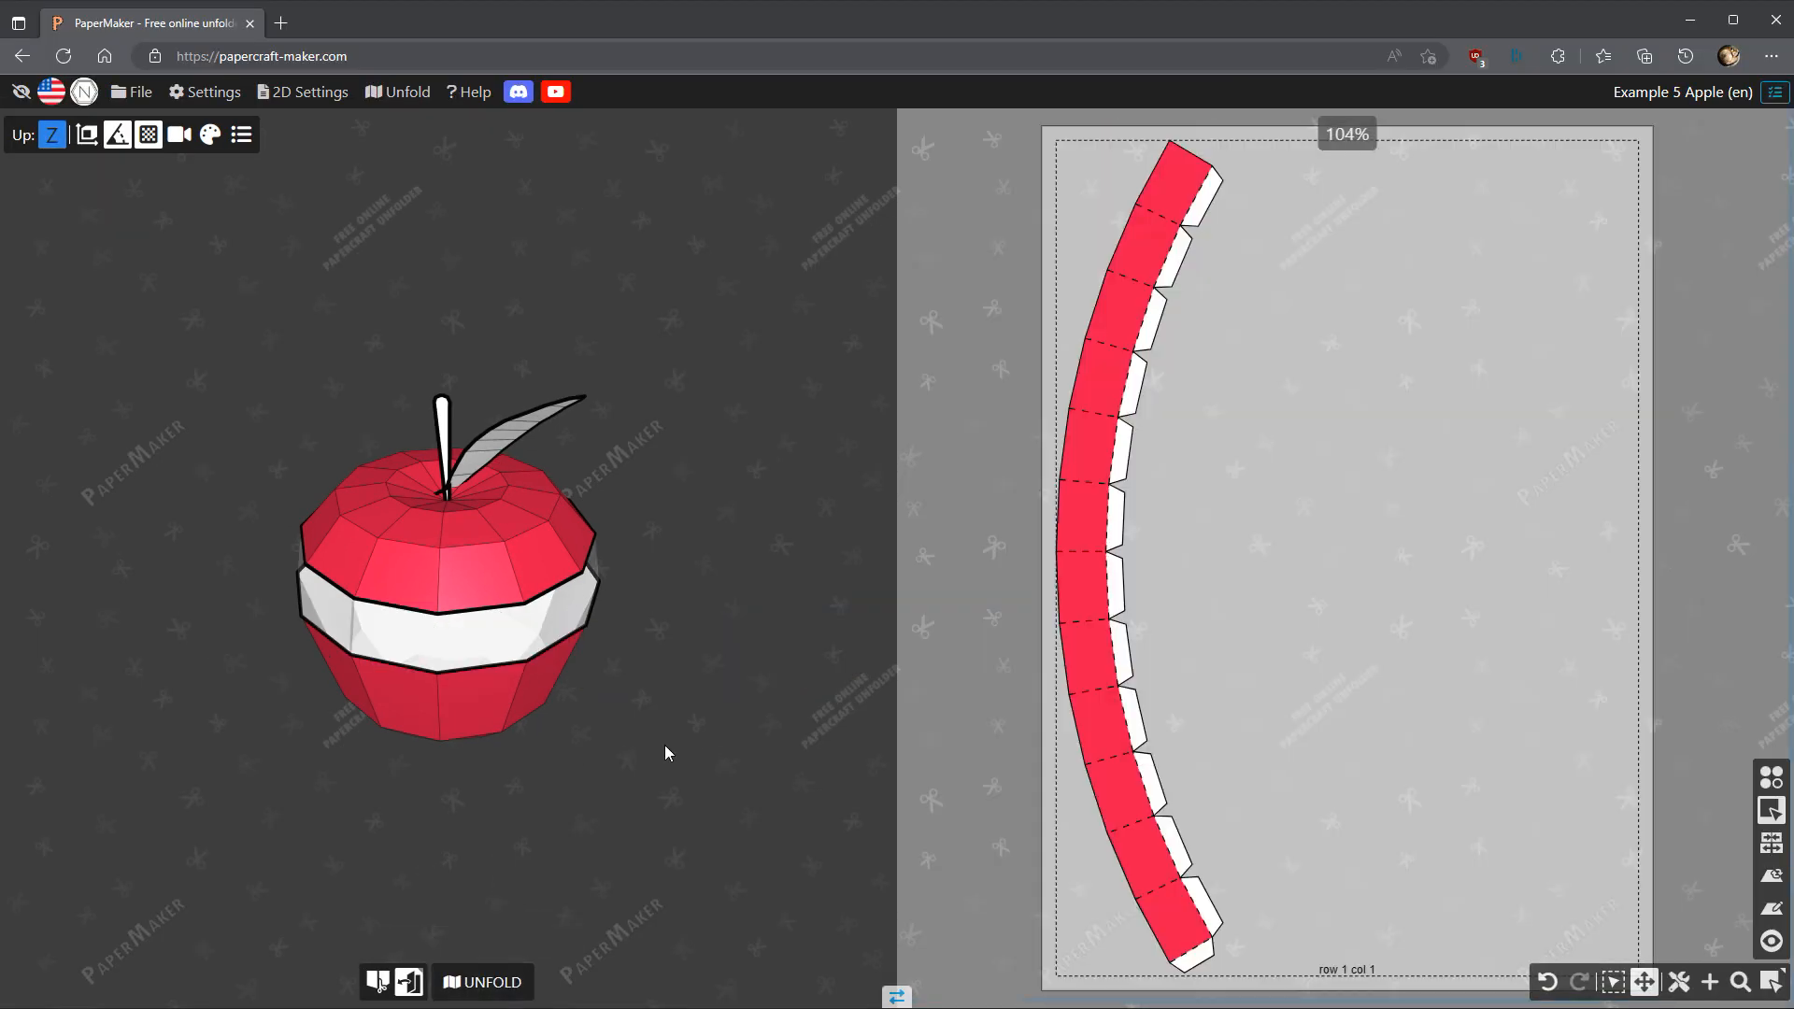
Unfold the ring of faces on top of the apple around the stem hollow and detach it as one piece.
left_click_drag(732, 797, 392, 793)
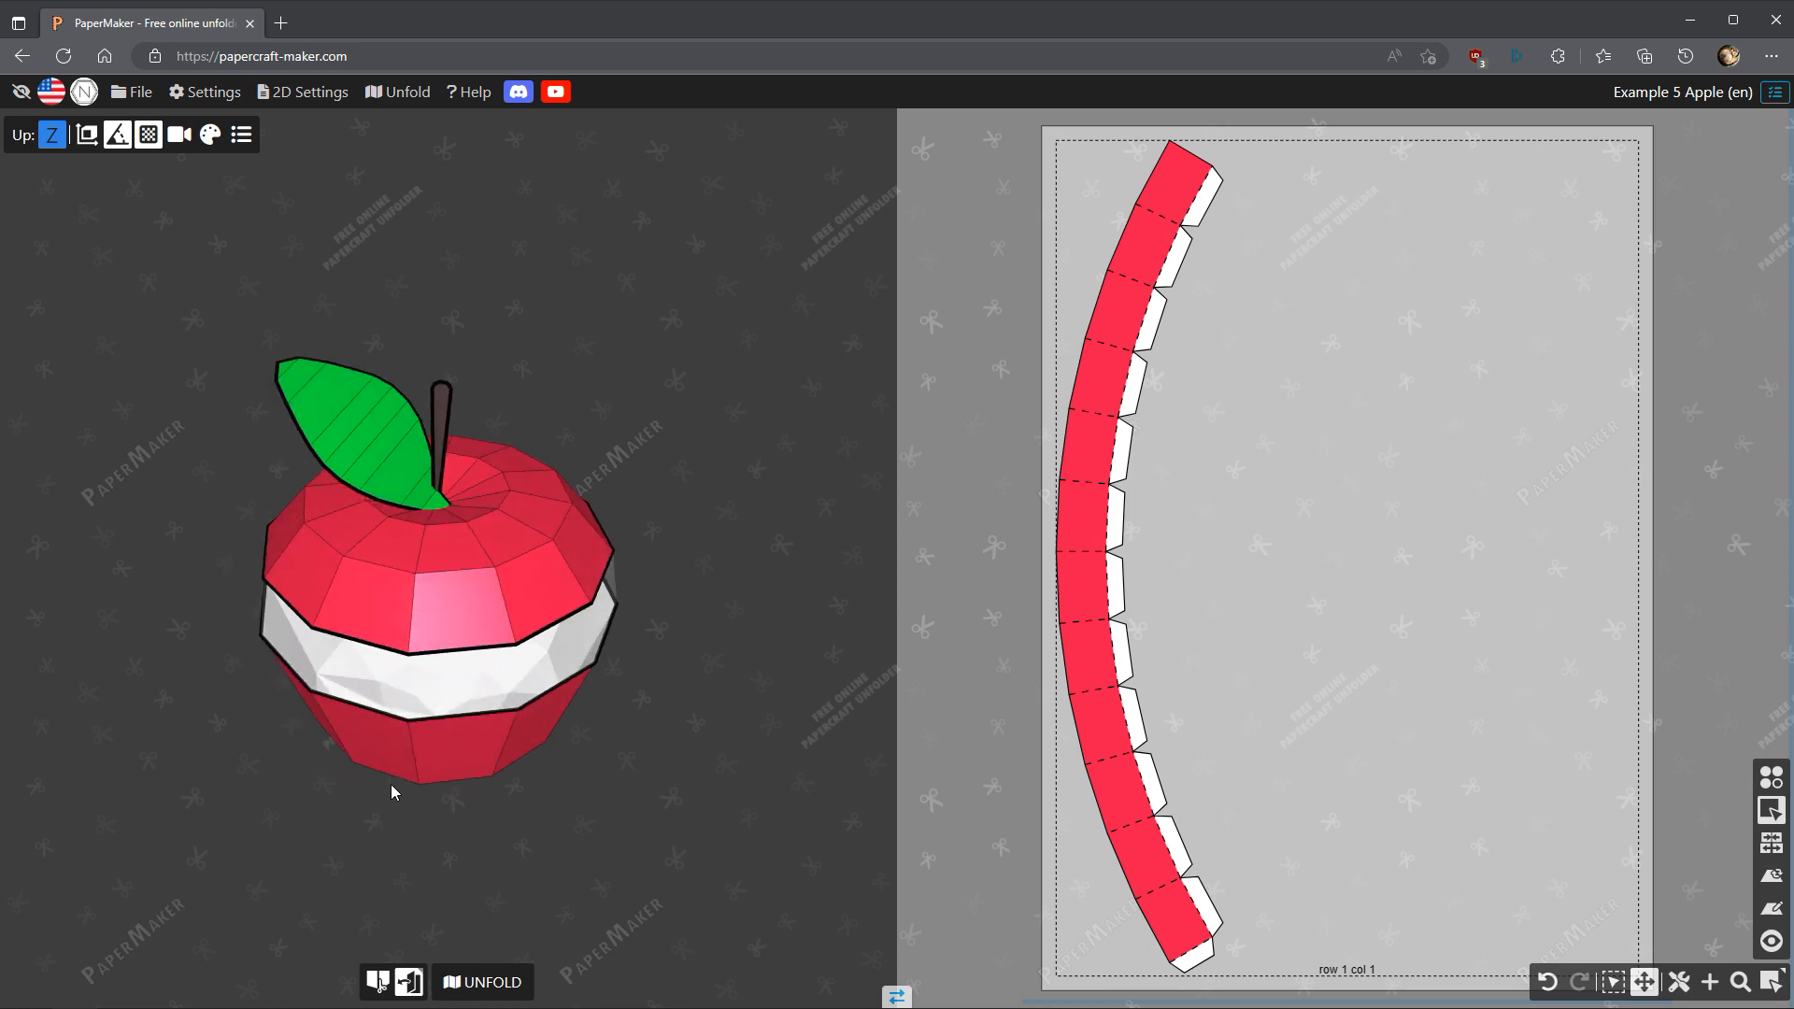
left_click_drag(522, 441, 529, 494)
left_click(526, 460)
left_click(520, 461)
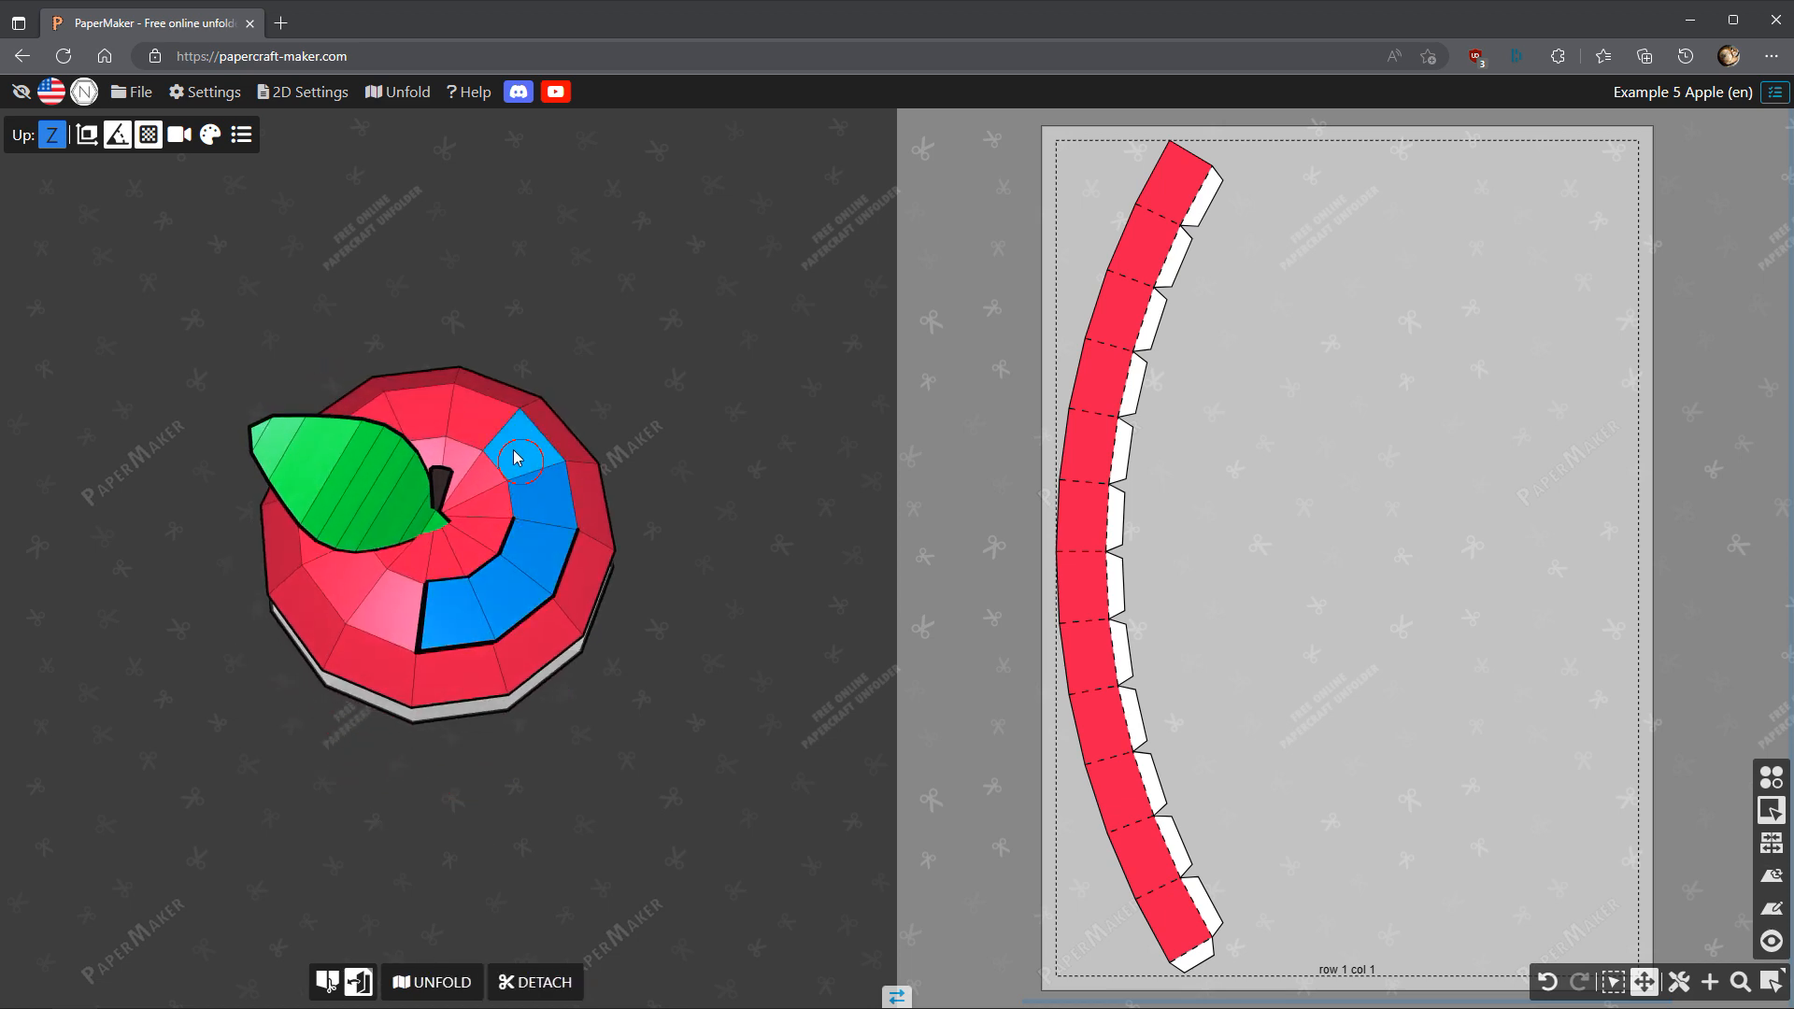
left_click_drag(420, 428, 697, 302)
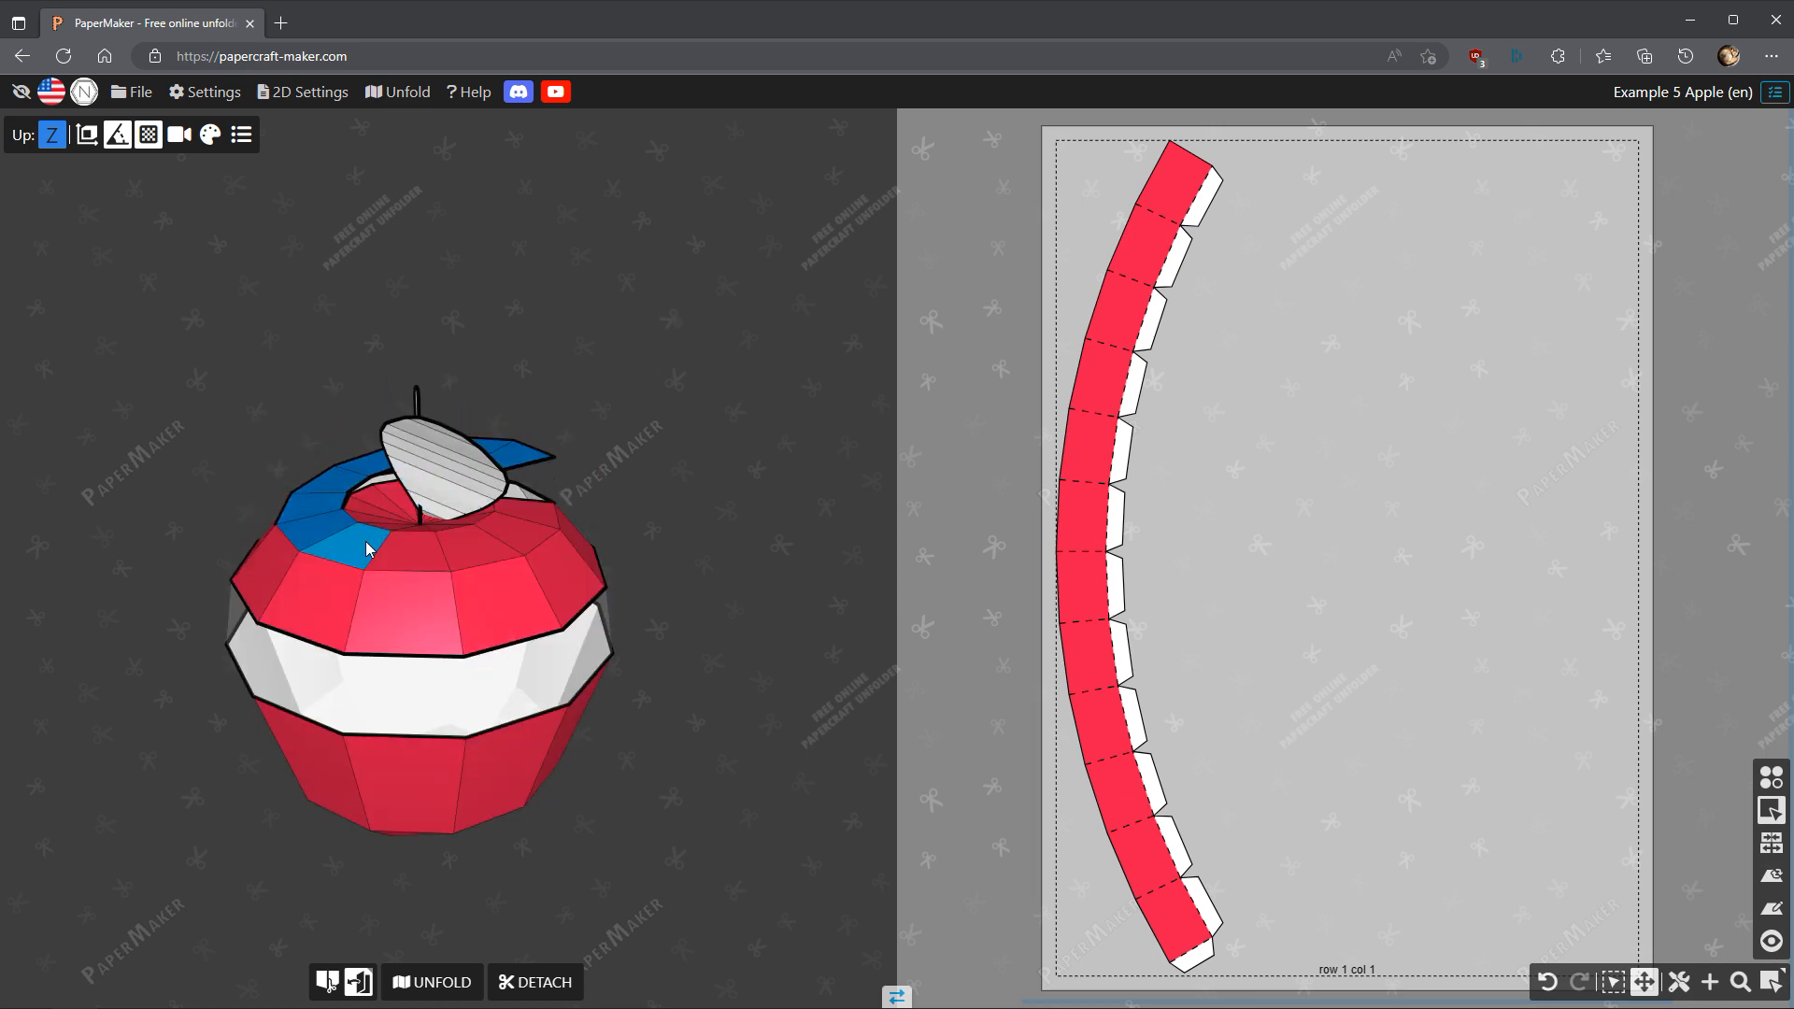
left_click(480, 553)
left_click_drag(565, 558, 556, 825)
left_click(459, 577)
left_click(501, 540)
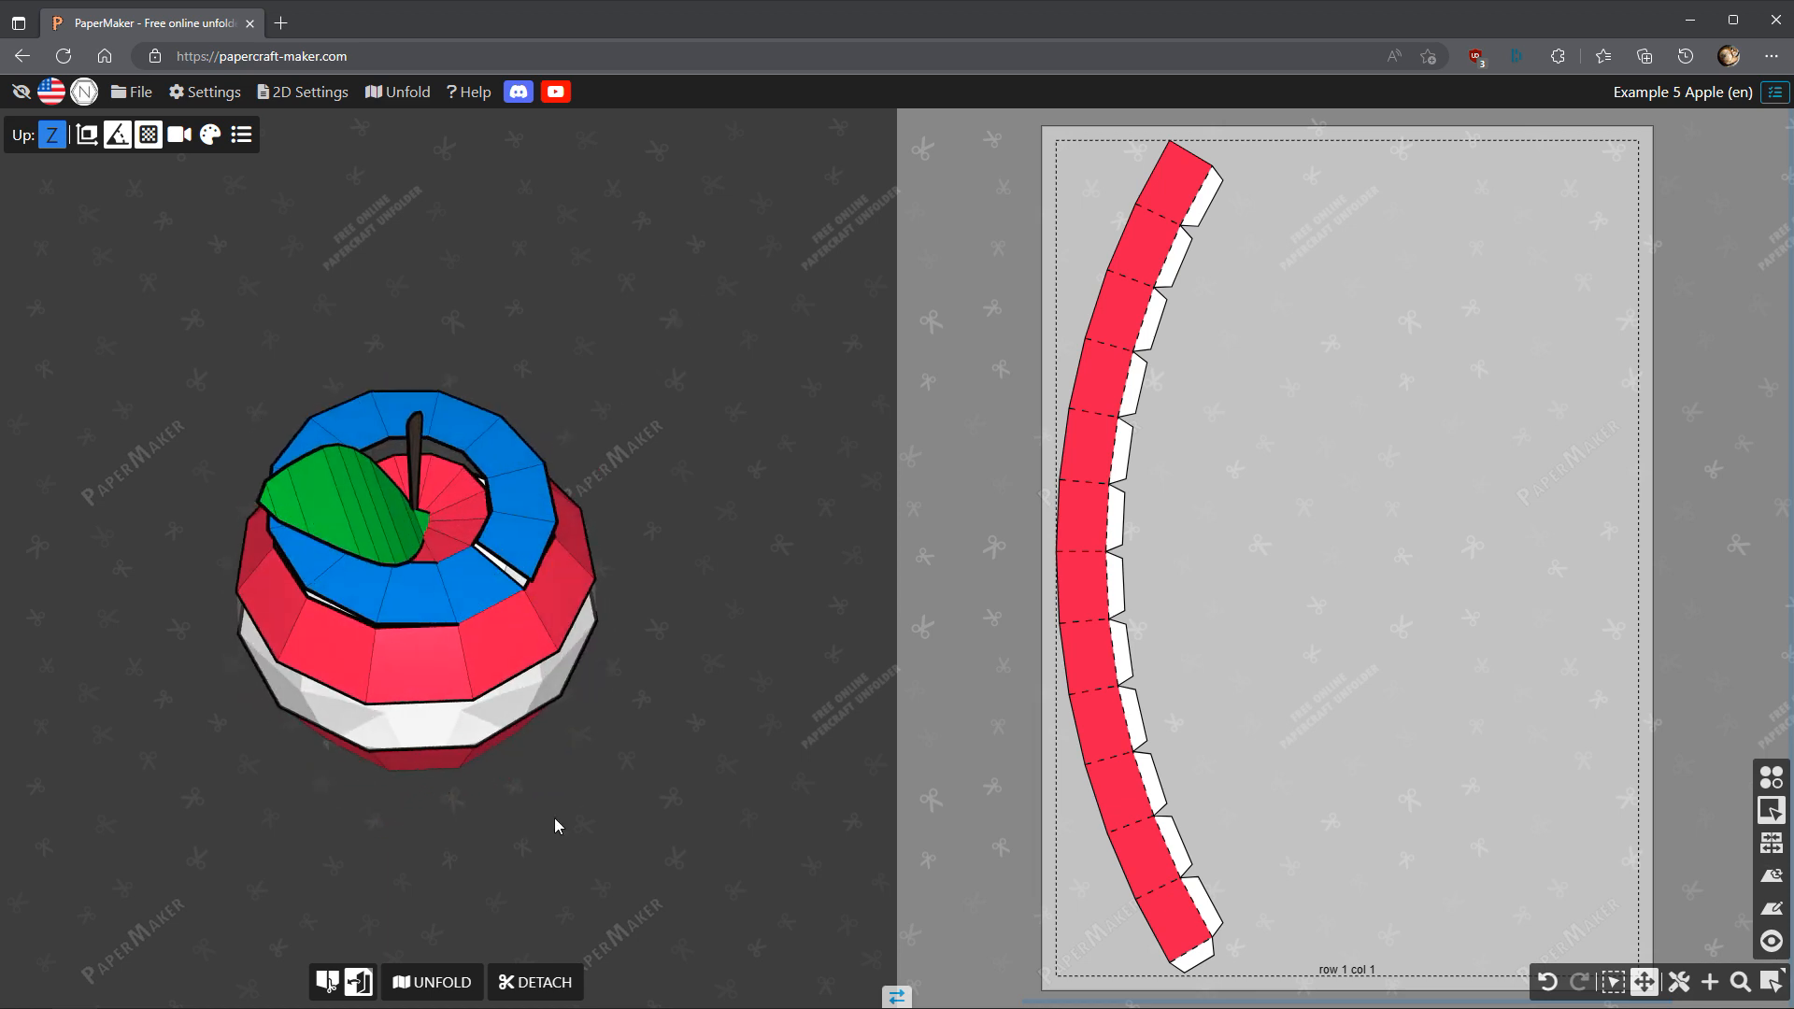
left_click(529, 988)
Unfold the upper side row between the removed top ring and middle strip, and detach it as a curved strip.
left_click_drag(592, 682, 457, 577)
left_click(520, 568)
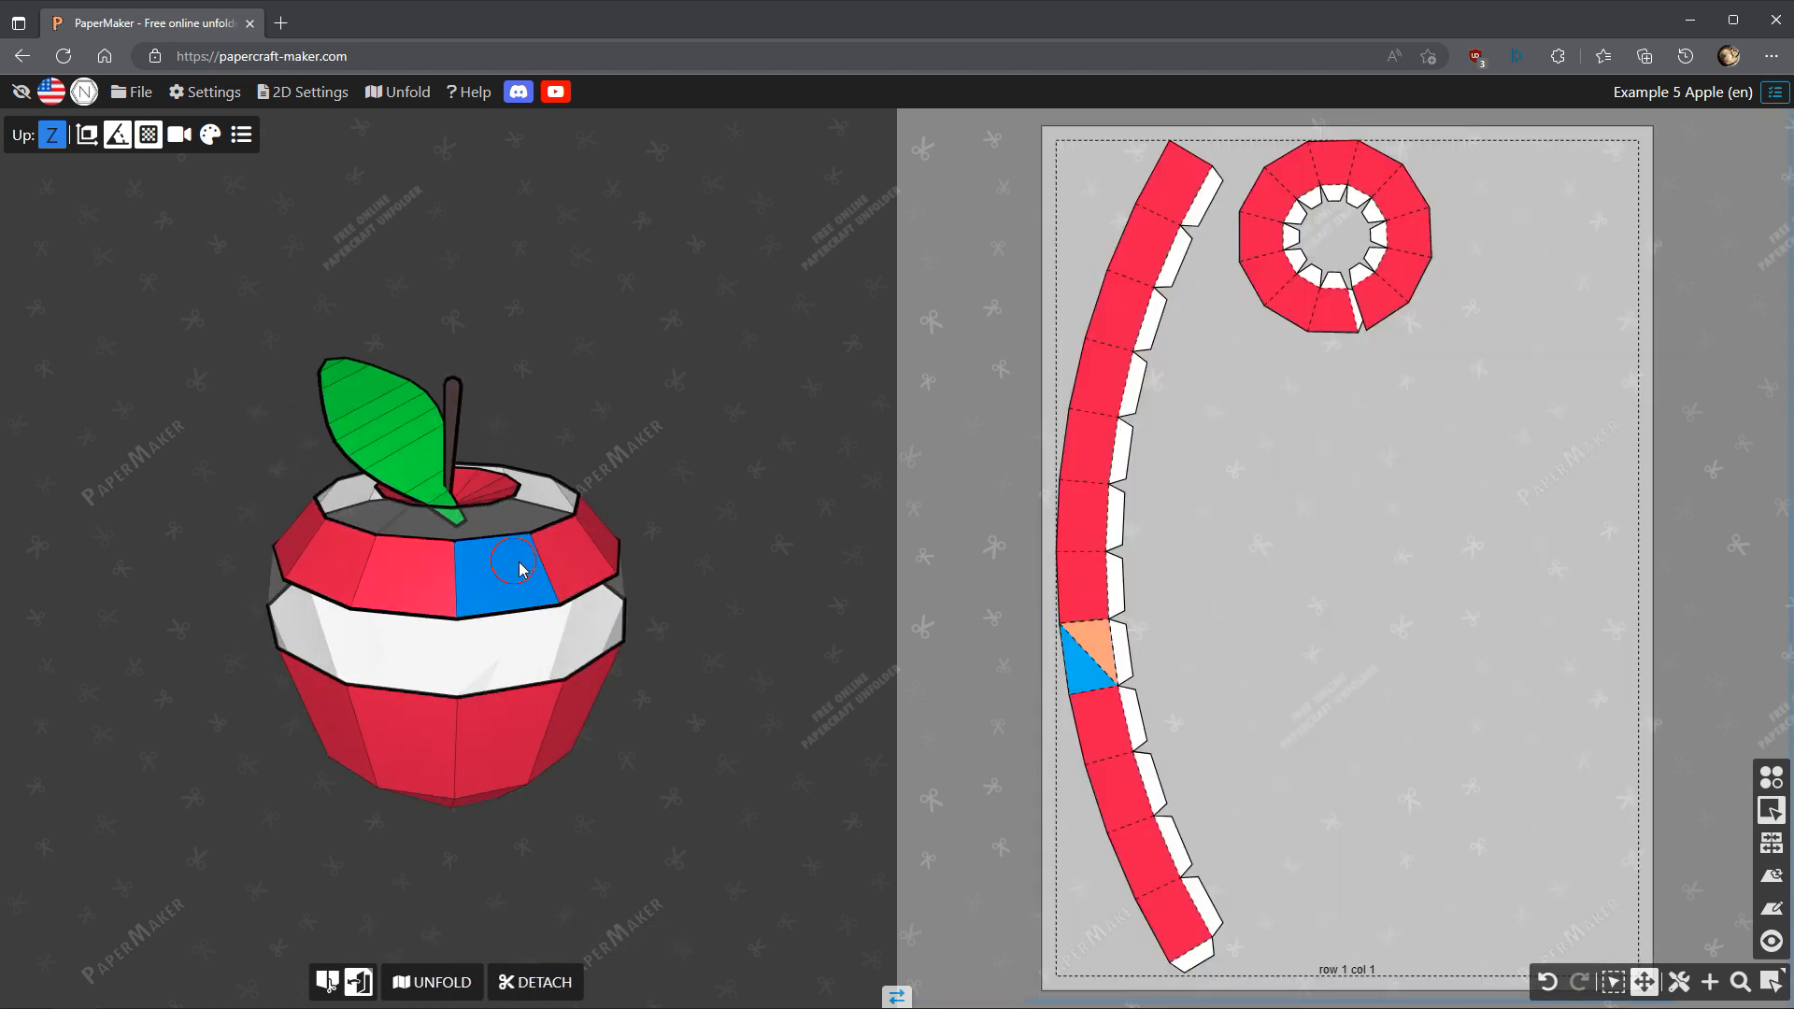
left_click(572, 561)
Unfold the cone of triangular faces around the base of the stem and detach it as one piece.
left_click_drag(736, 520, 721, 654)
scroll(601, 513, "up", 2)
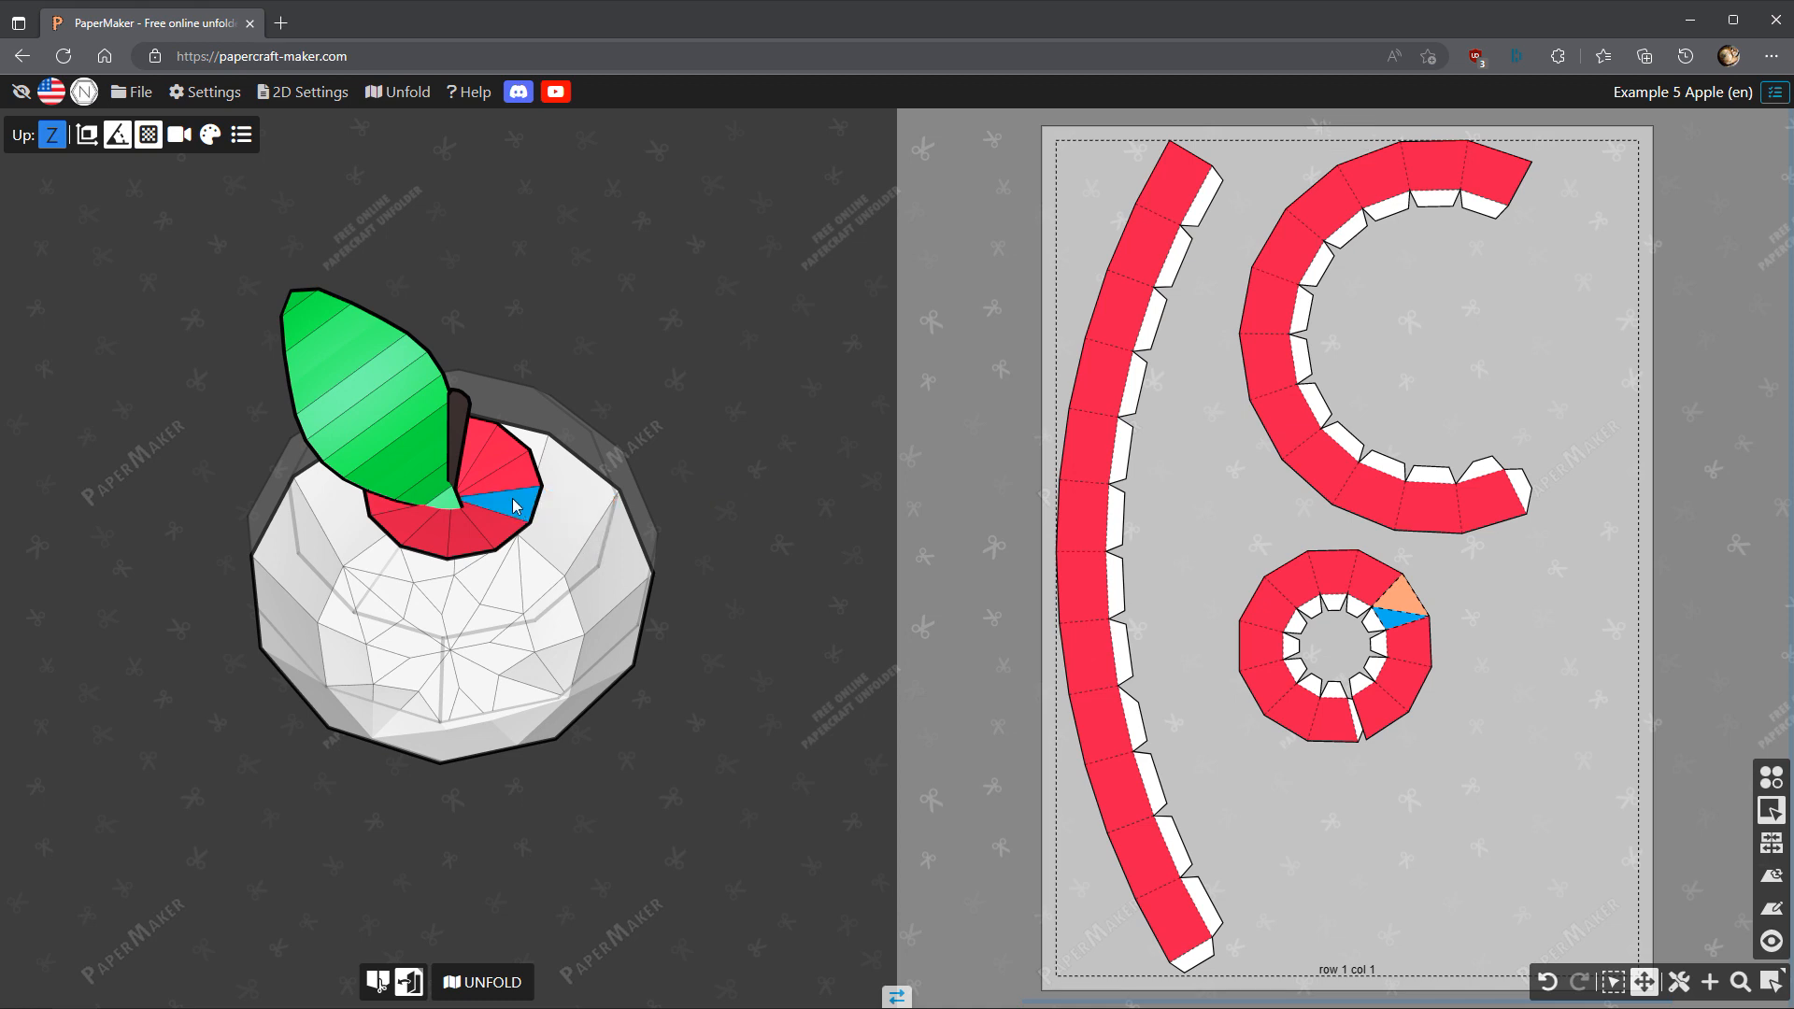
left_click(517, 505)
left_click(516, 470)
Unfold the faces of the first lobe on the apple's underside into one connected piece with pointed tips.
left_click_drag(665, 825, 473, 741)
left_click(464, 735)
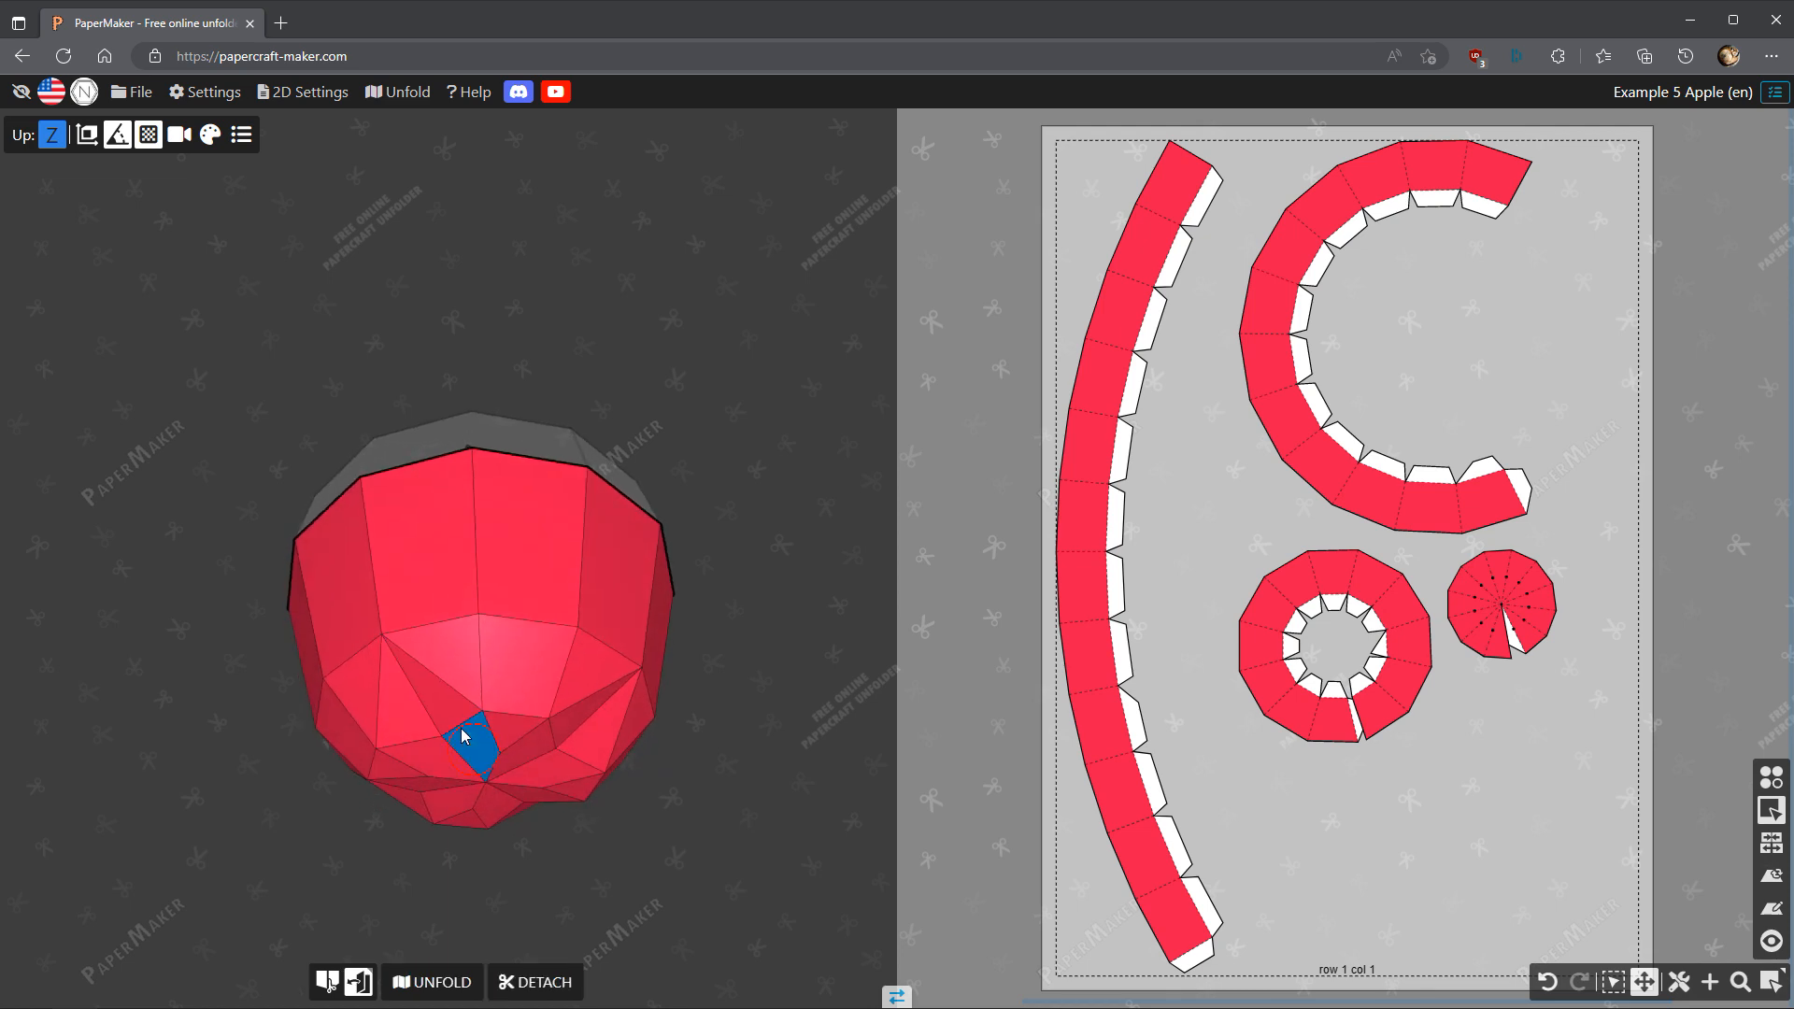
left_click(462, 671)
left_click(512, 679)
key("d")
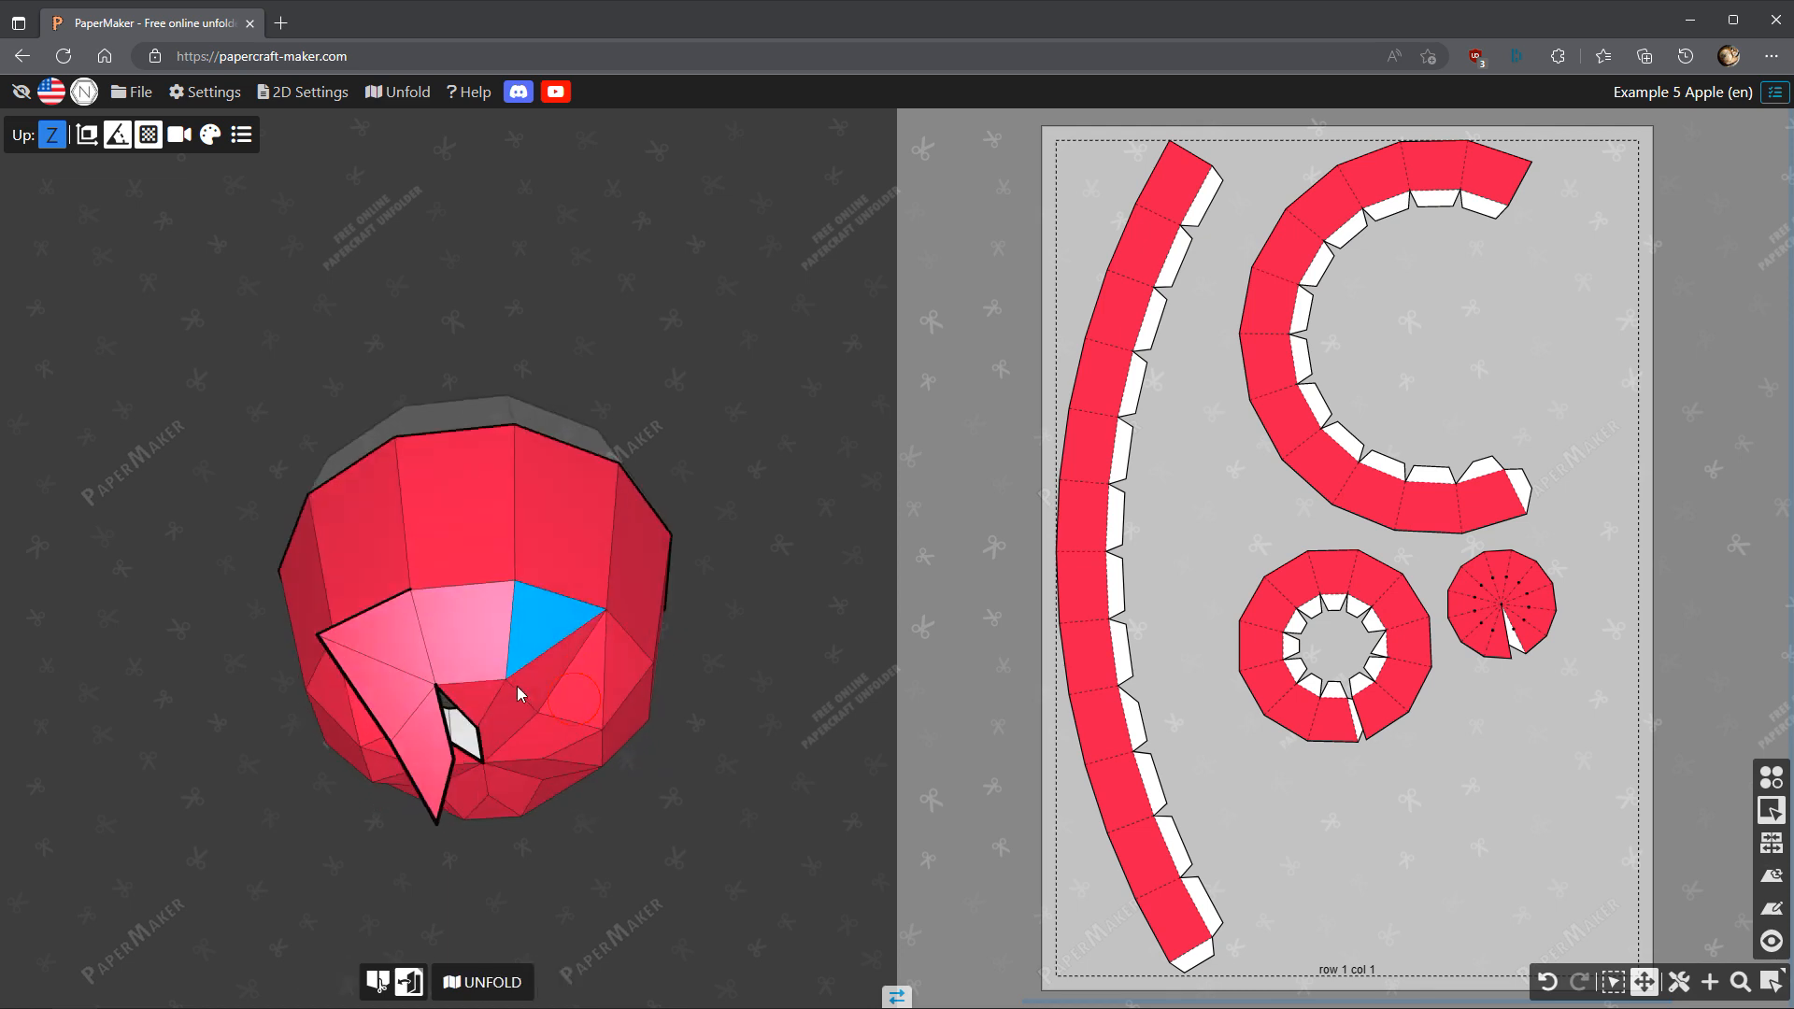
left_click(528, 677)
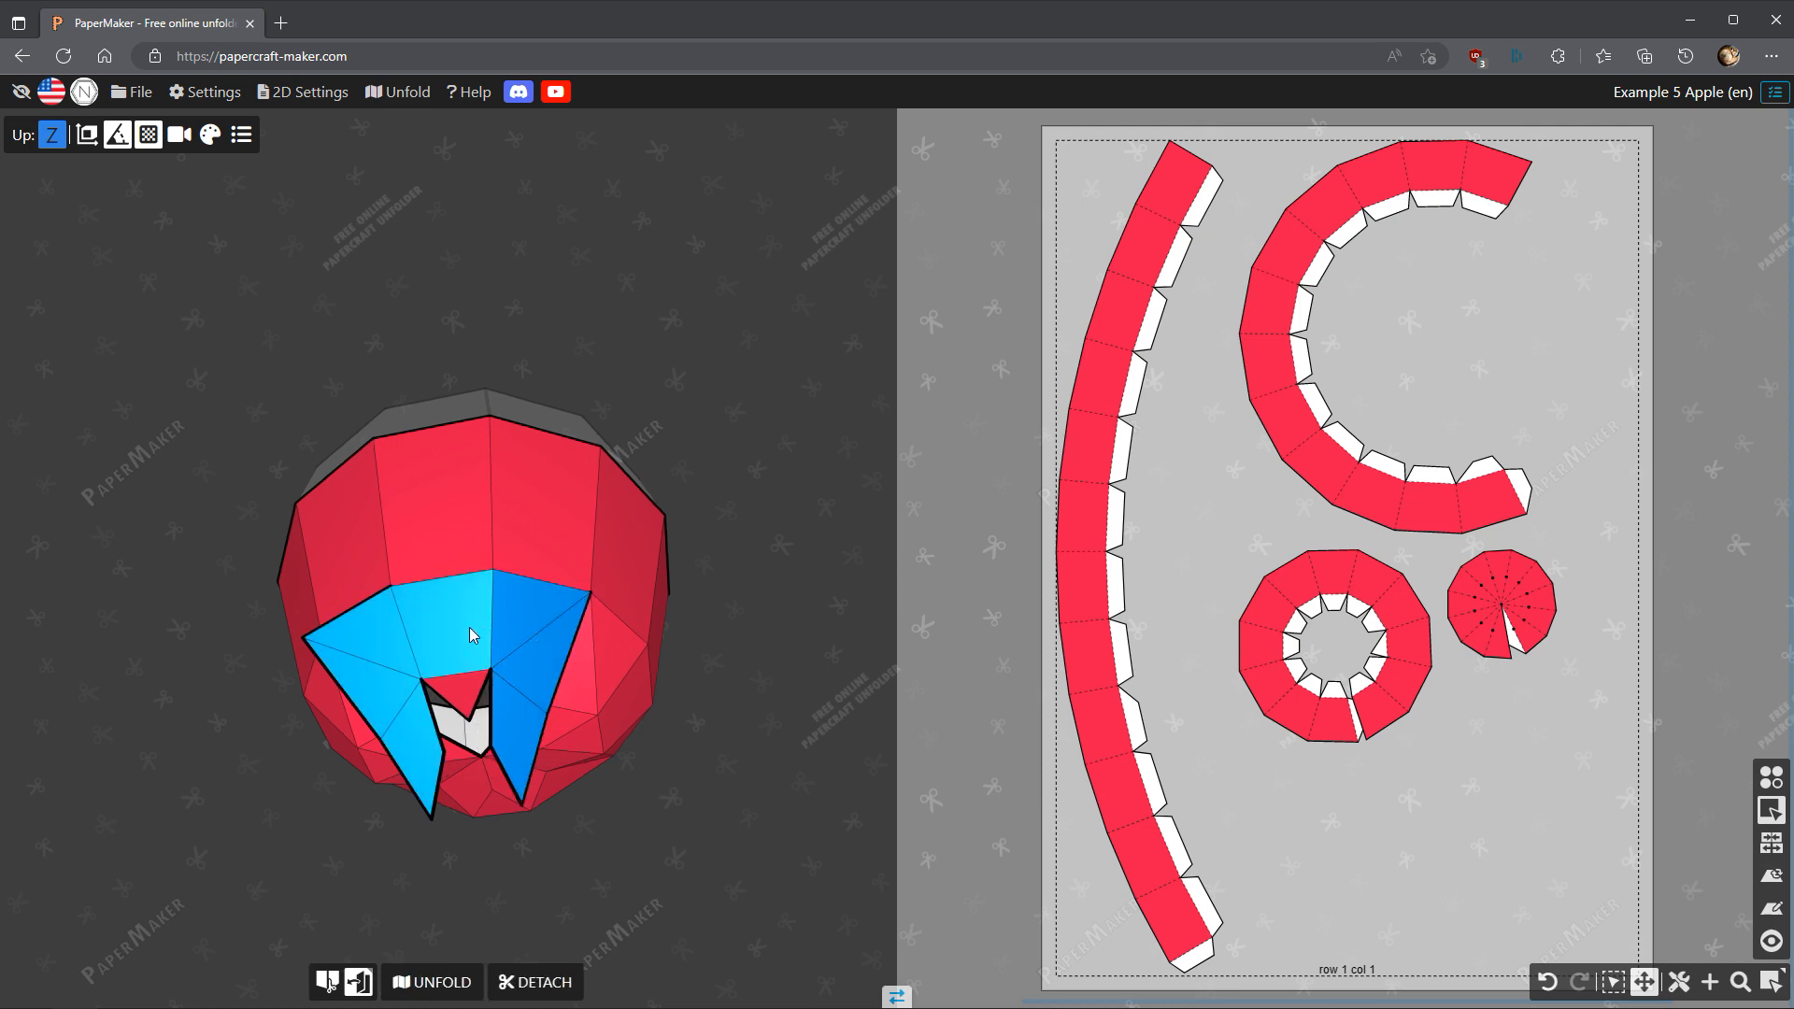
key("d")
left_click(476, 703)
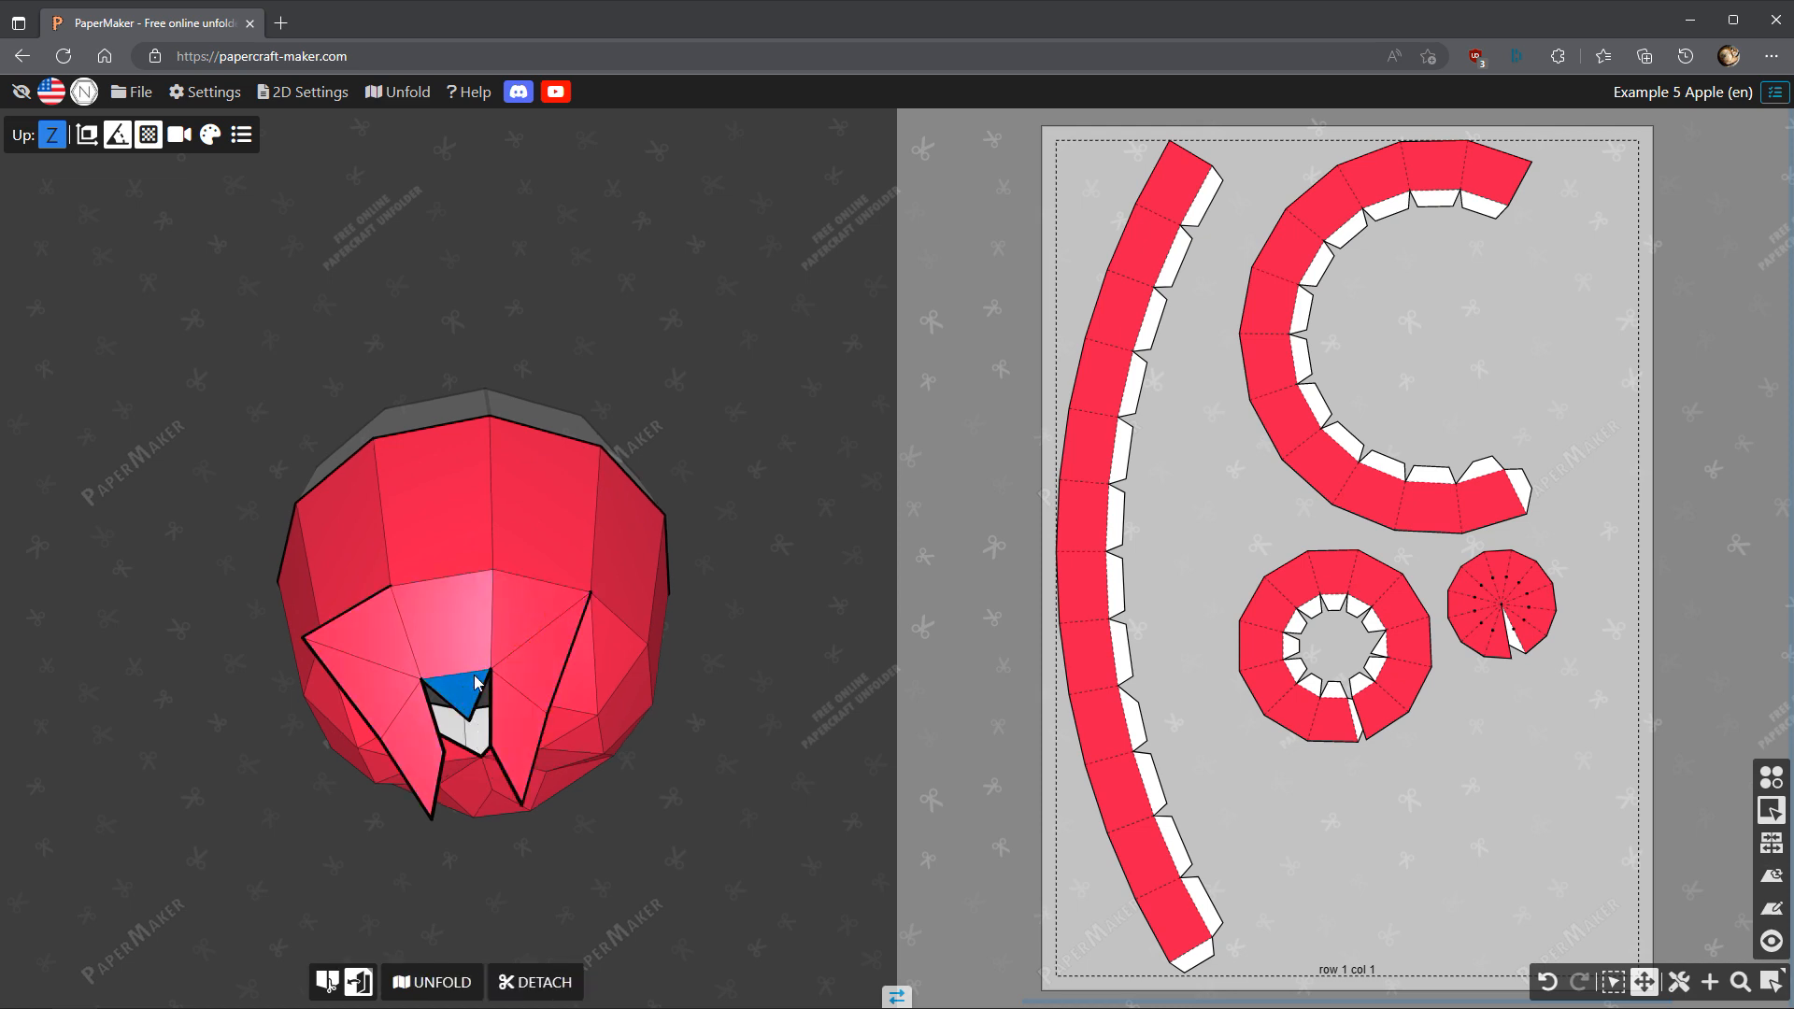
left_click(454, 605)
Try flipping the first lobe piece outward together with the adjoining side faces, and undo it.
left_click_drag(486, 666, 453, 716)
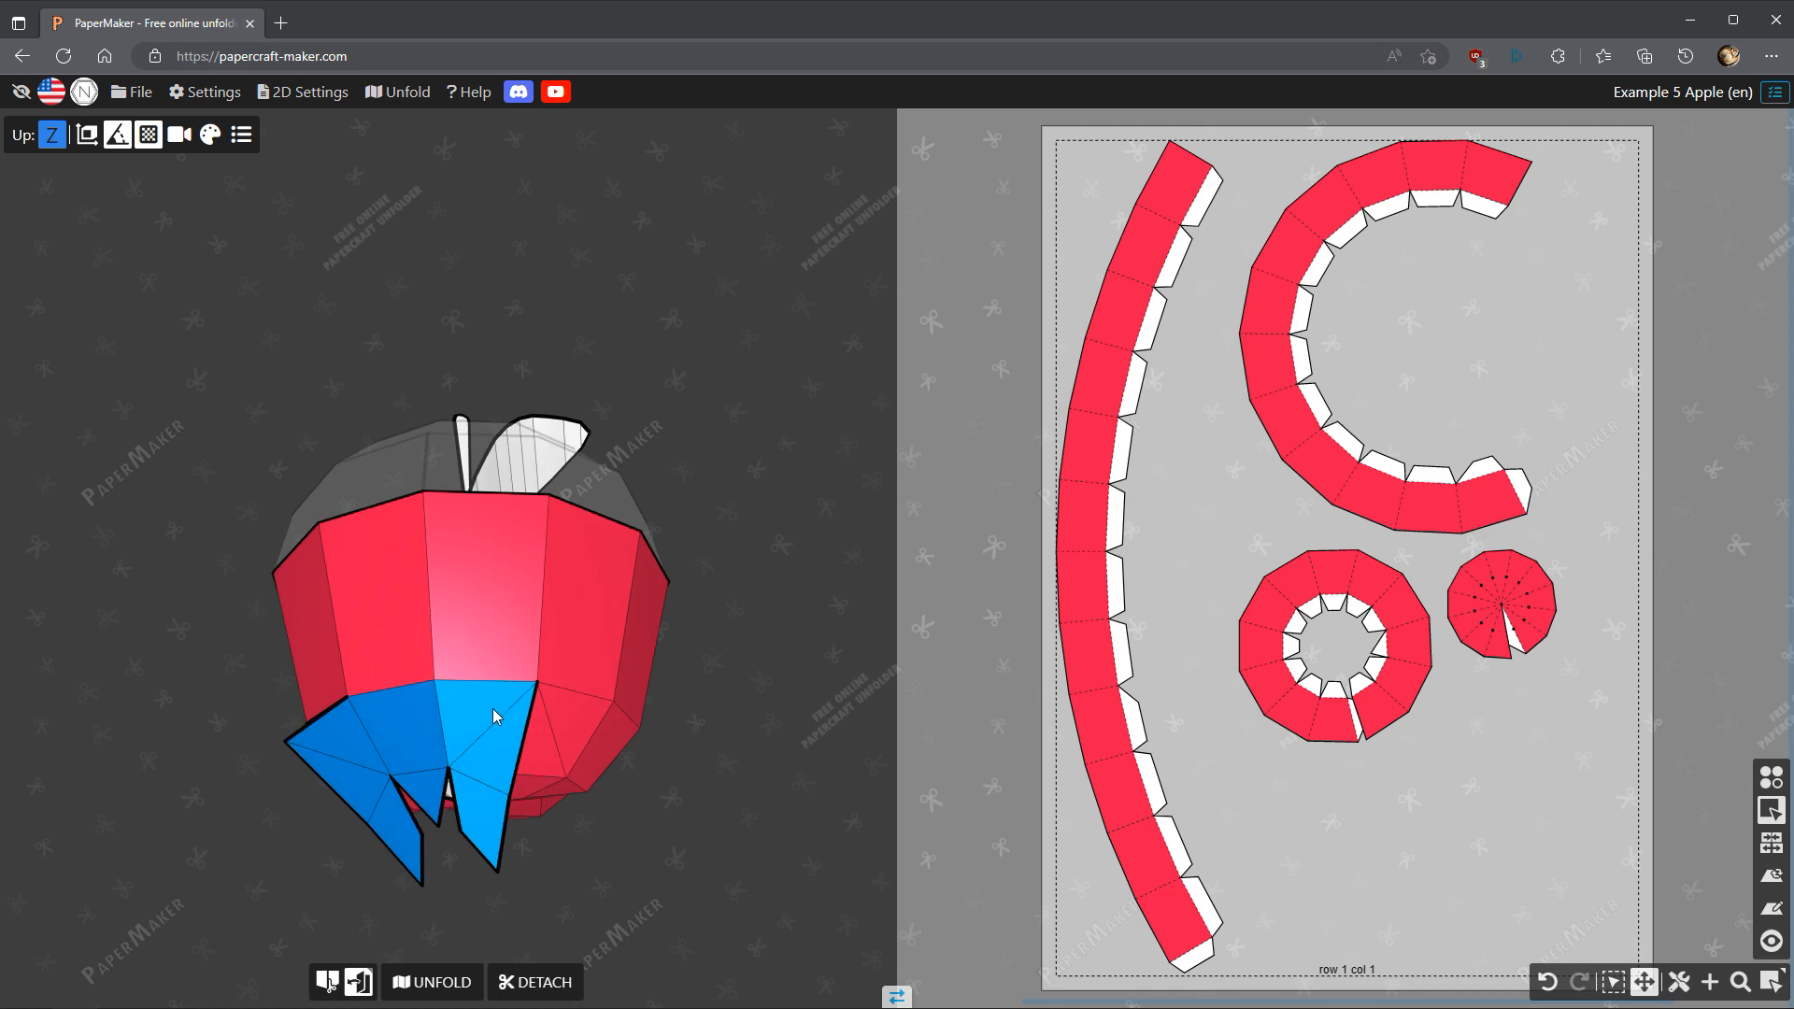
left_click(494, 707)
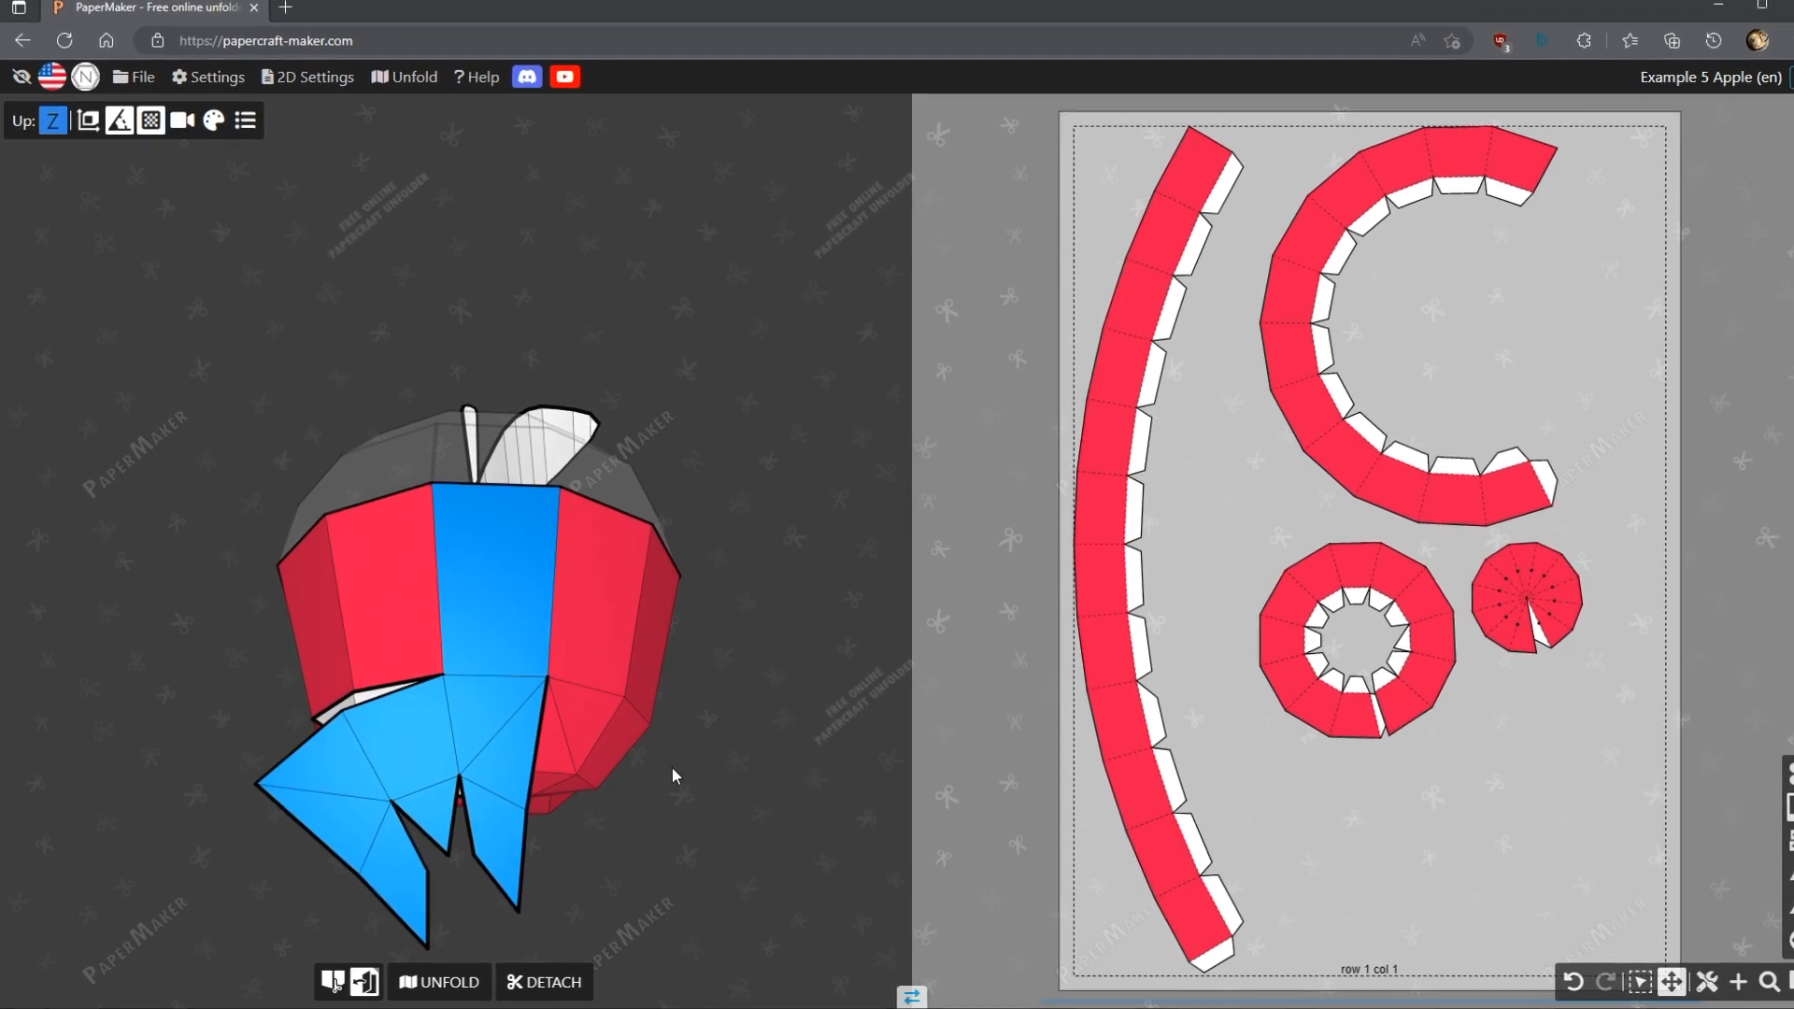
left_click_drag(675, 776, 726, 809)
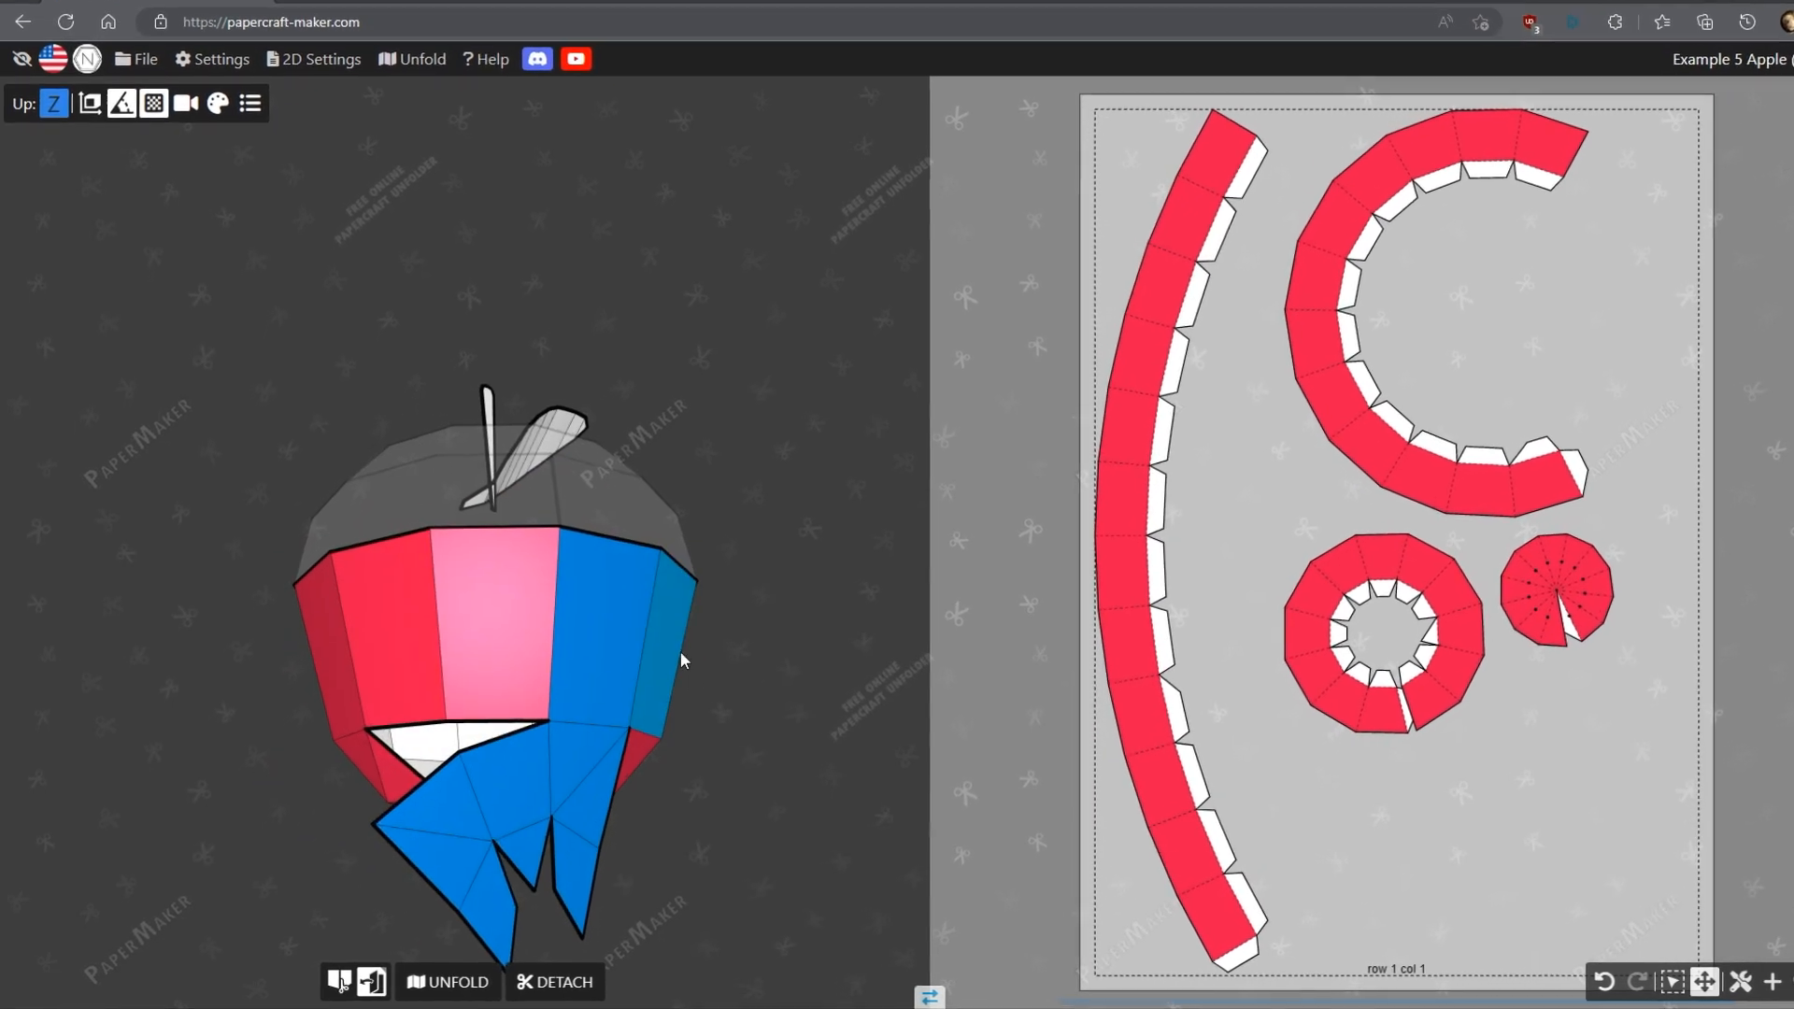
left_click(378, 981)
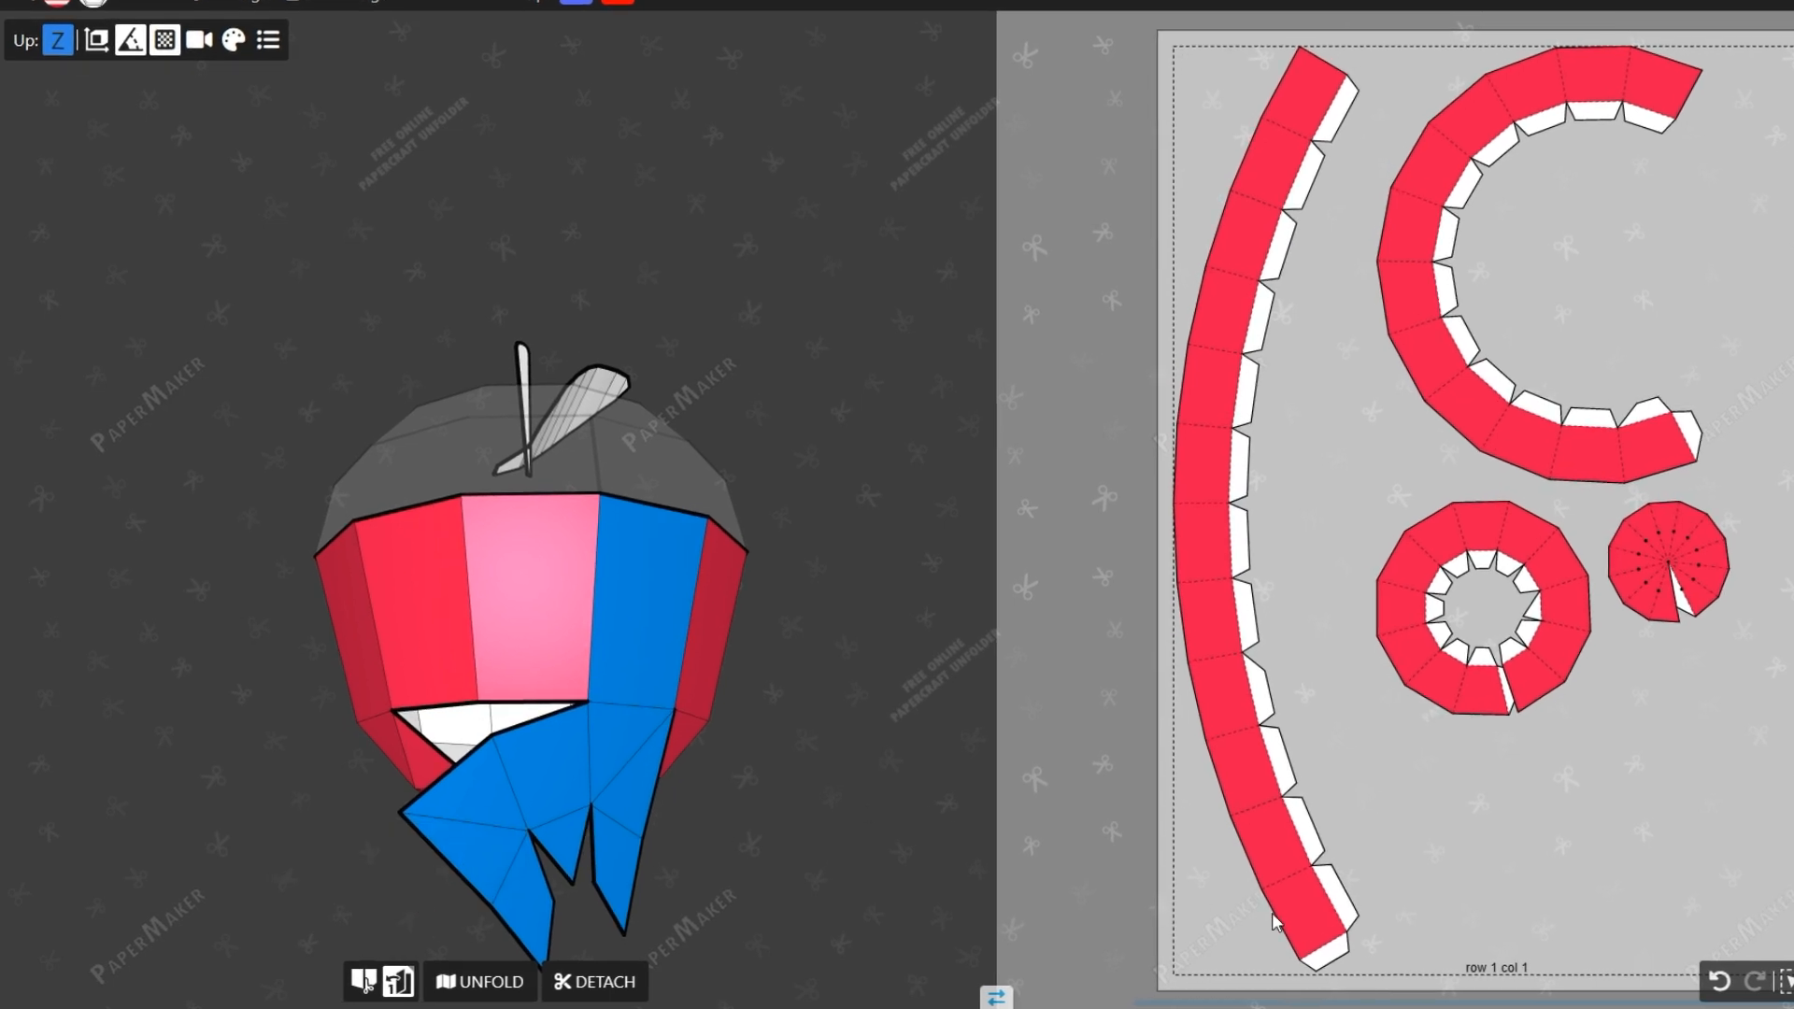
left_click(1716, 982)
Flip the first lobe piece about its upper edge and detach it without the side faces.
left_click(603, 752)
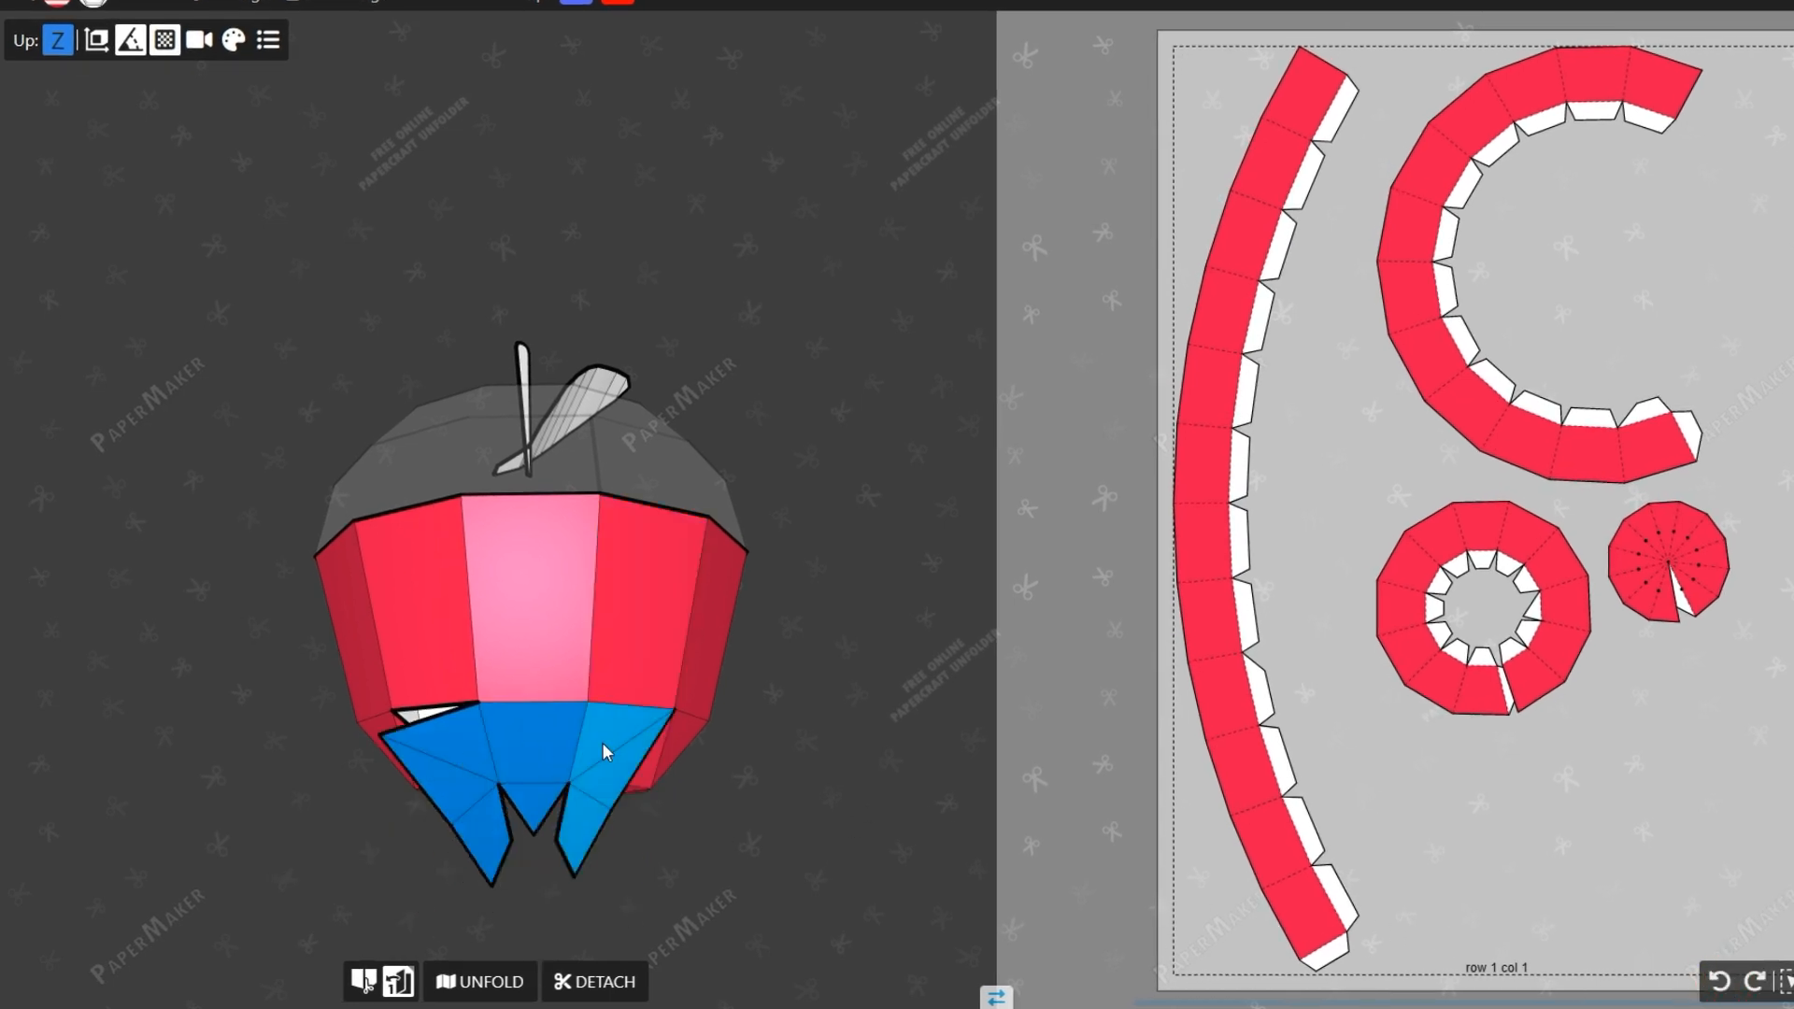
left_click(604, 739)
left_click(603, 981)
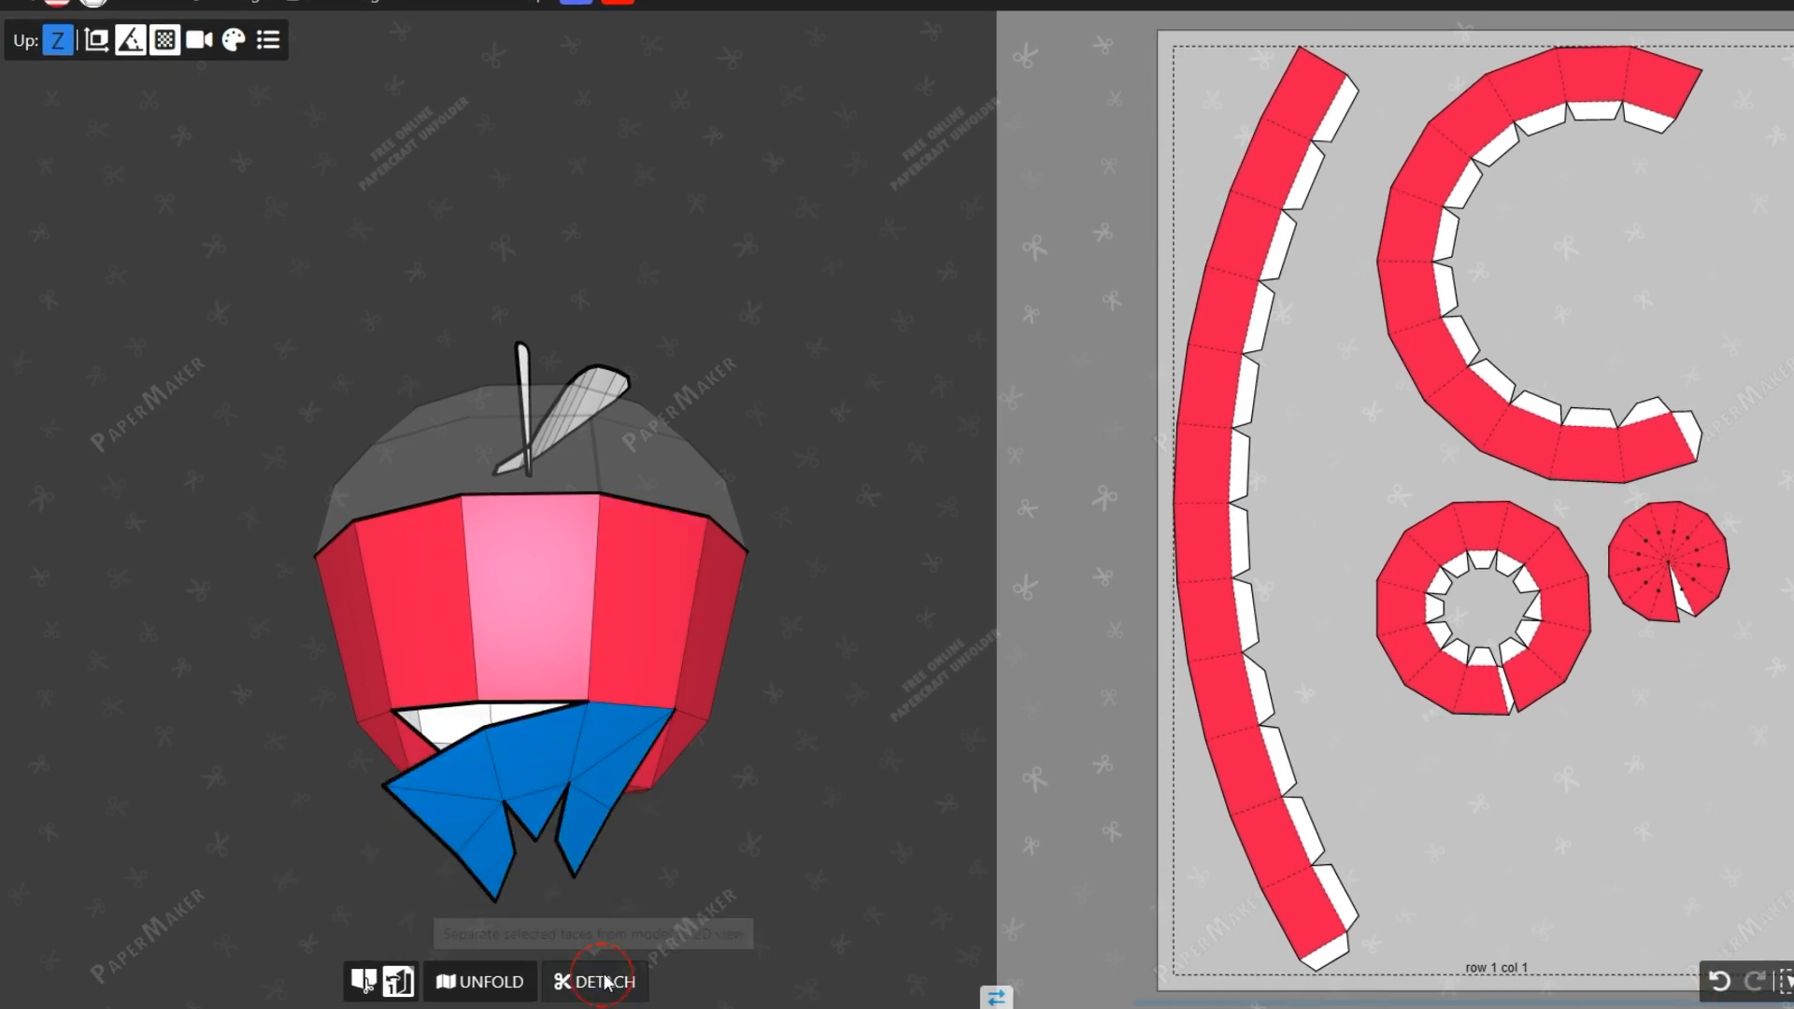
Unfold the second underside lobe into one piece, separate it from the side row, and detach it.
left_click_drag(820, 781, 480, 738)
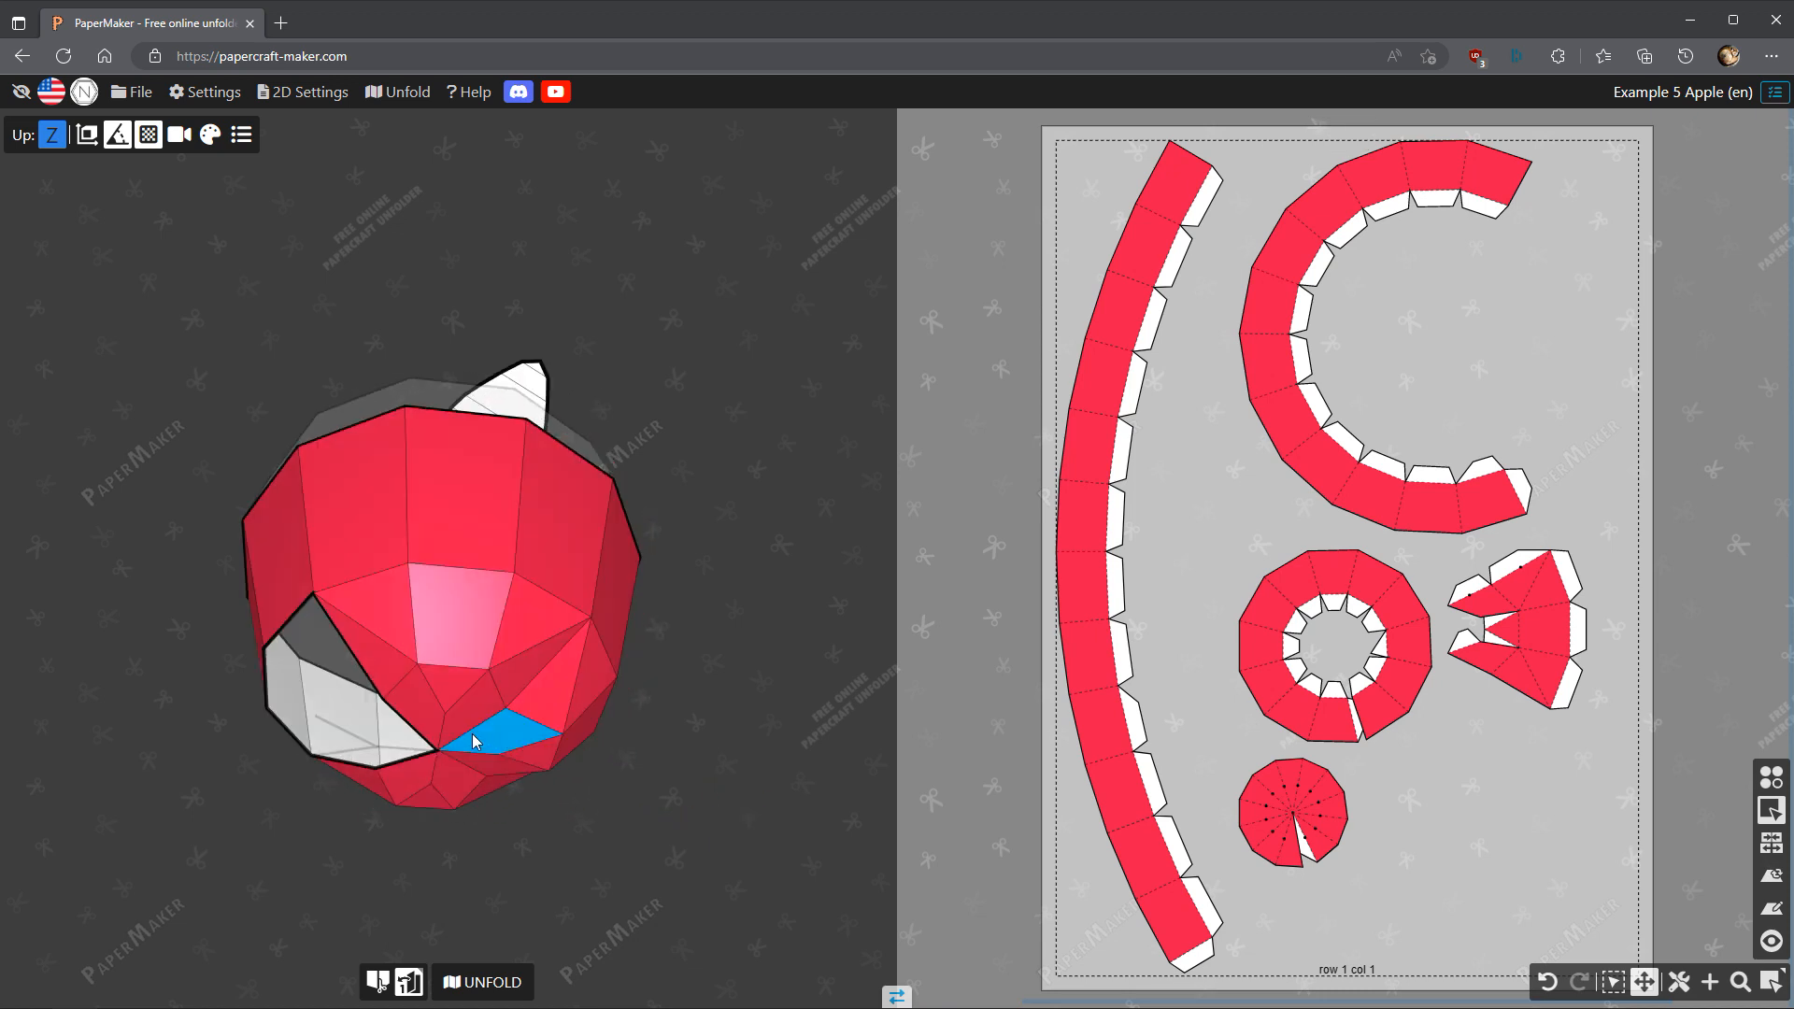
left_click(426, 699)
left_click(393, 609)
left_click(445, 621)
left_click_drag(468, 677, 404, 706)
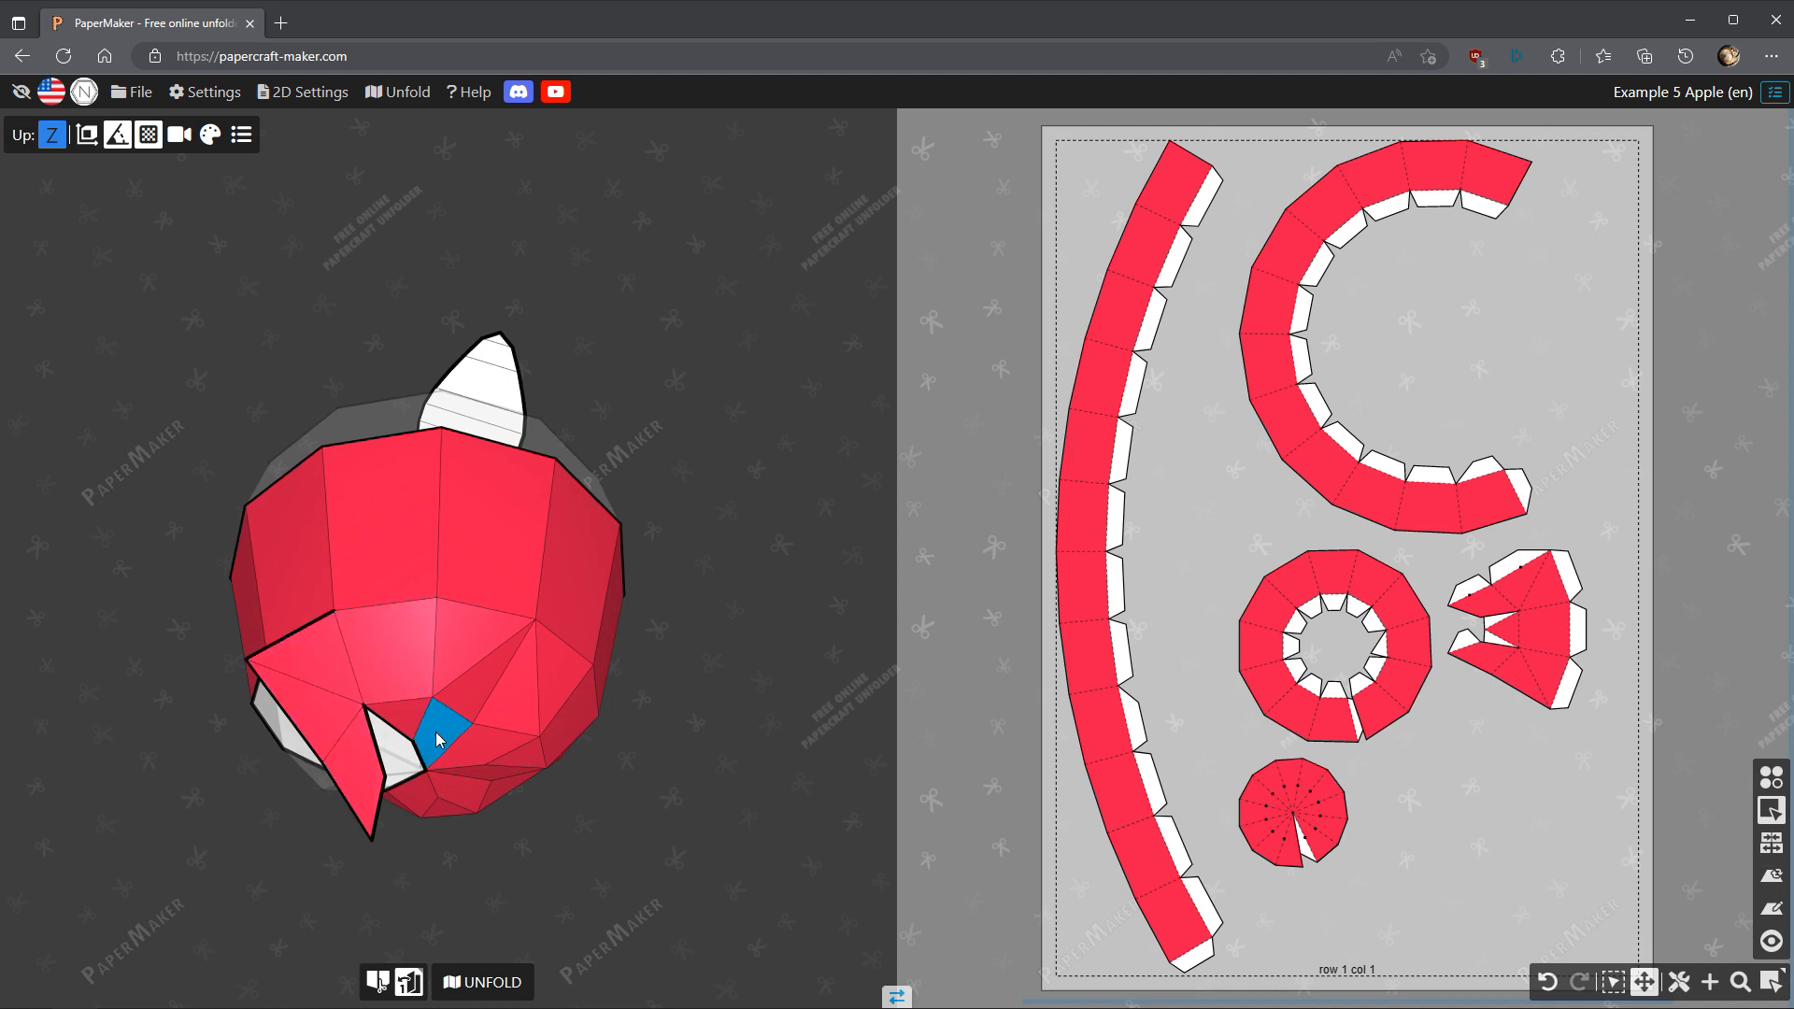
left_click(454, 713)
left_click(466, 669)
left_click(435, 652)
left_click(409, 699)
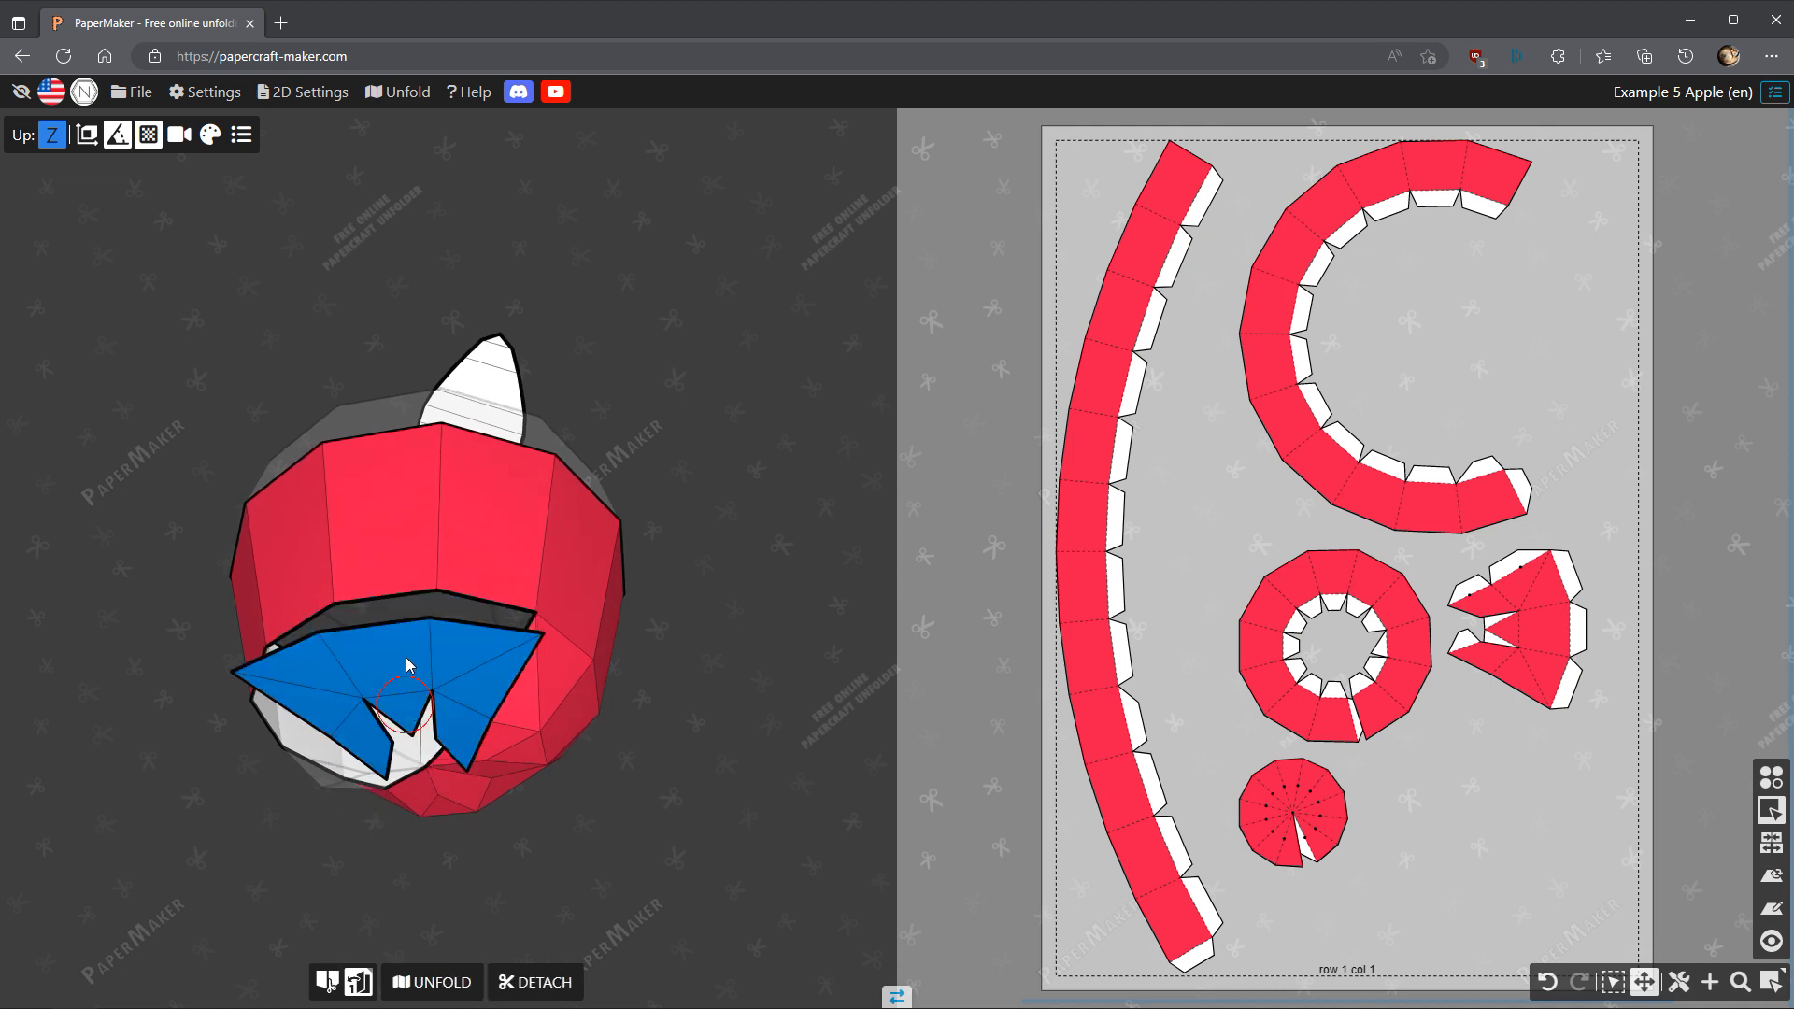
left_click(534, 977)
Unfold the third underside lobe's faces into one piece and detach it to the 2D page.
left_click_drag(700, 829, 486, 802)
left_click(426, 750)
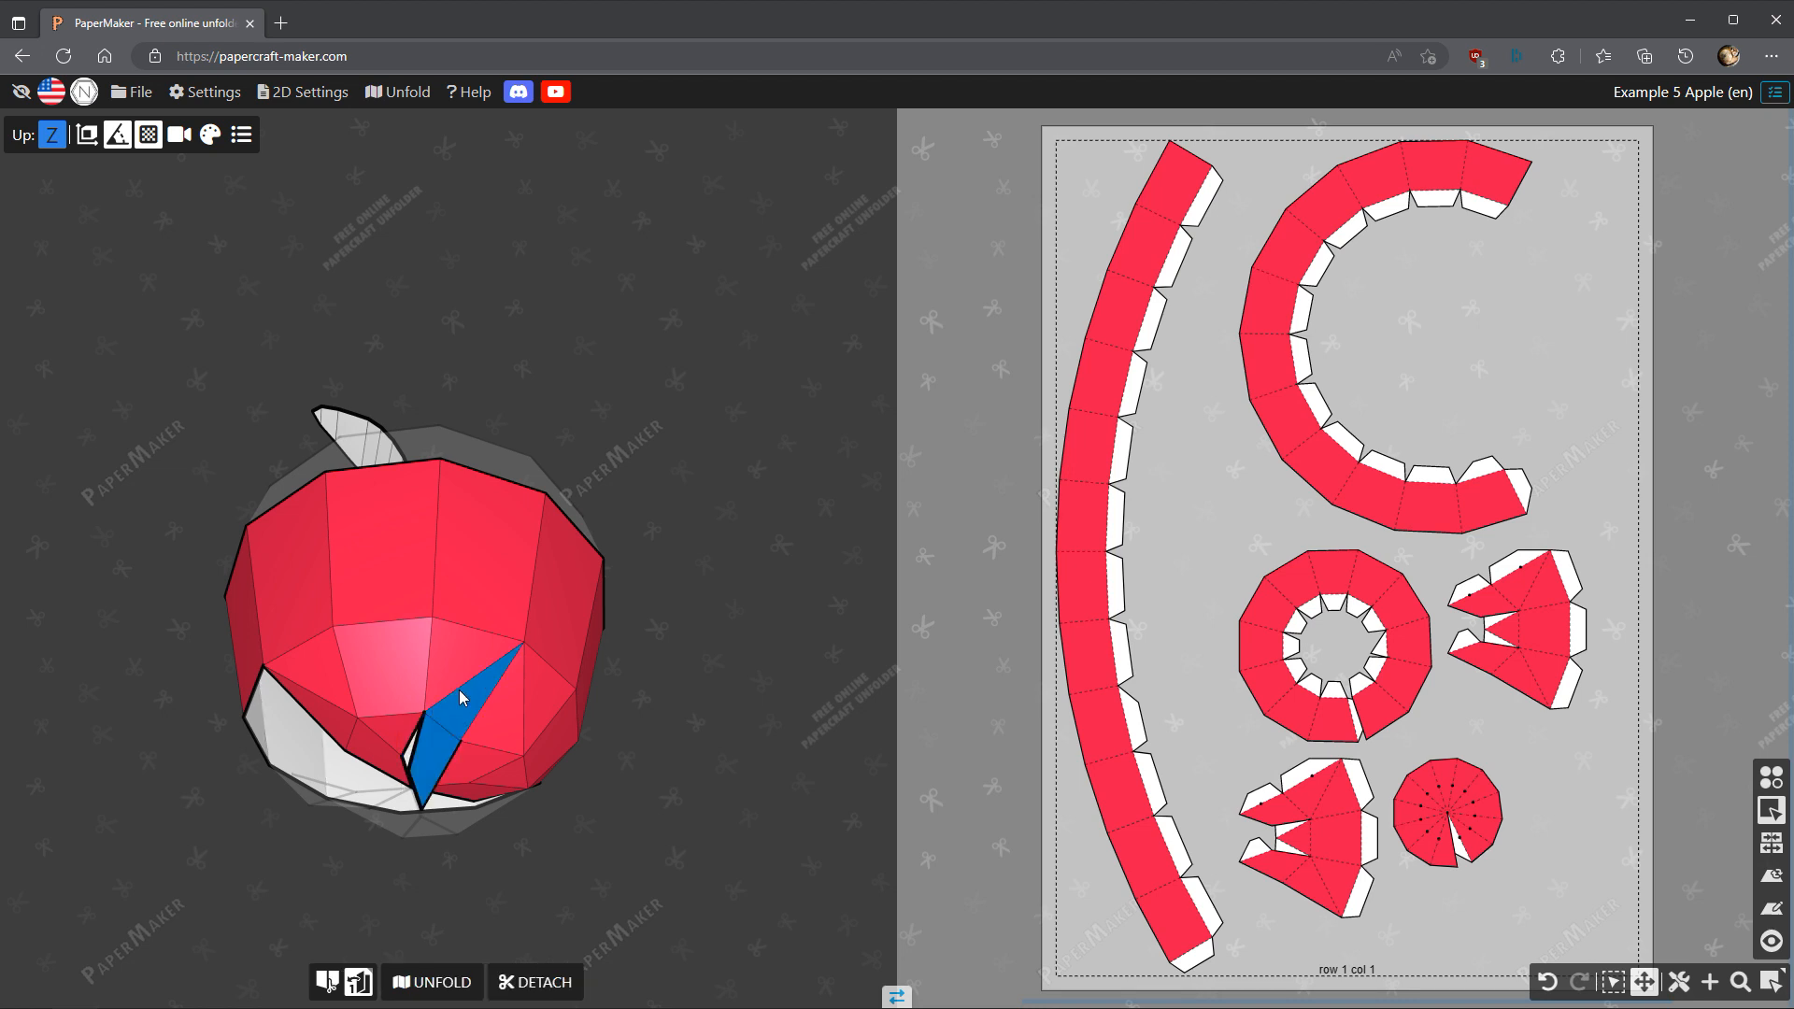
left_click(420, 662)
left_click(411, 687)
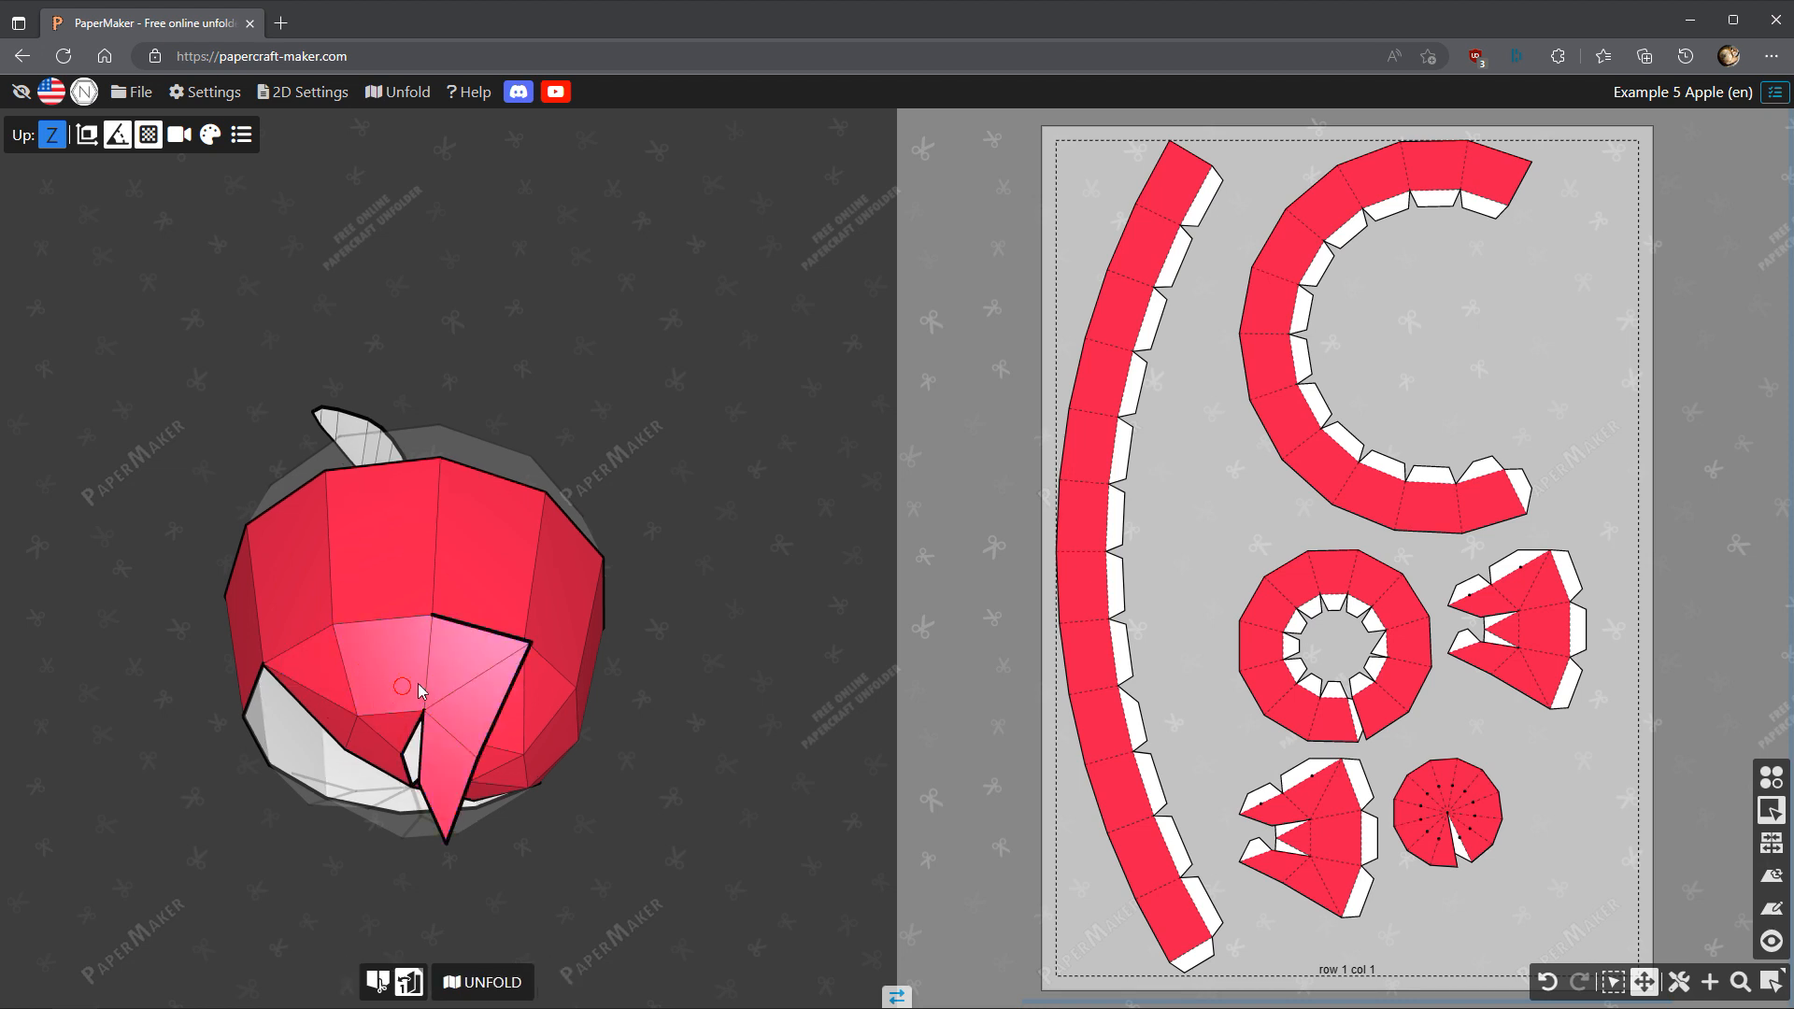
left_click_drag(417, 682, 482, 666)
left_click(390, 722)
left_click(445, 652)
left_click(540, 981)
Unfold the last remaining underside lobe into one pointed piece and detach it from the apple.
left_click_drag(680, 839, 423, 822)
left_click(478, 720)
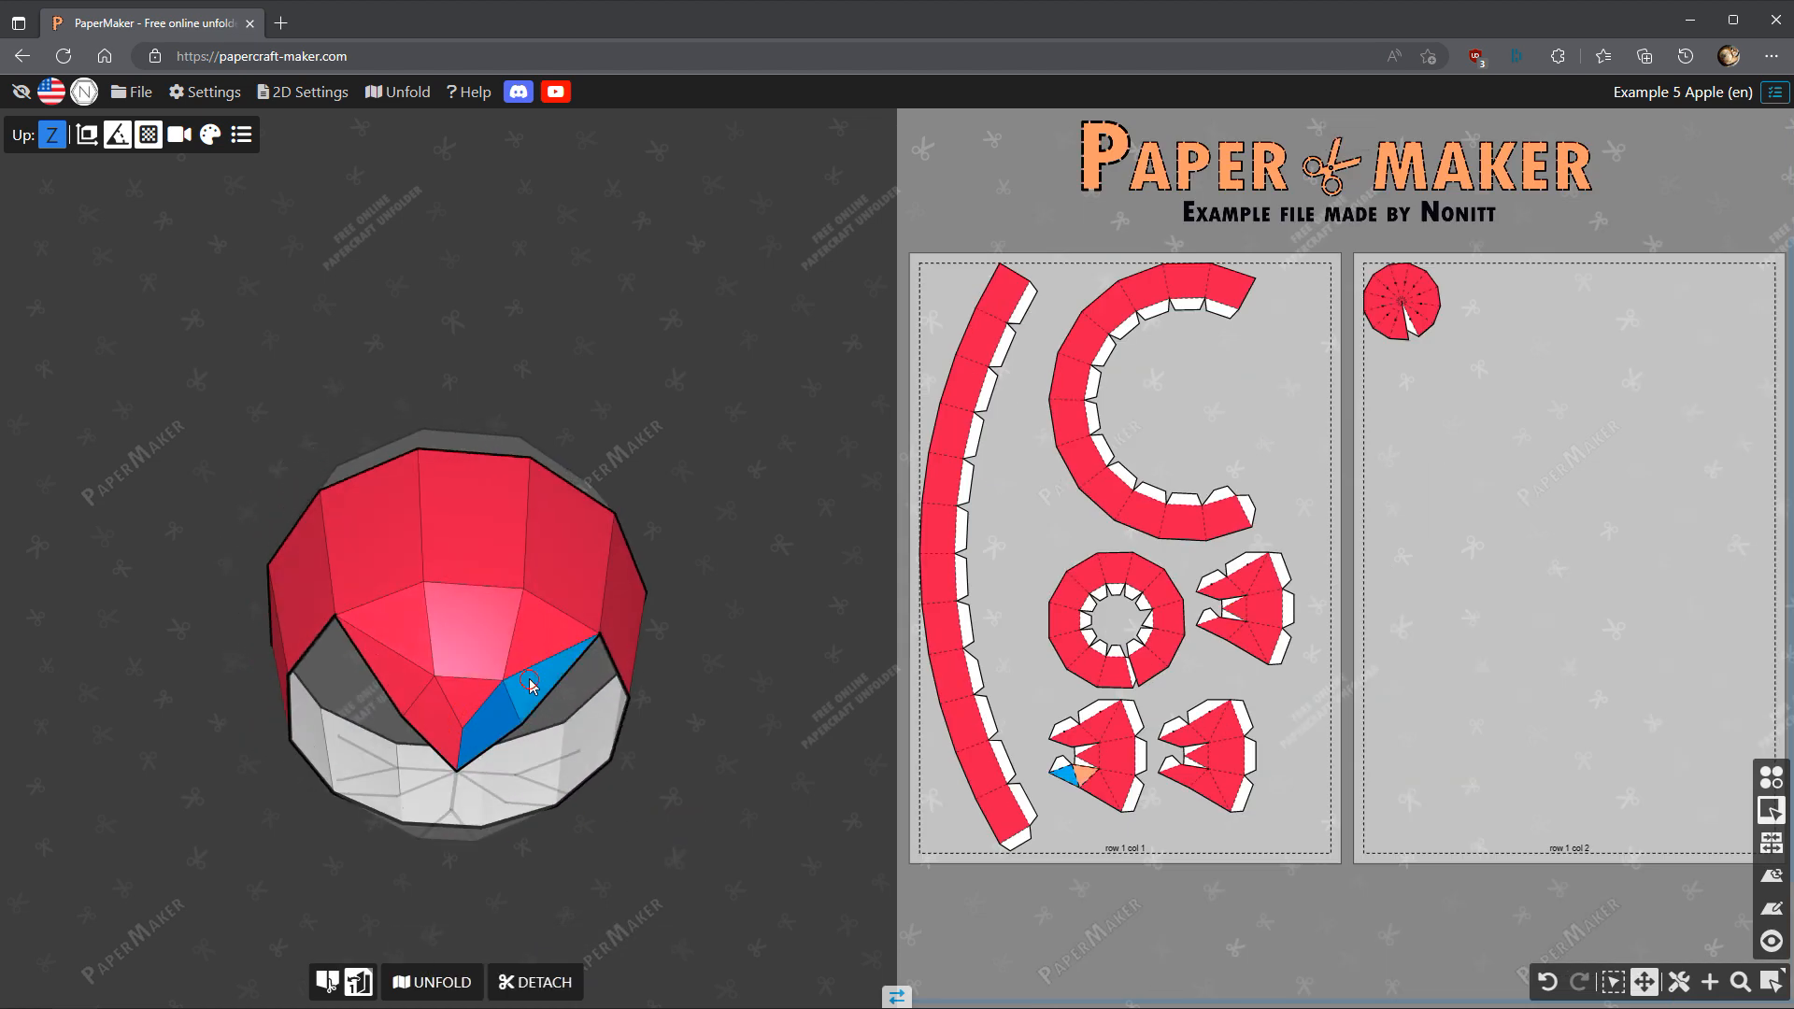
left_click(533, 685)
left_click(529, 653)
left_click(484, 625)
left_click(445, 639)
left_click(435, 714)
left_click(409, 682)
left_click(404, 626)
left_click(448, 632)
left_click(472, 684)
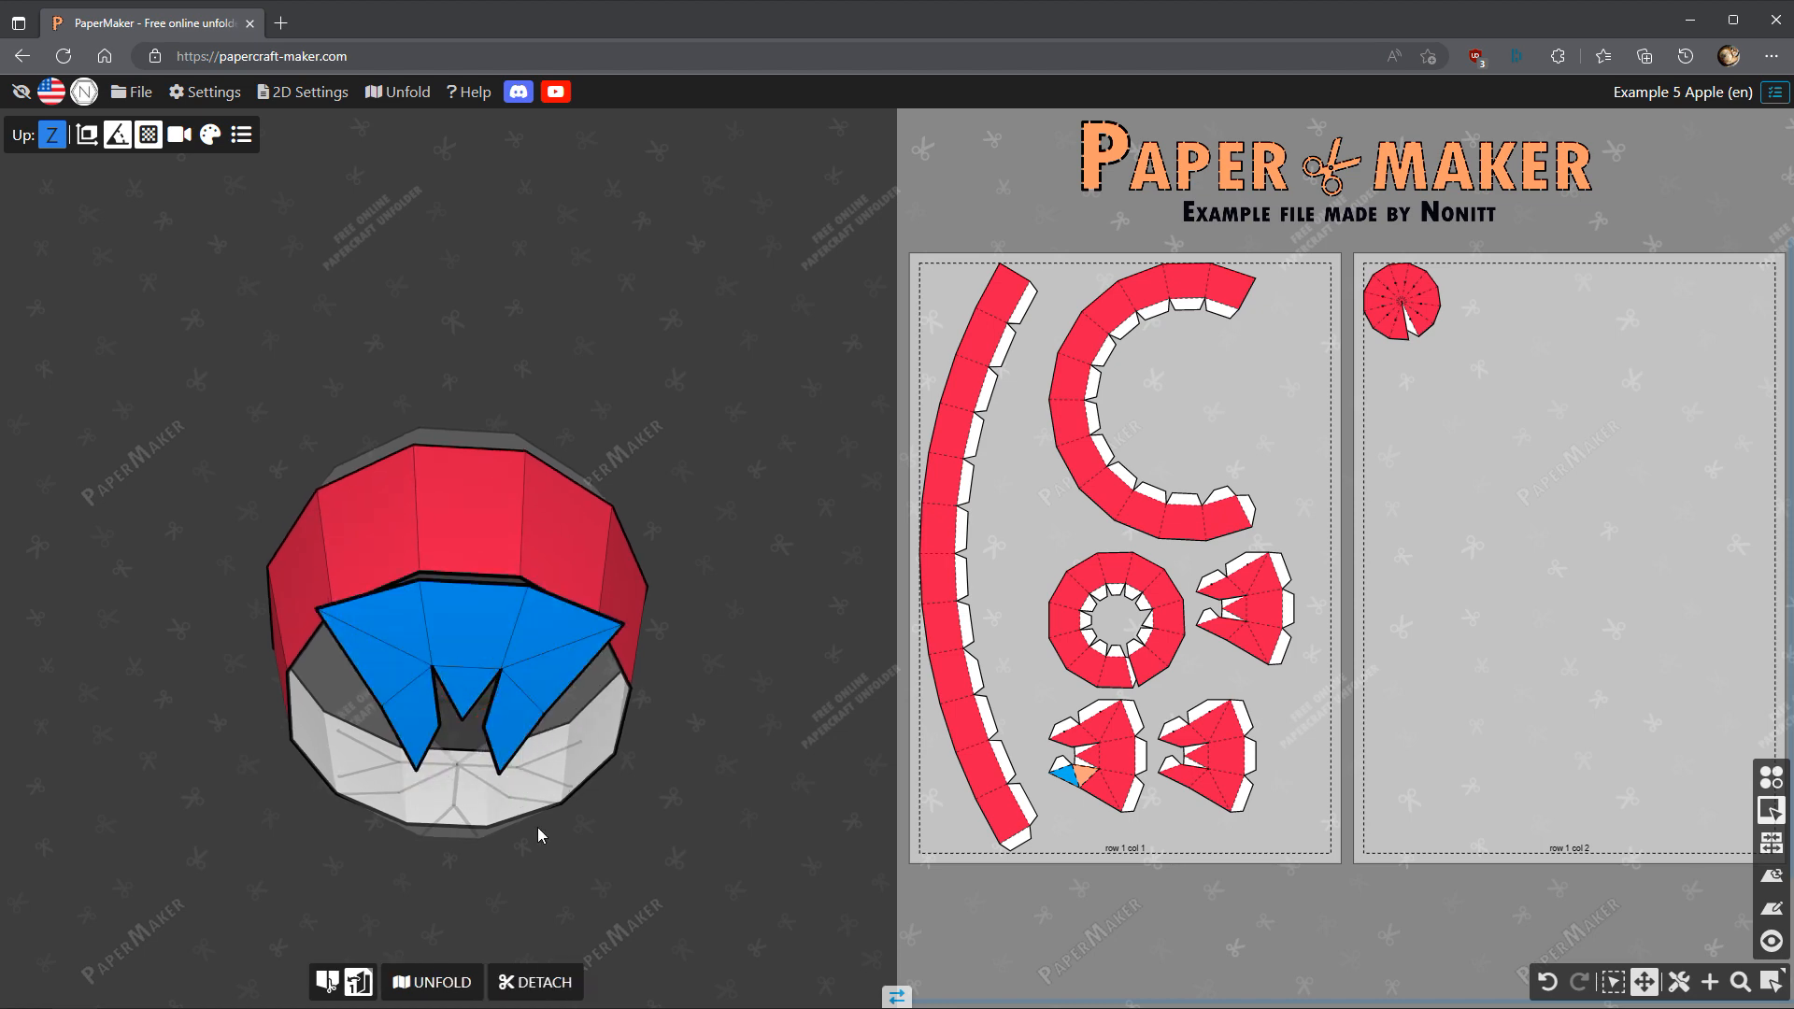
left_click(546, 980)
Unfold the apple's lower side row into a wide curved strip and detach it.
left_click_drag(641, 801, 663, 887)
left_click(408, 982)
left_click(407, 943)
left_click(512, 674)
left_click(564, 651)
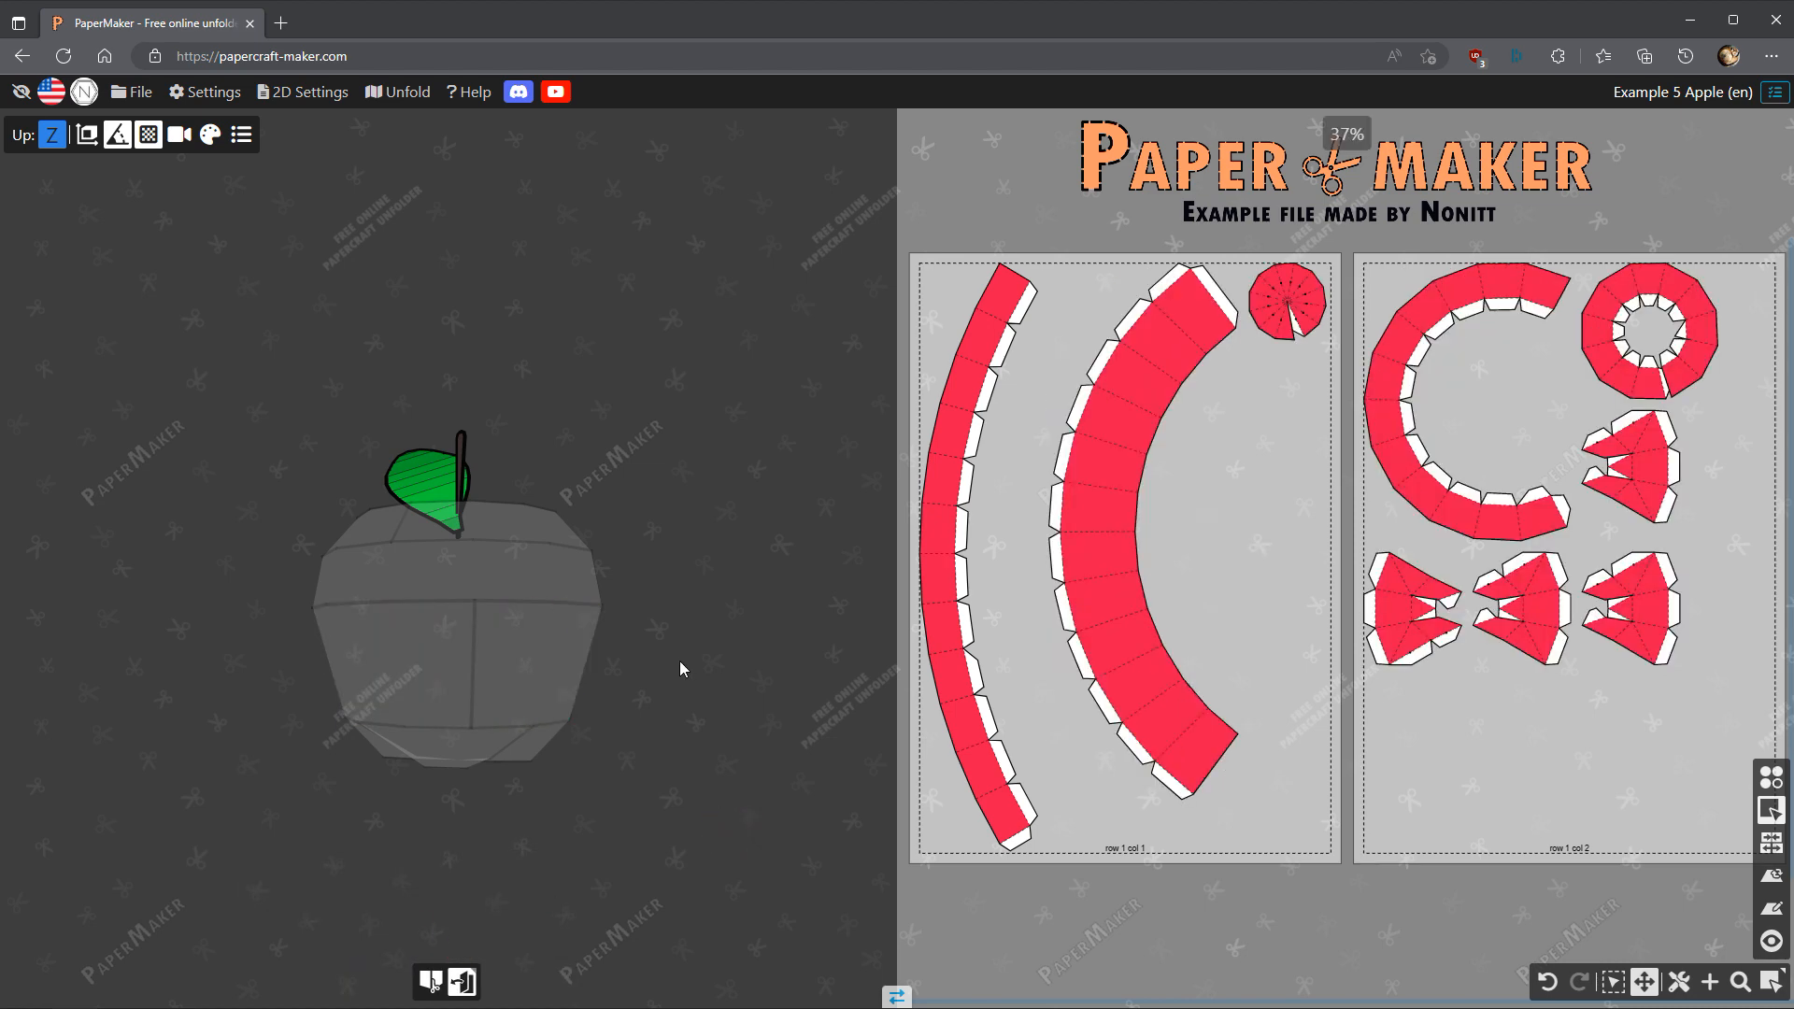
Detach the green leaf and the brown stem as separate pieces on the 2D pages.
left_click_drag(680, 659, 539, 652)
scroll(370, 530, "up", 3)
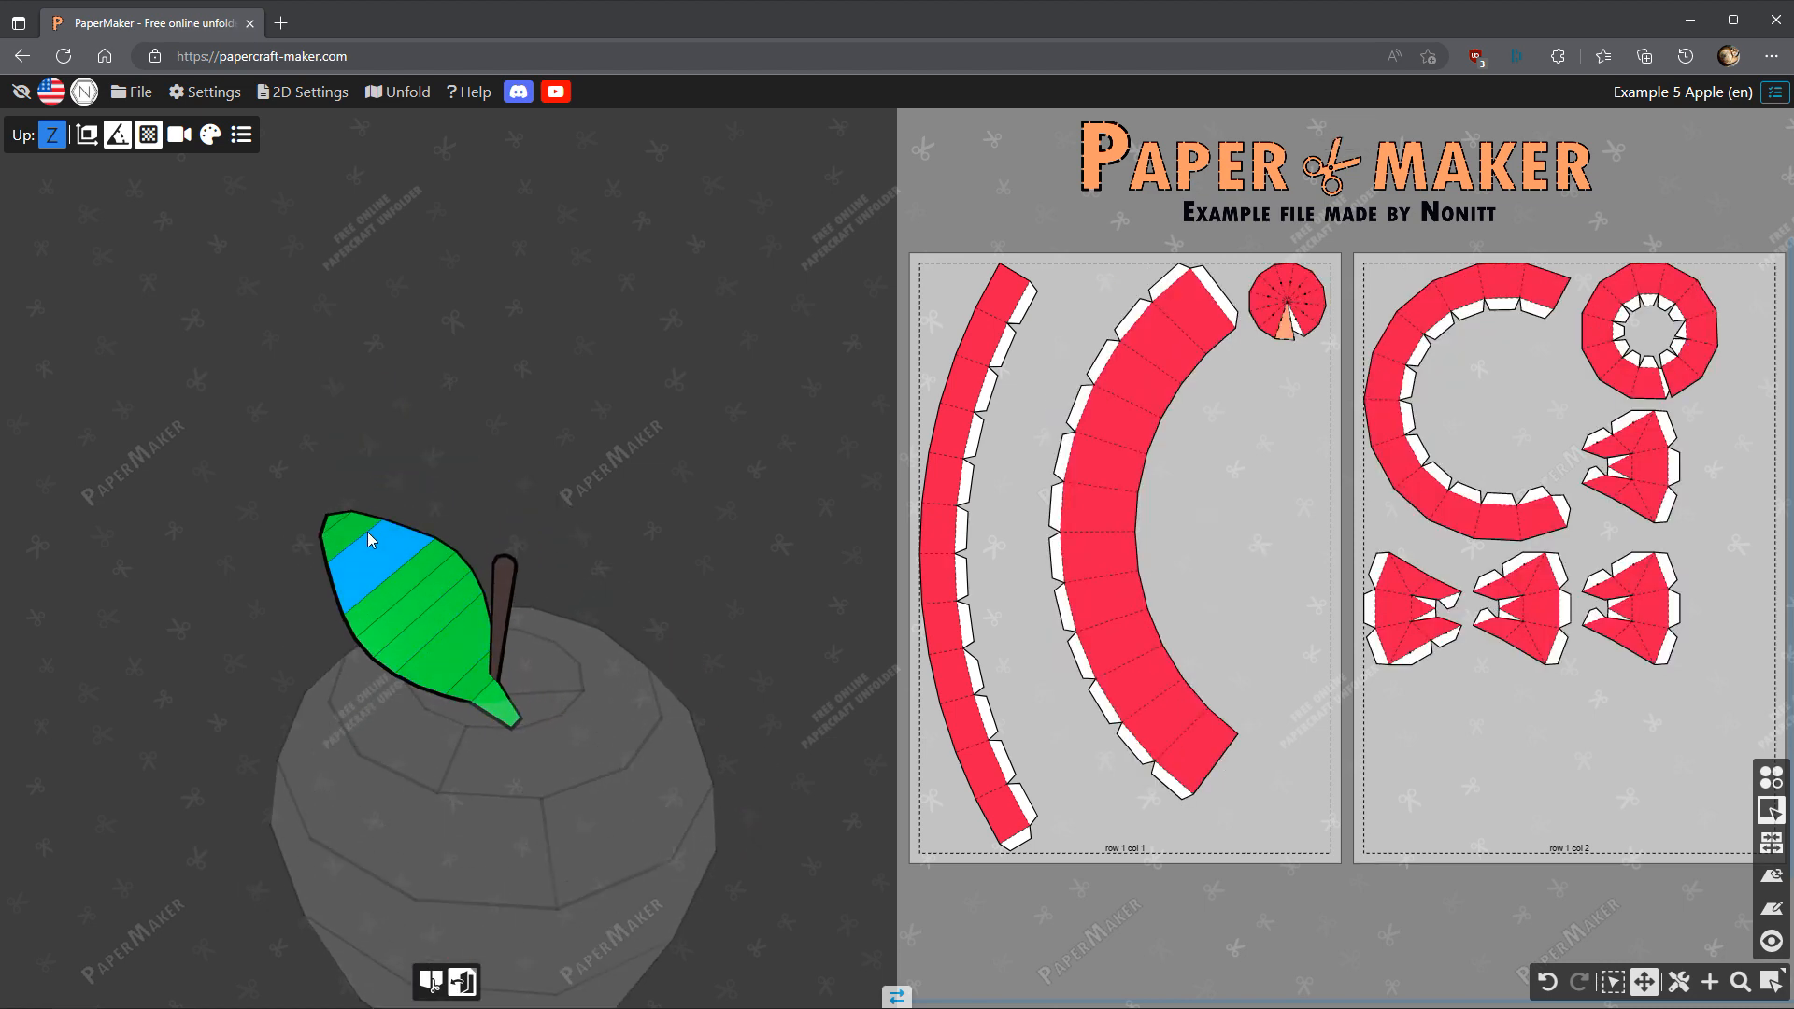
left_click(332, 523)
left_click(482, 981)
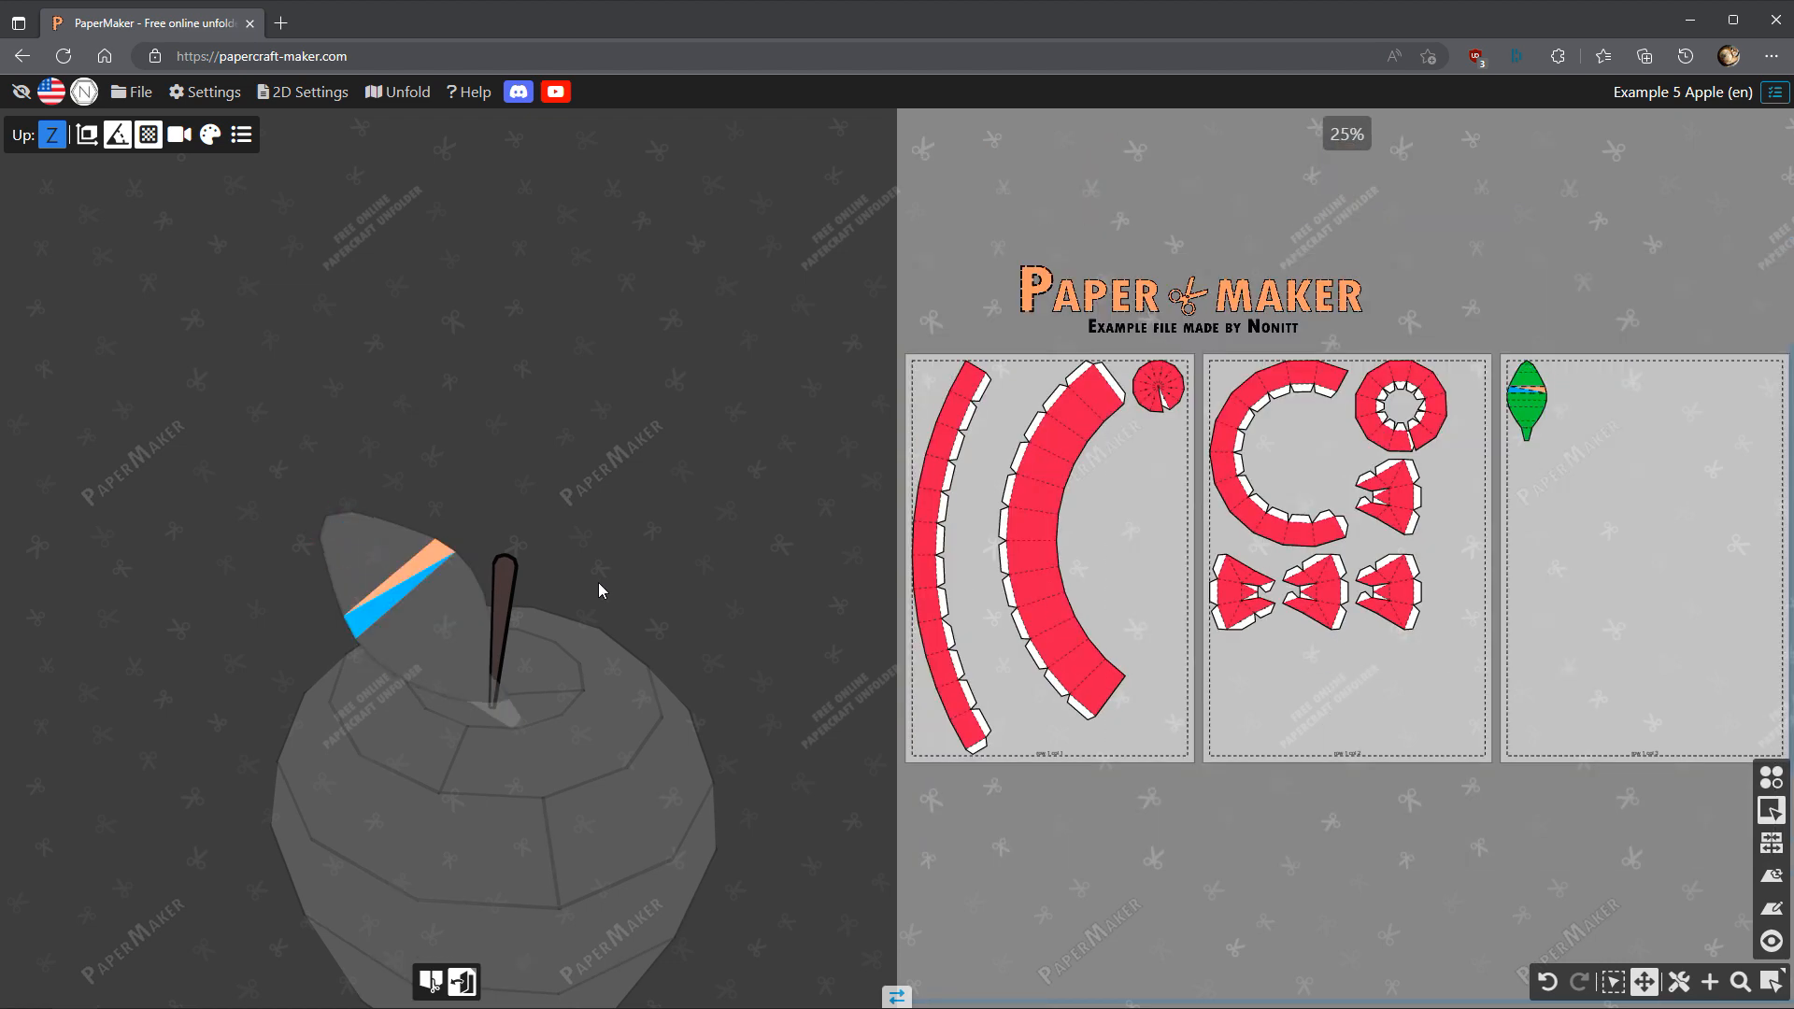
left_click(504, 586)
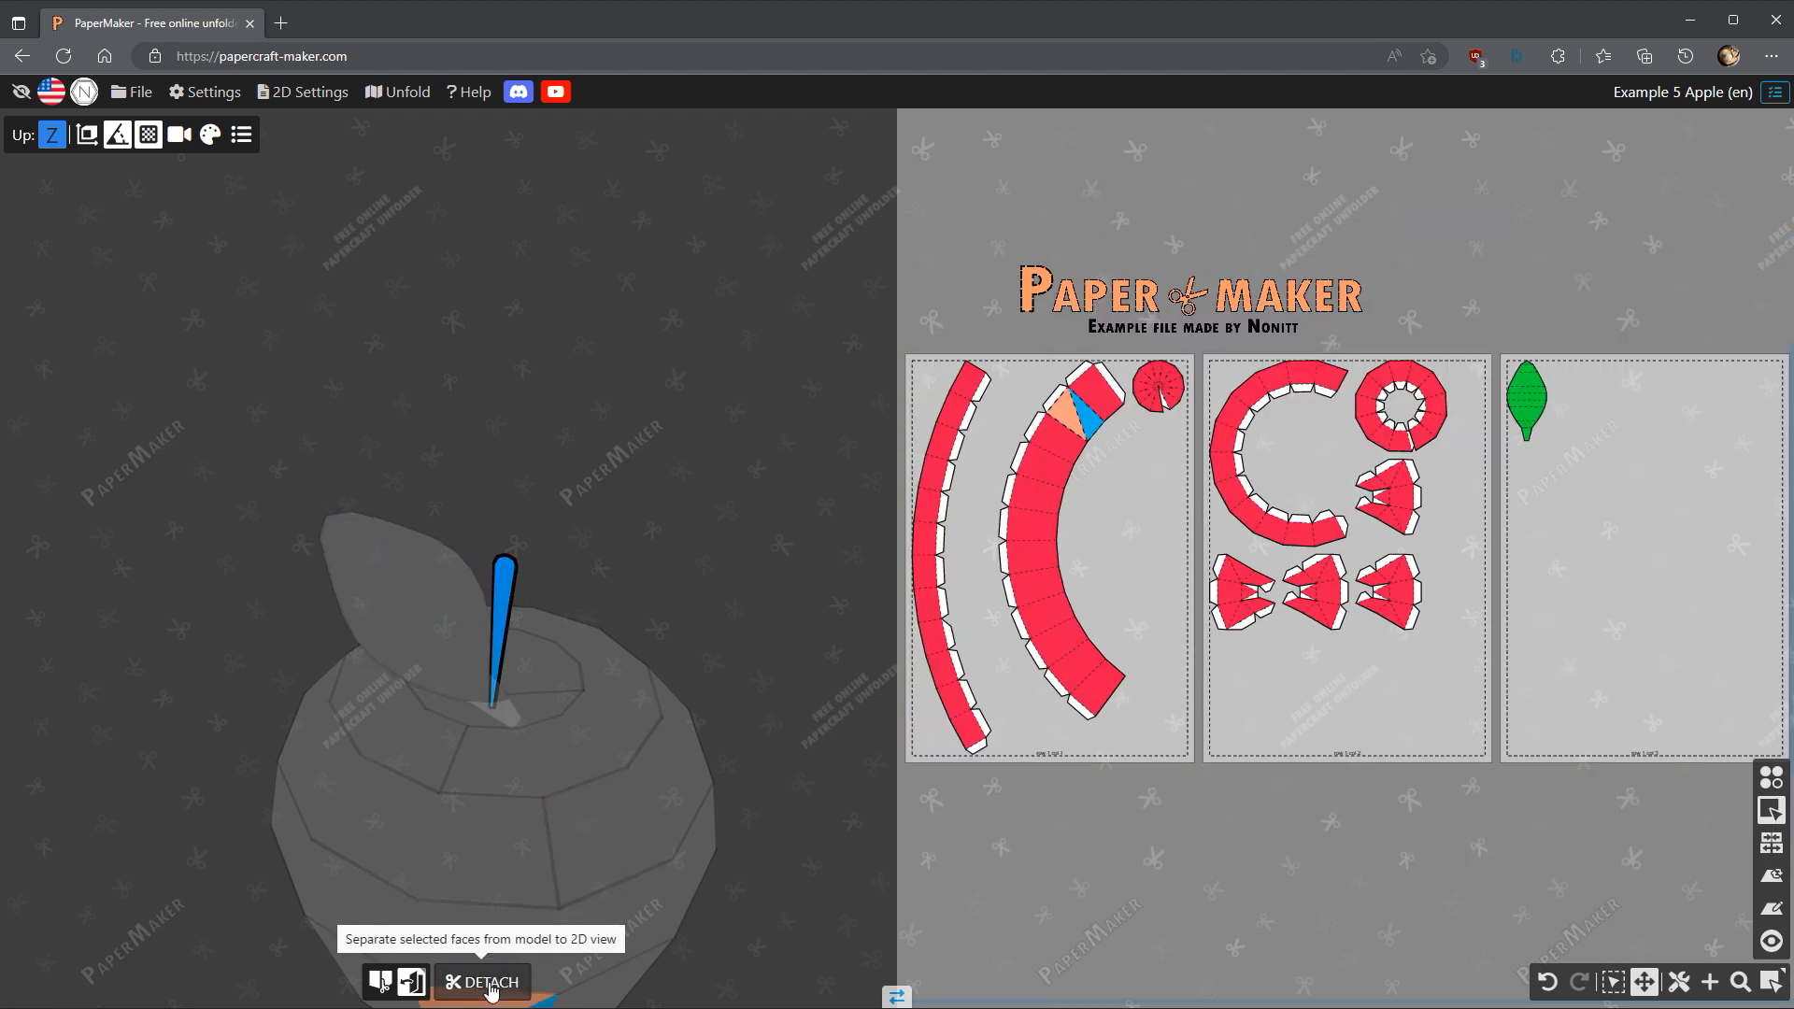
left_click(486, 986)
left_click_drag(613, 541, 74, 586)
left_click_drag(503, 605, 430, 482)
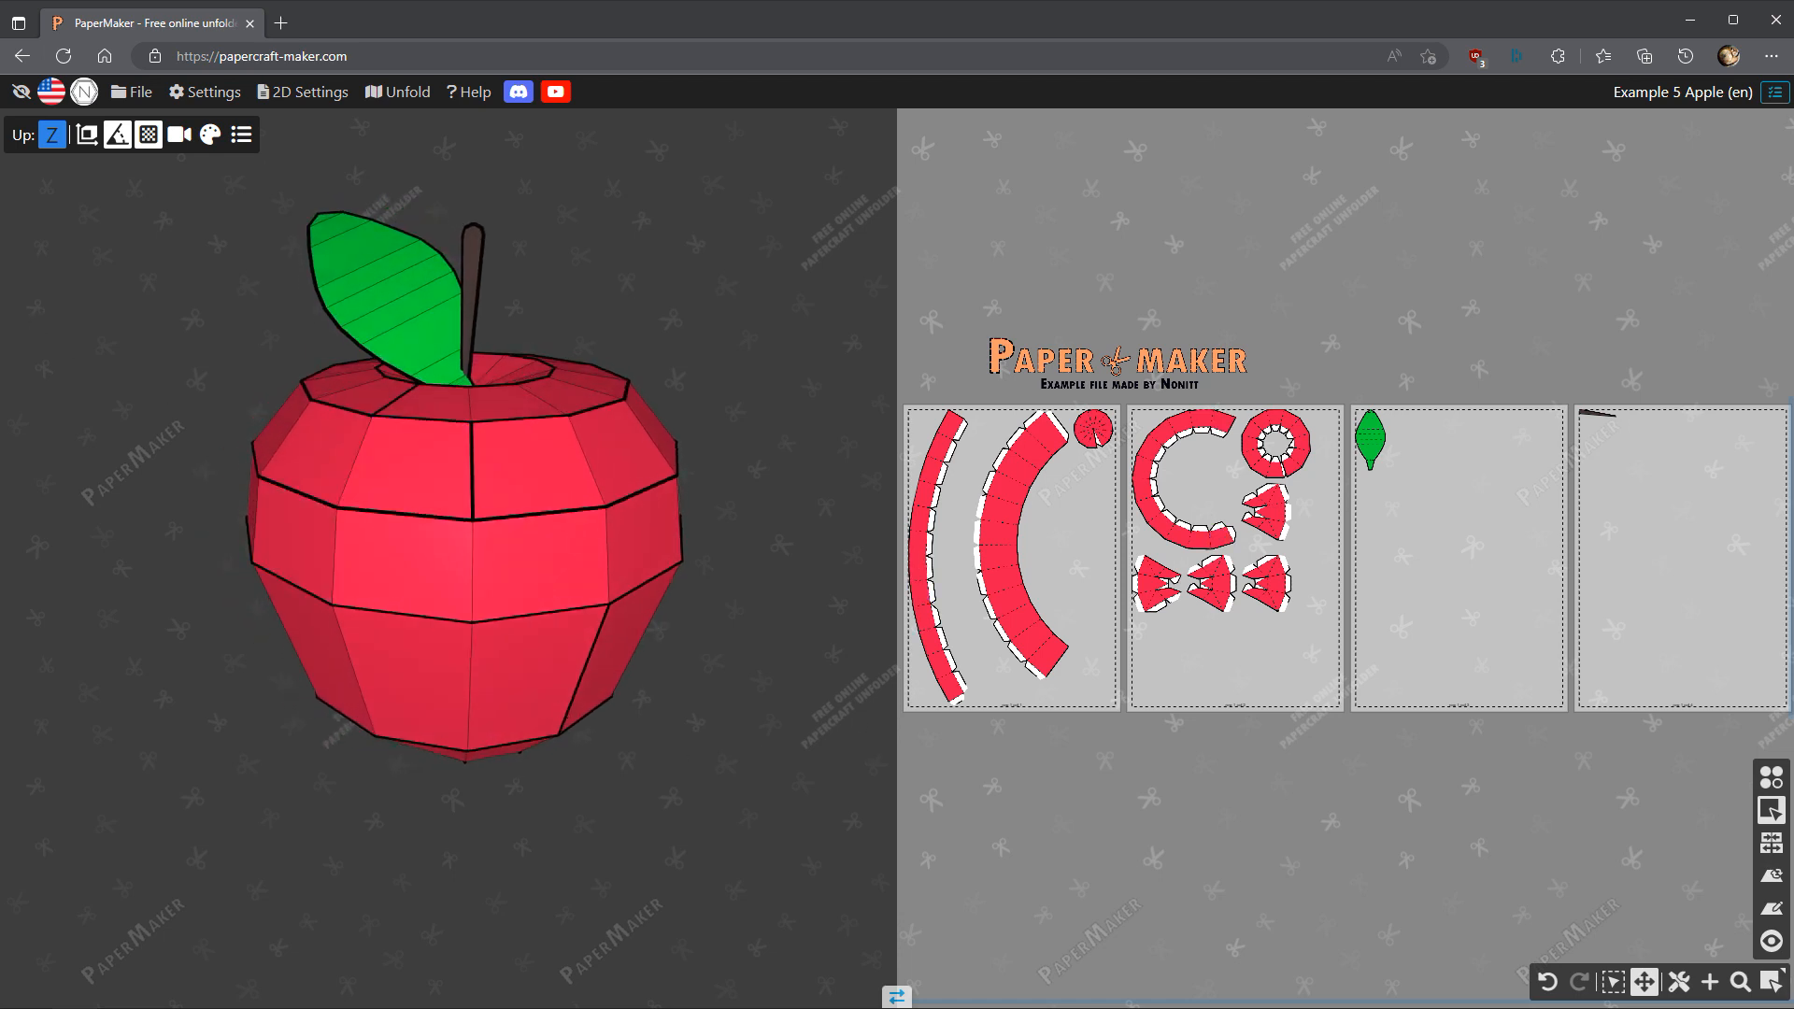